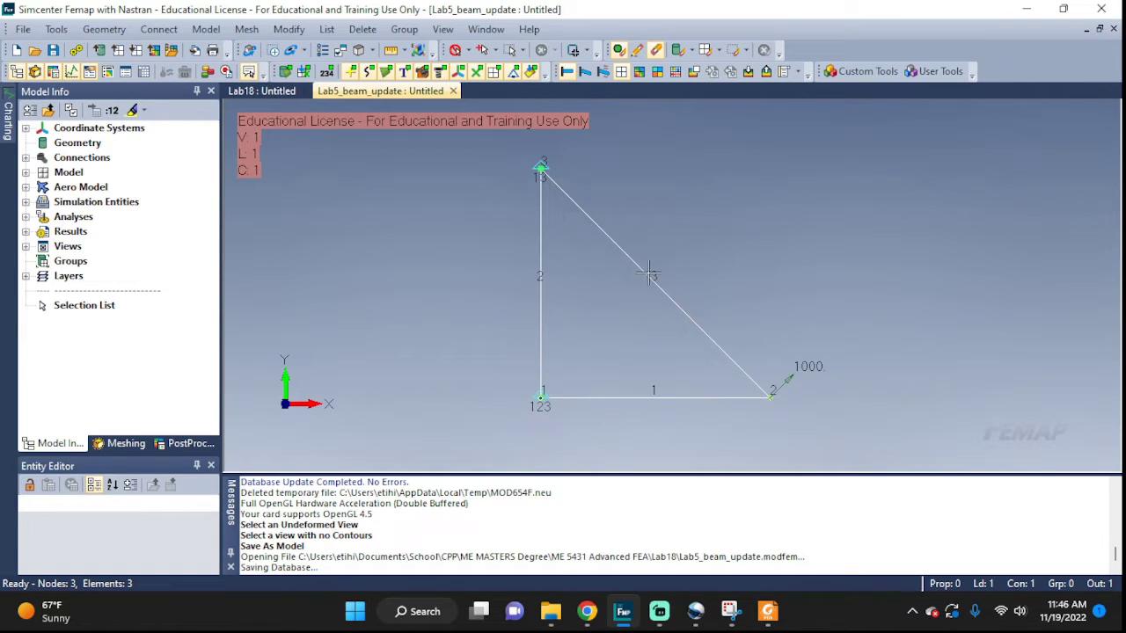
- Orbit the triangular truss model through several angles to inspect it in 3D
middle_click_drag(774, 294, 881, 277)
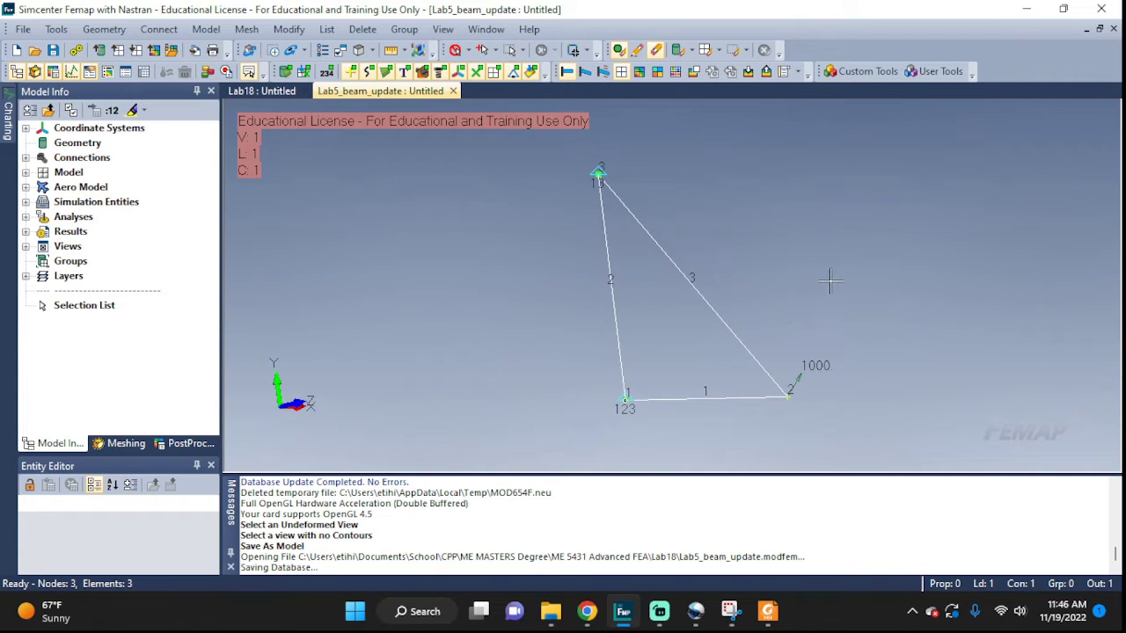
middle_click_drag(724, 382, 810, 379)
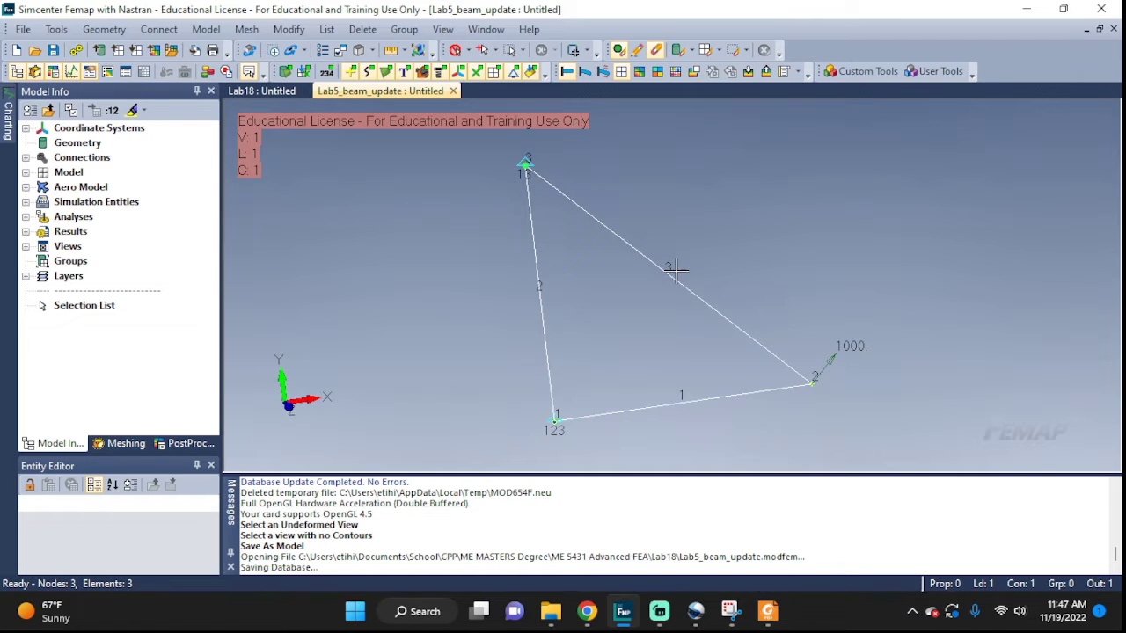
middle_click_drag(674, 270, 643, 270)
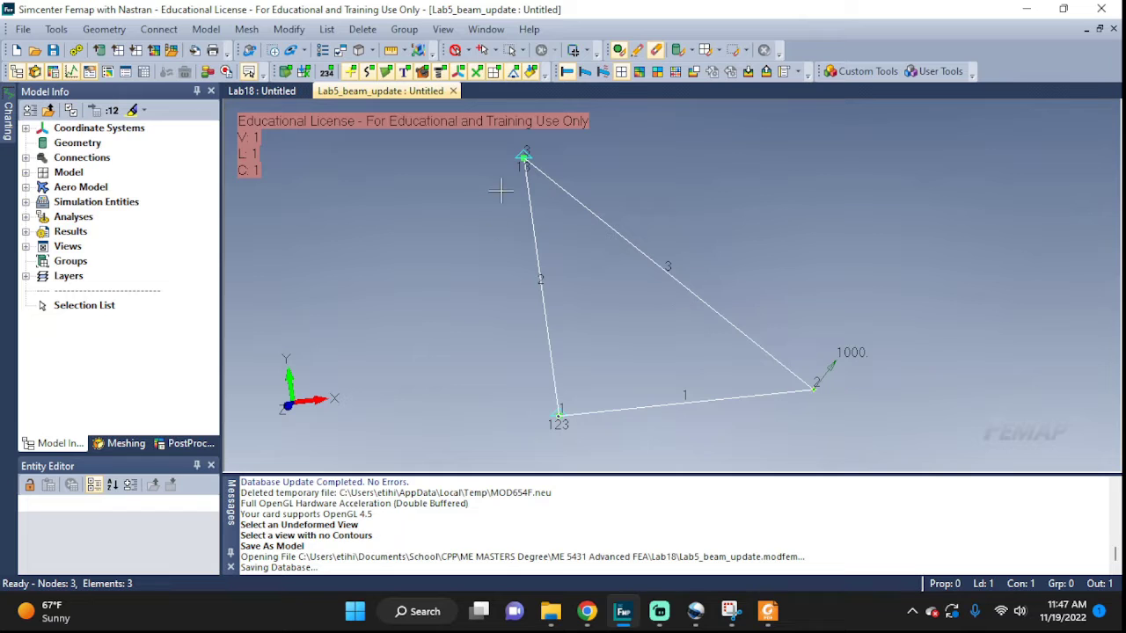
middle_click_drag(917, 390, 953, 383)
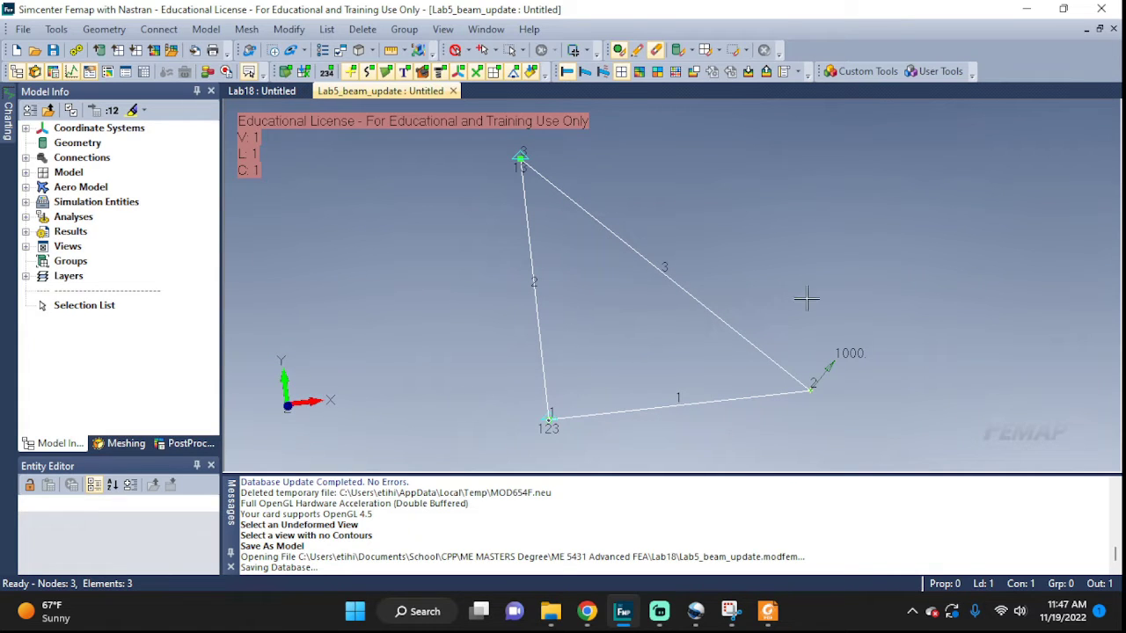
- Open the MyRodProps rod property for review and accept it unchanged
left_click(26, 172)
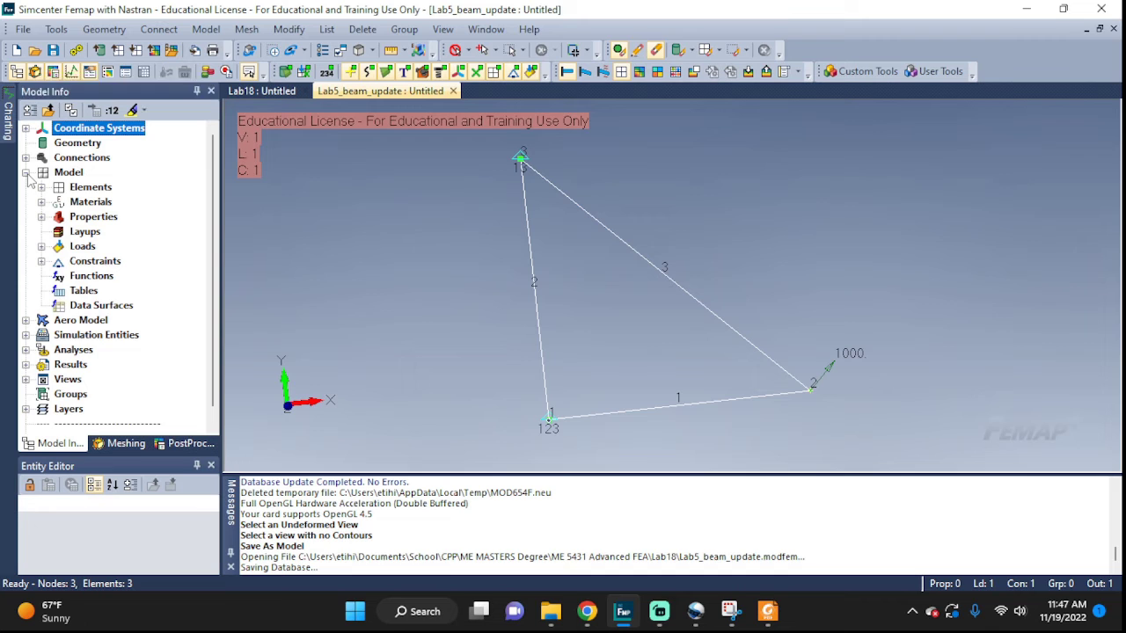
left_click(41, 217)
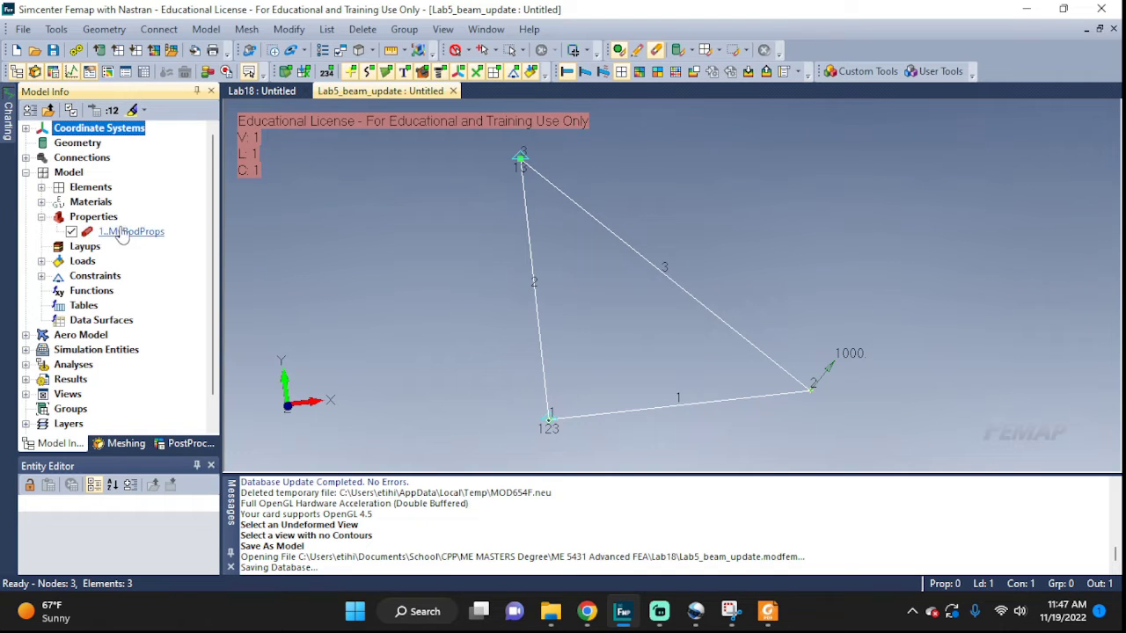
right_click(135, 233)
left_click(164, 296)
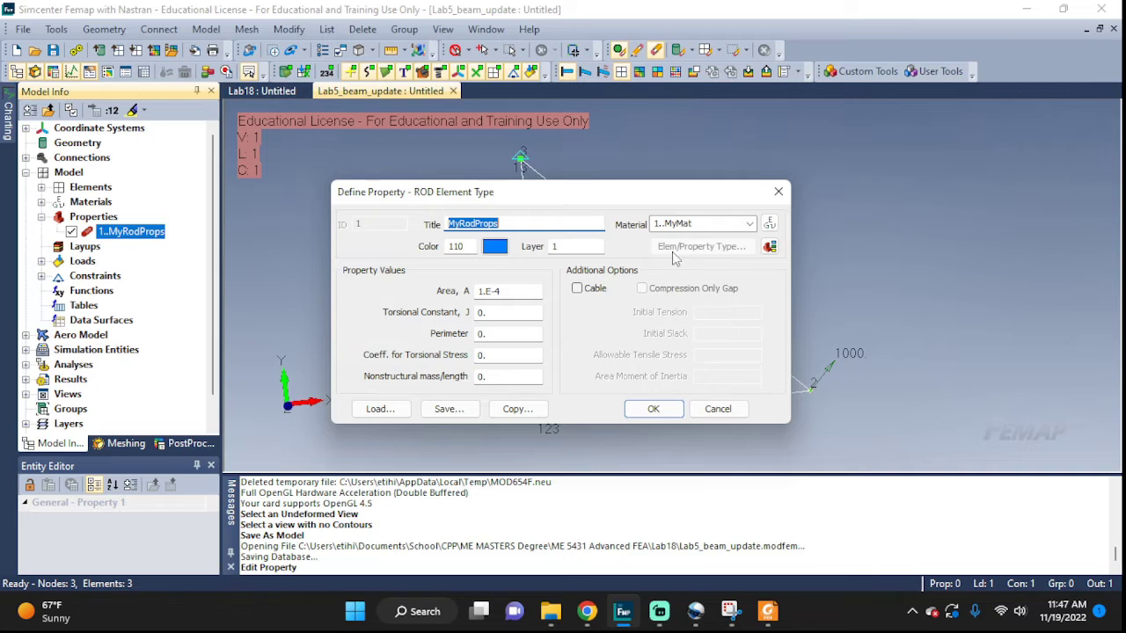
left_click(651, 410)
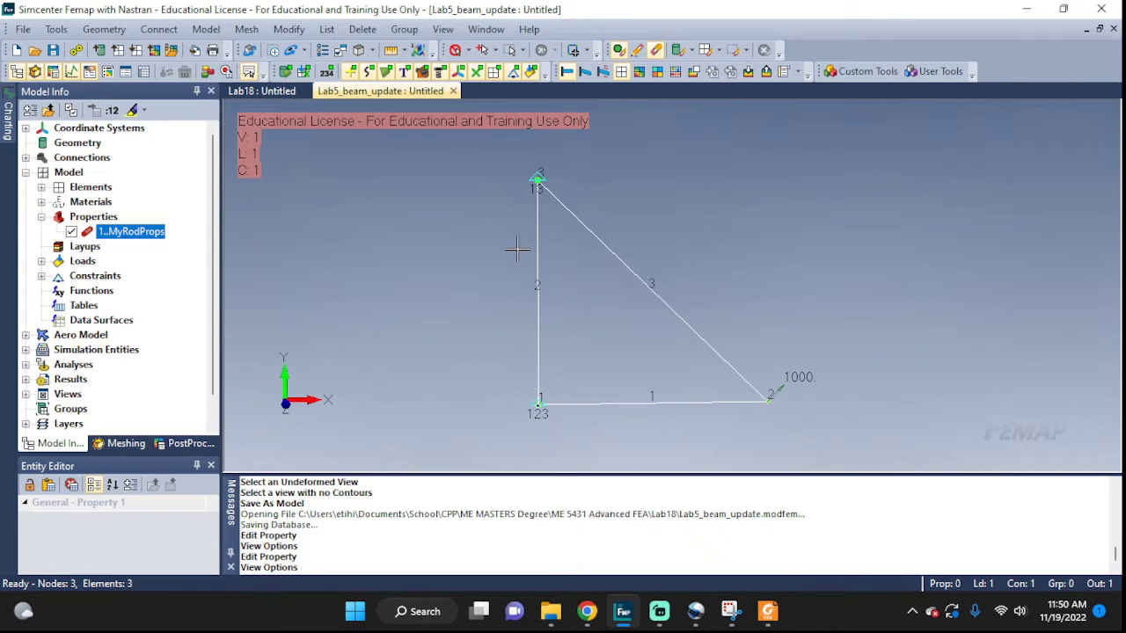
- Display elements with their cross-section shape and orientation, then orbit around node 2
key("F6")
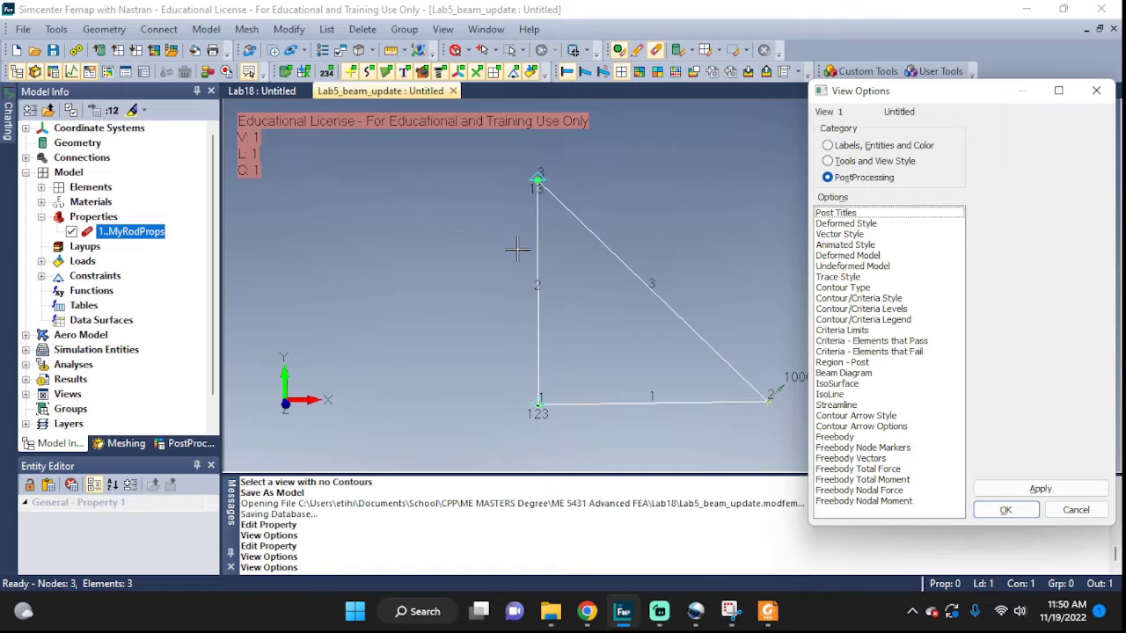
left_click(864, 146)
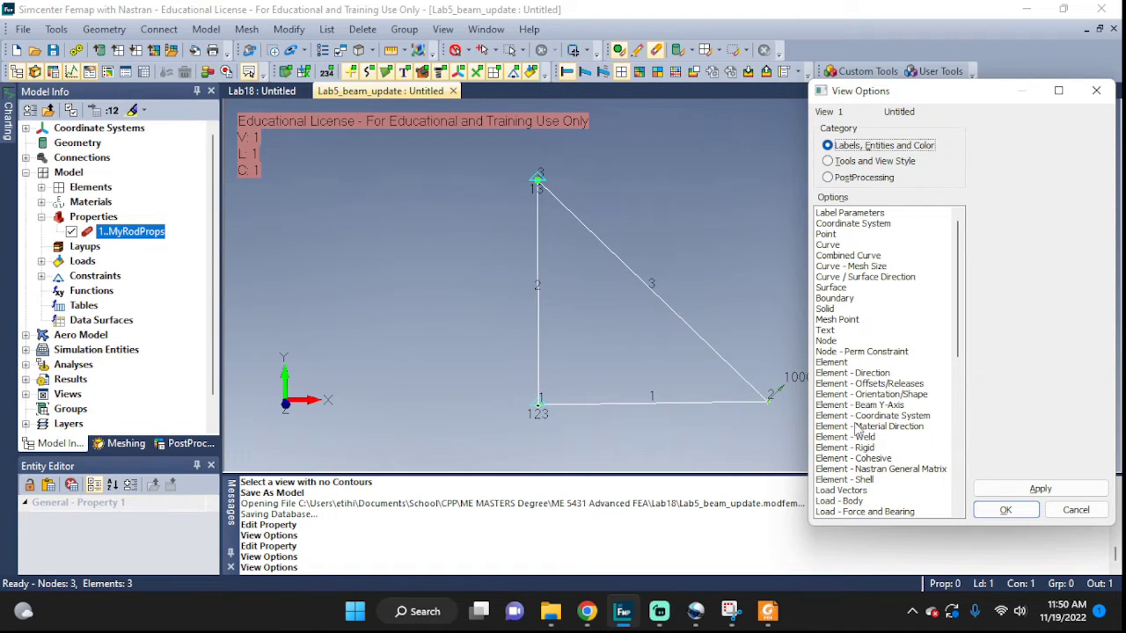
left_click(871, 396)
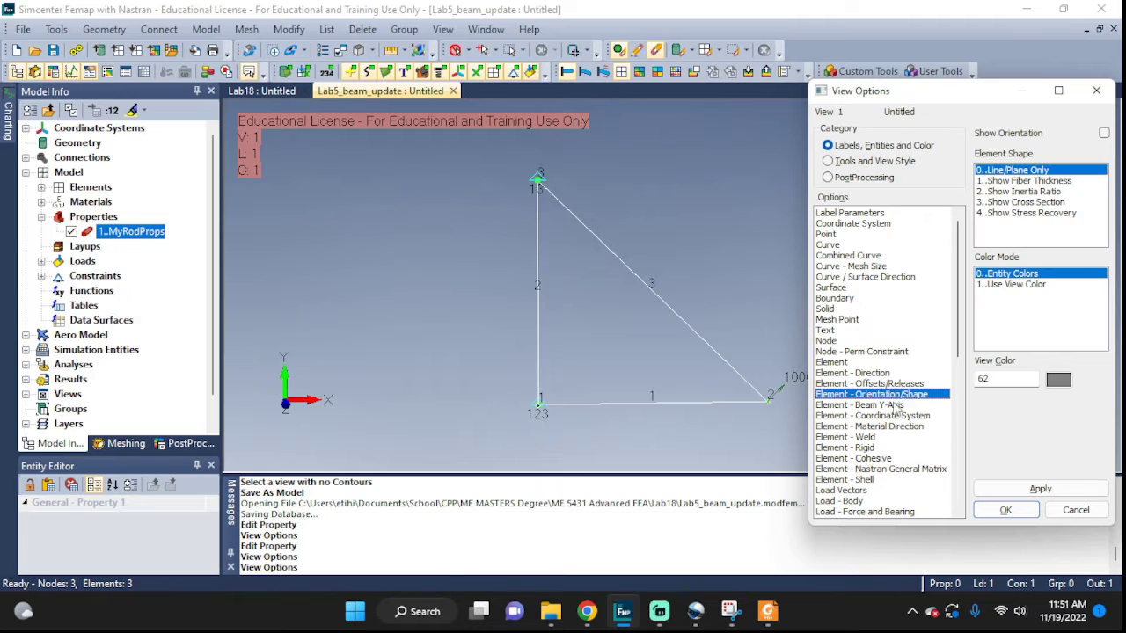
left_click(1032, 202)
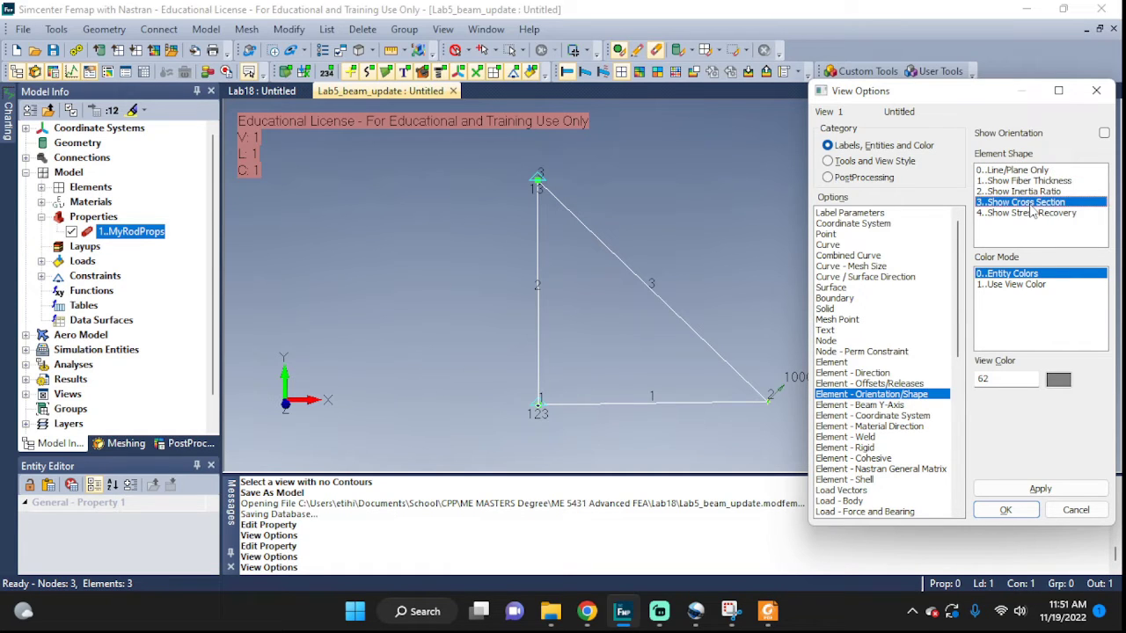
left_click(1104, 133)
left_click(1031, 490)
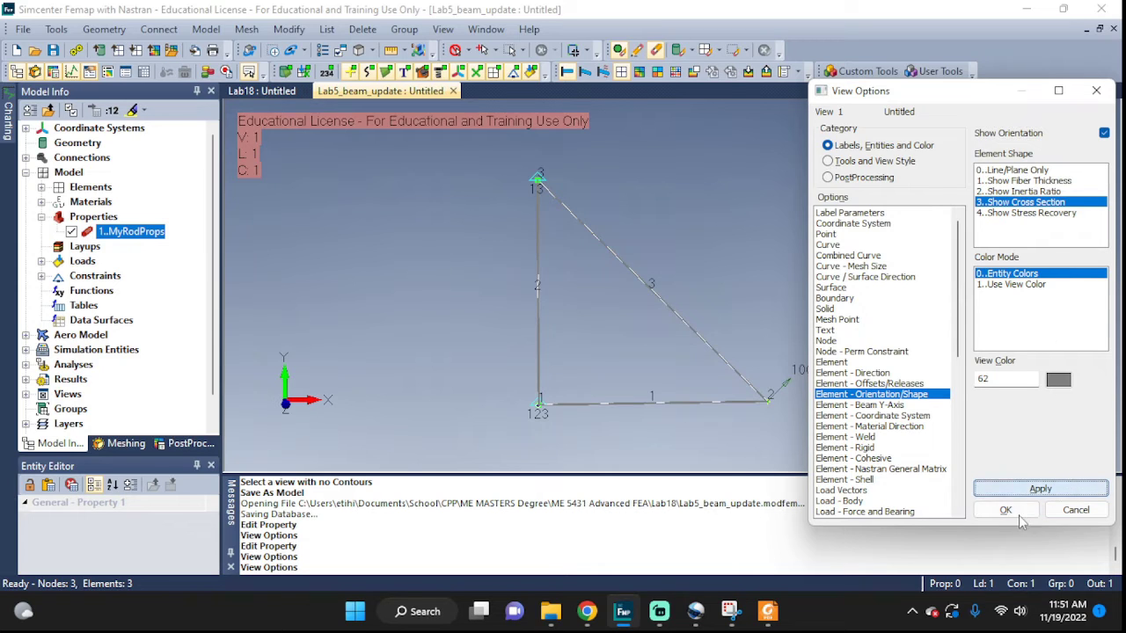
scroll(556, 222, "up", 3)
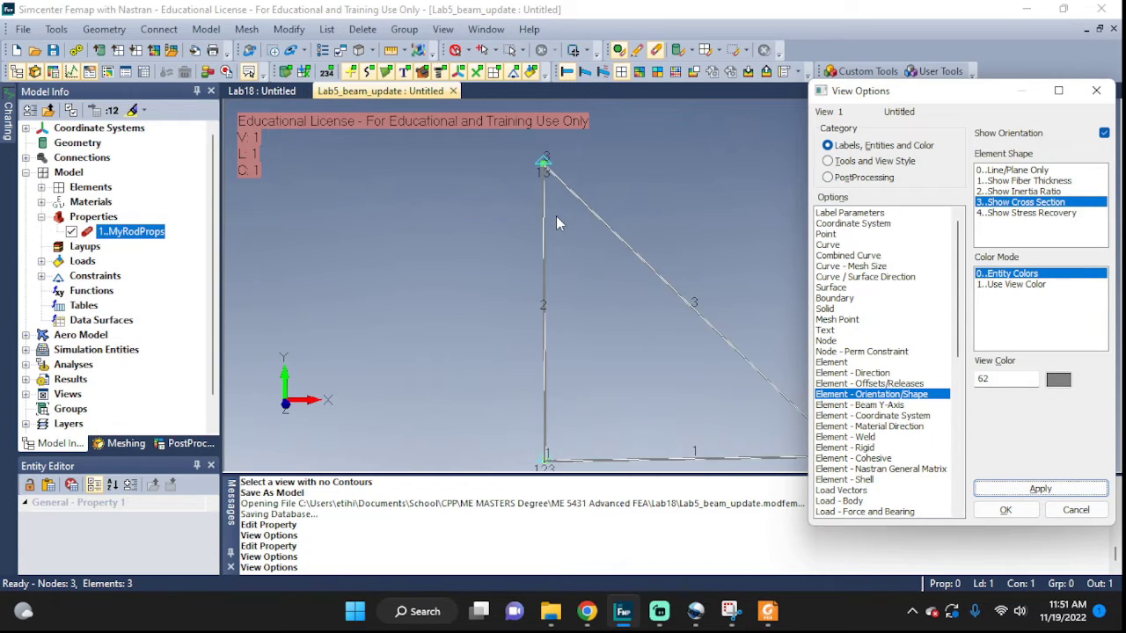
scroll(556, 223, "down", 1)
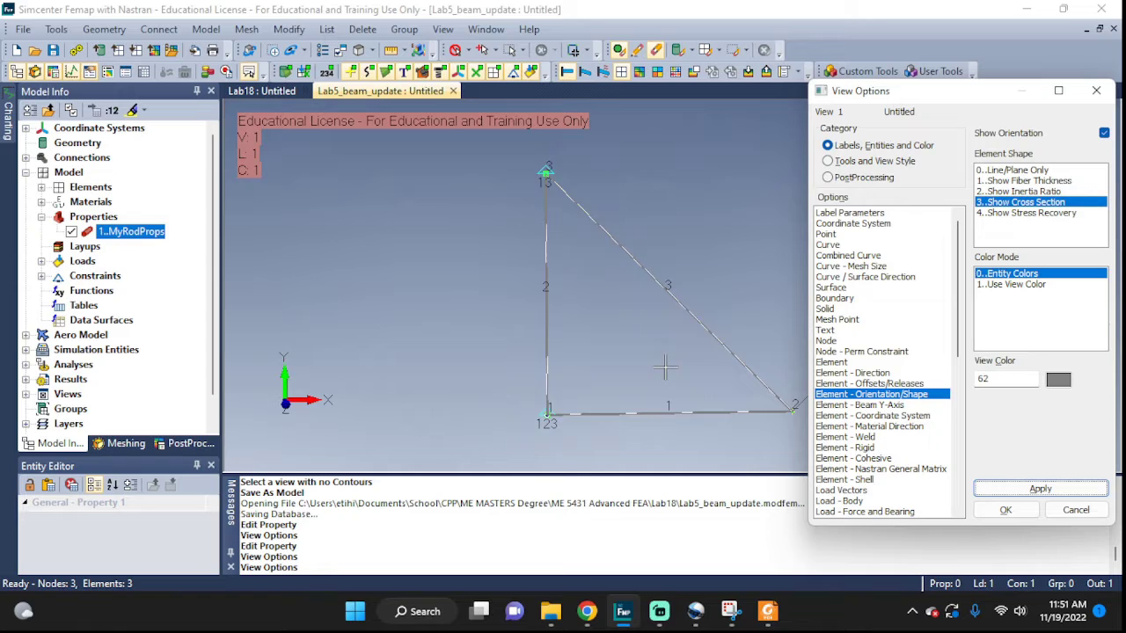
middle_click_drag(665, 368, 600, 308)
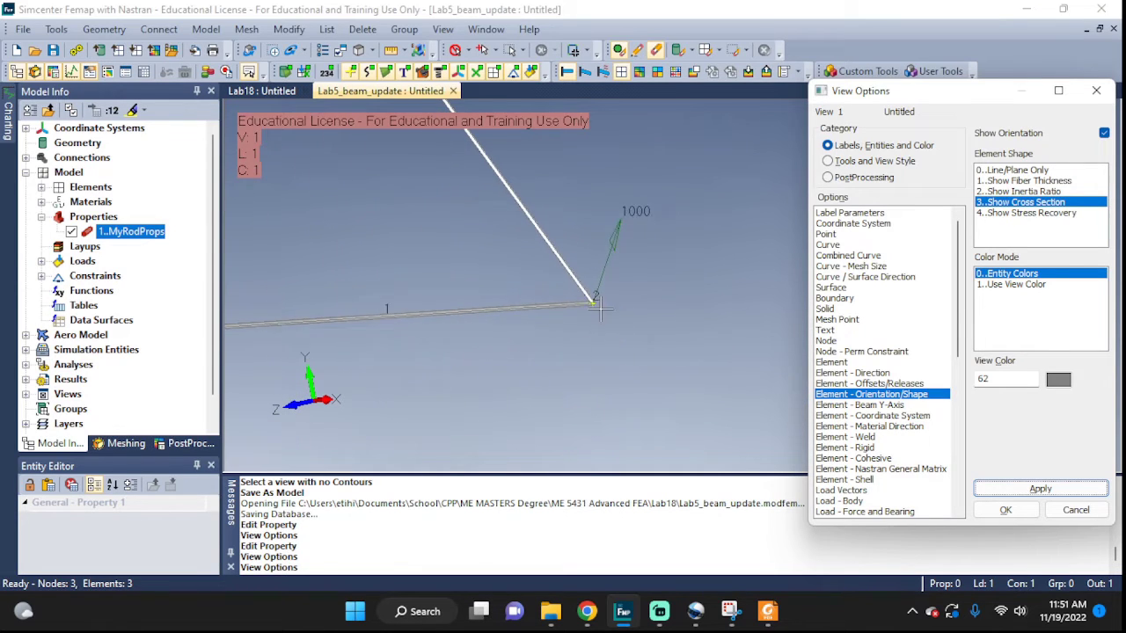
scroll(601, 308, "up", 4)
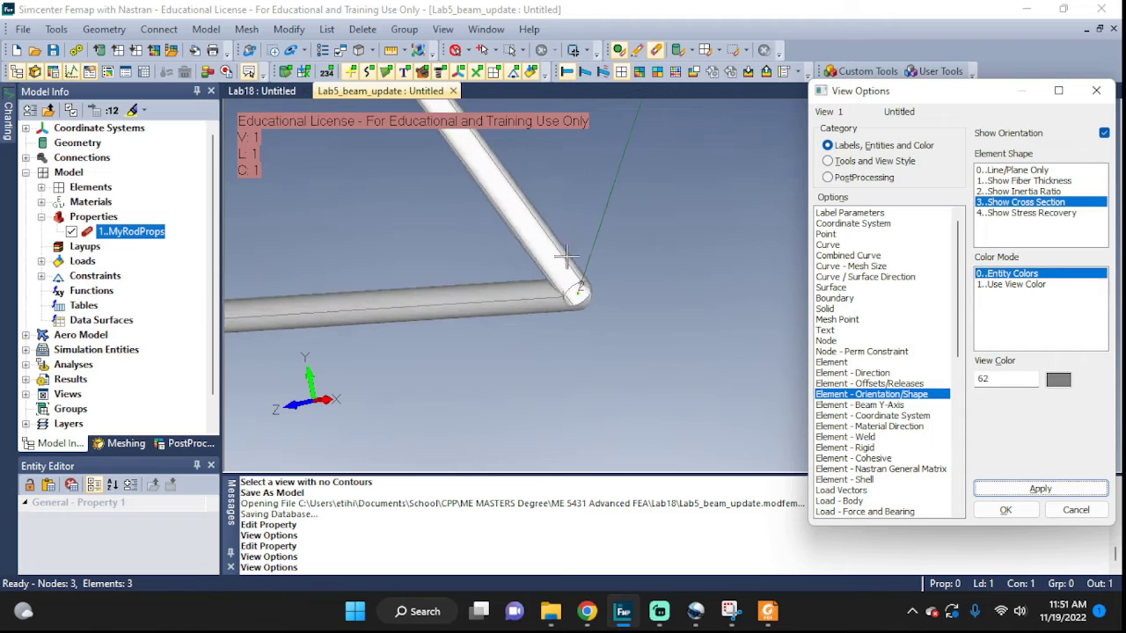
scroll(567, 257, "up", 5)
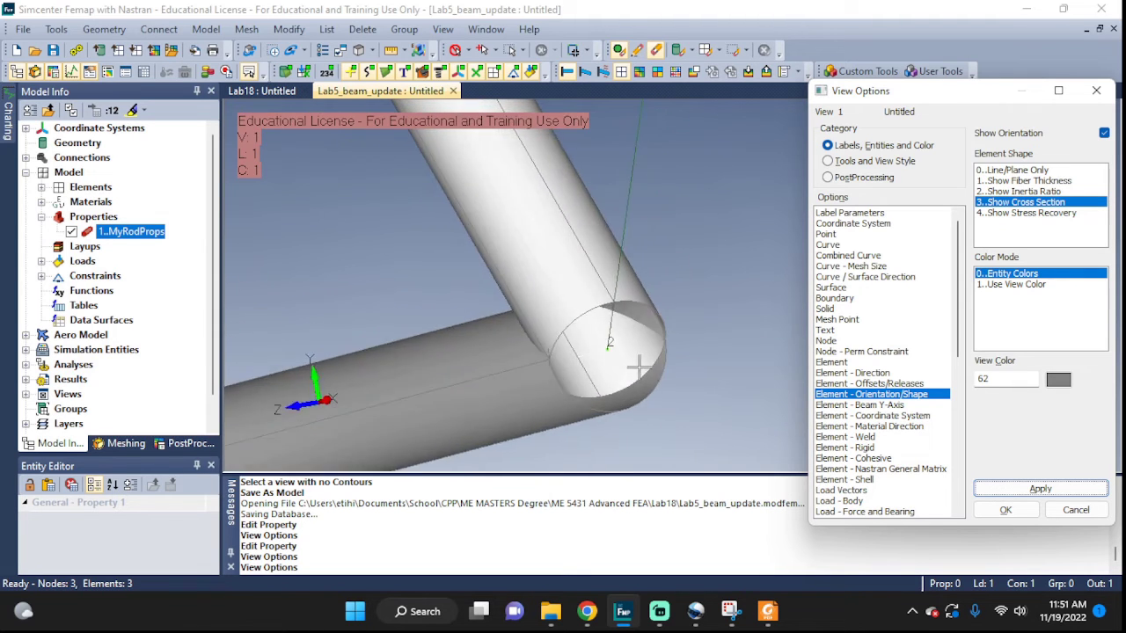
middle_click_drag(639, 368, 691, 371)
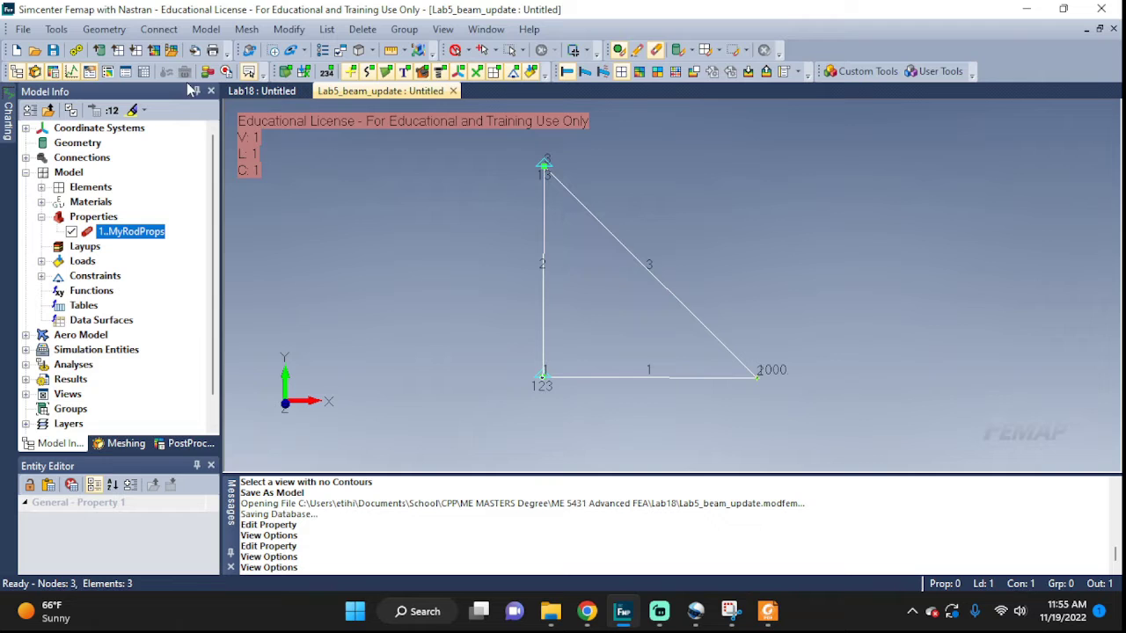
- Create property 'T shape' using material MyMat with element type set to Bar
left_click(220, 31)
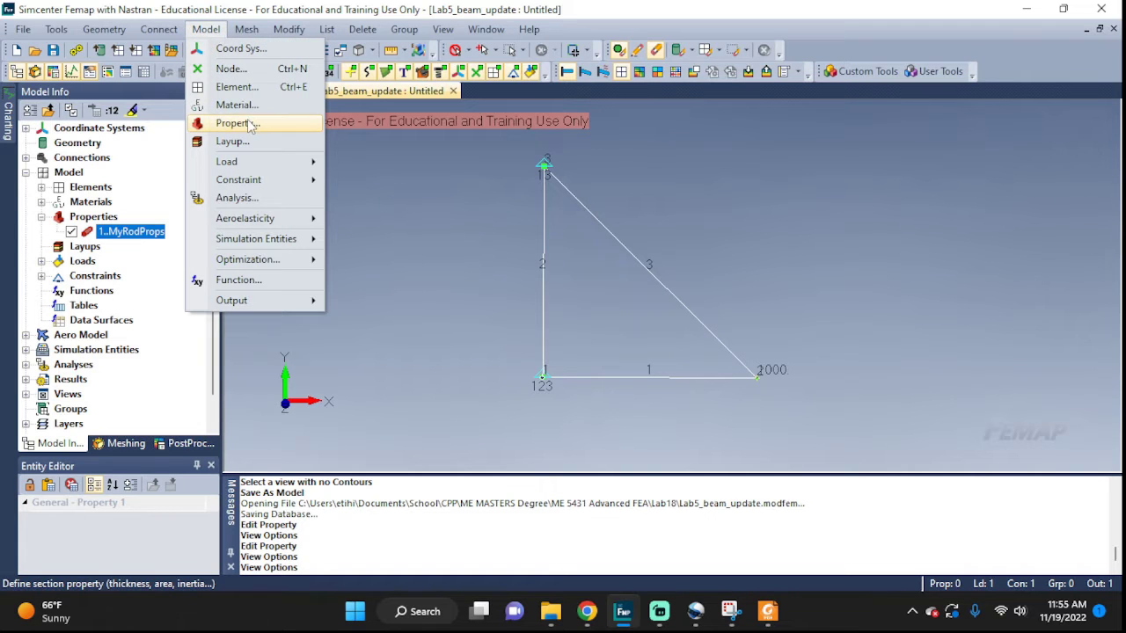
left_click(247, 120)
left_click(465, 197)
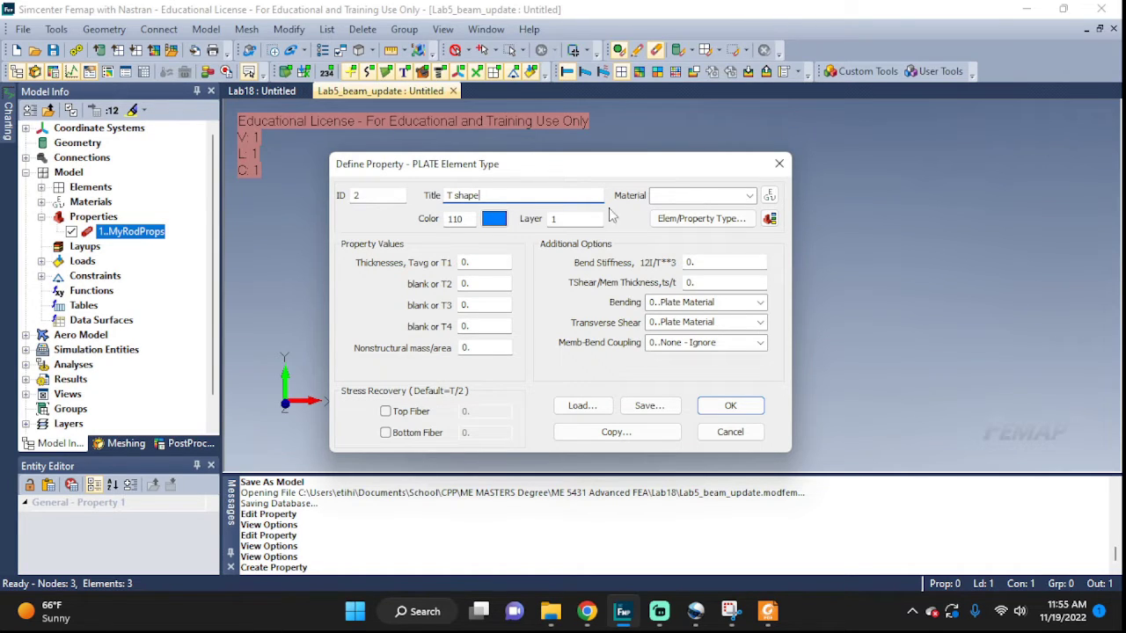
left_click(695, 195)
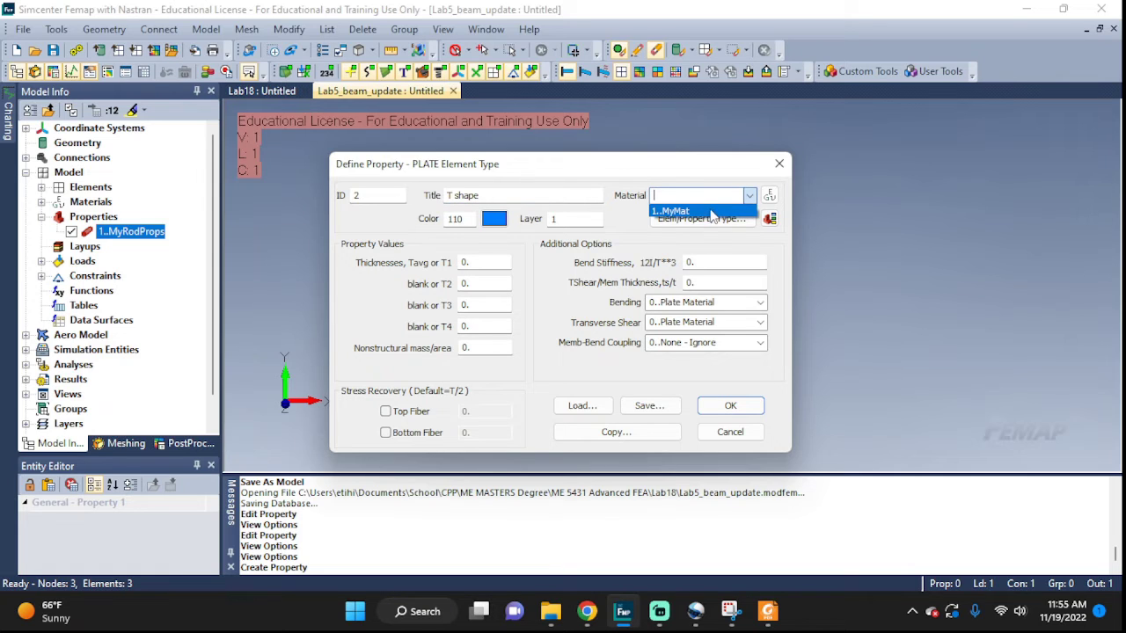
left_click(683, 212)
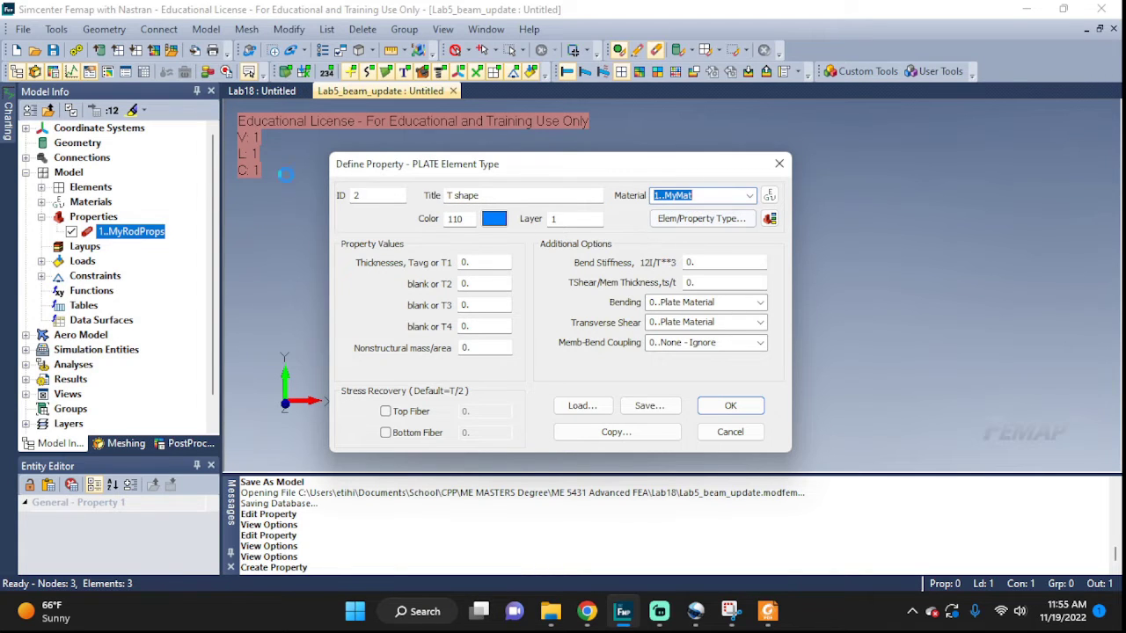
left_click(700, 219)
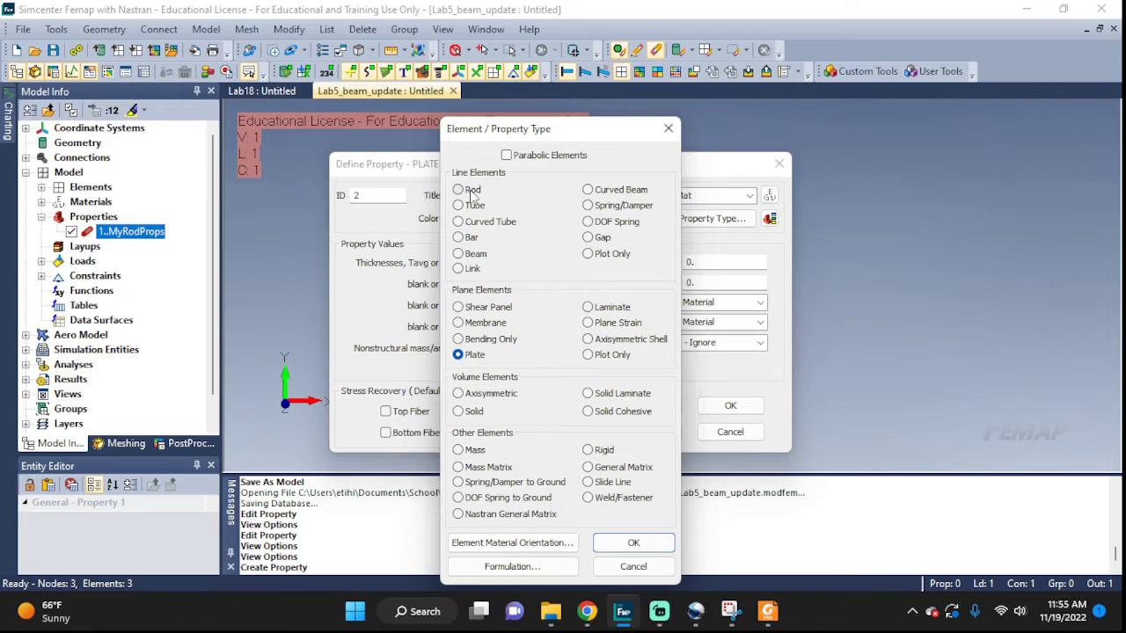
left_click(459, 238)
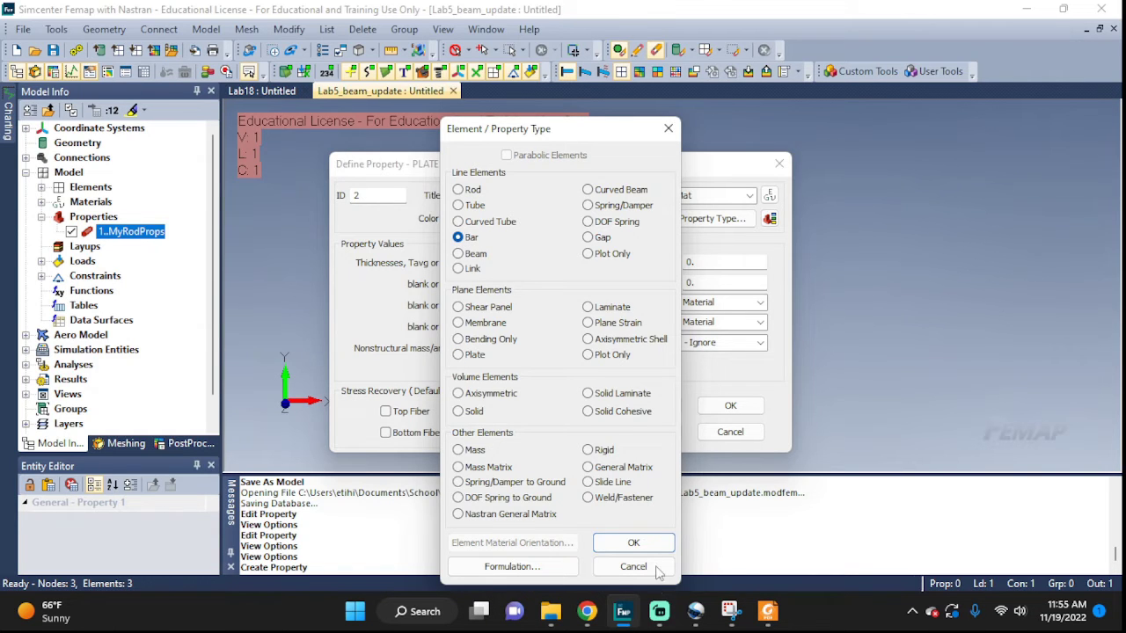
left_click(633, 542)
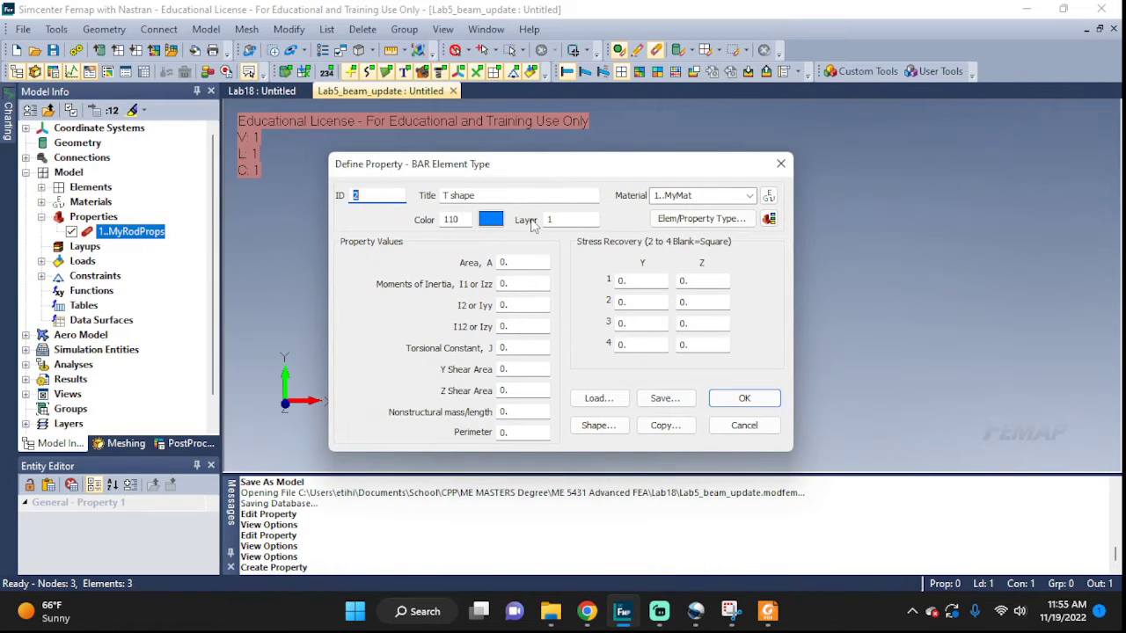
- Define a T section: height 0.2, top width 0.15, thicknesses 0.02, orientation Up
left_click(594, 427)
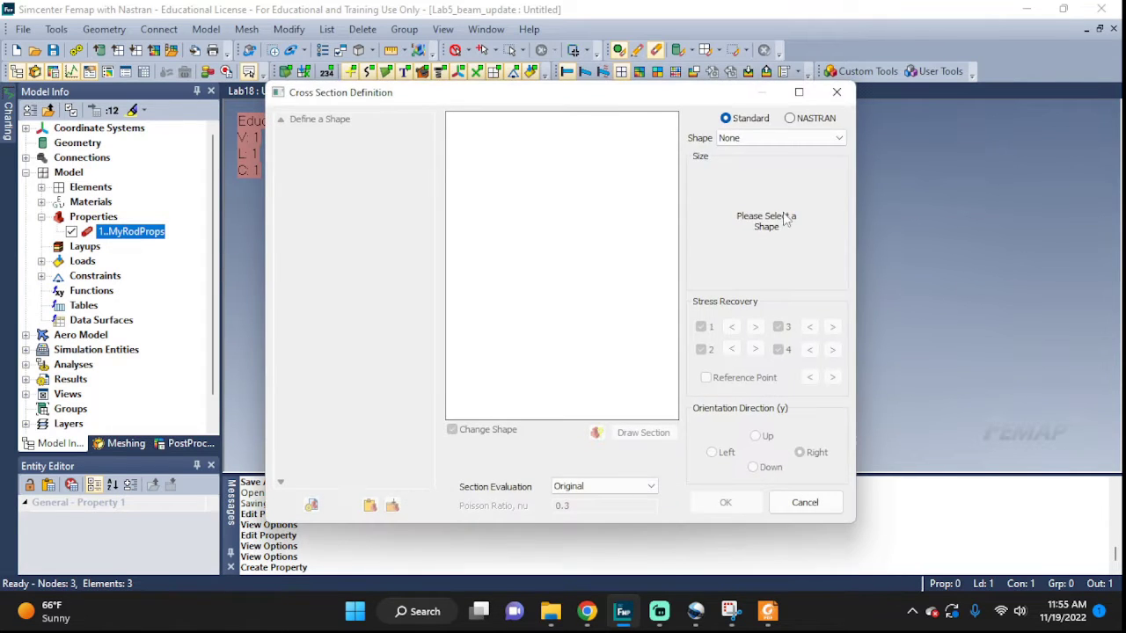
left_click(743, 139)
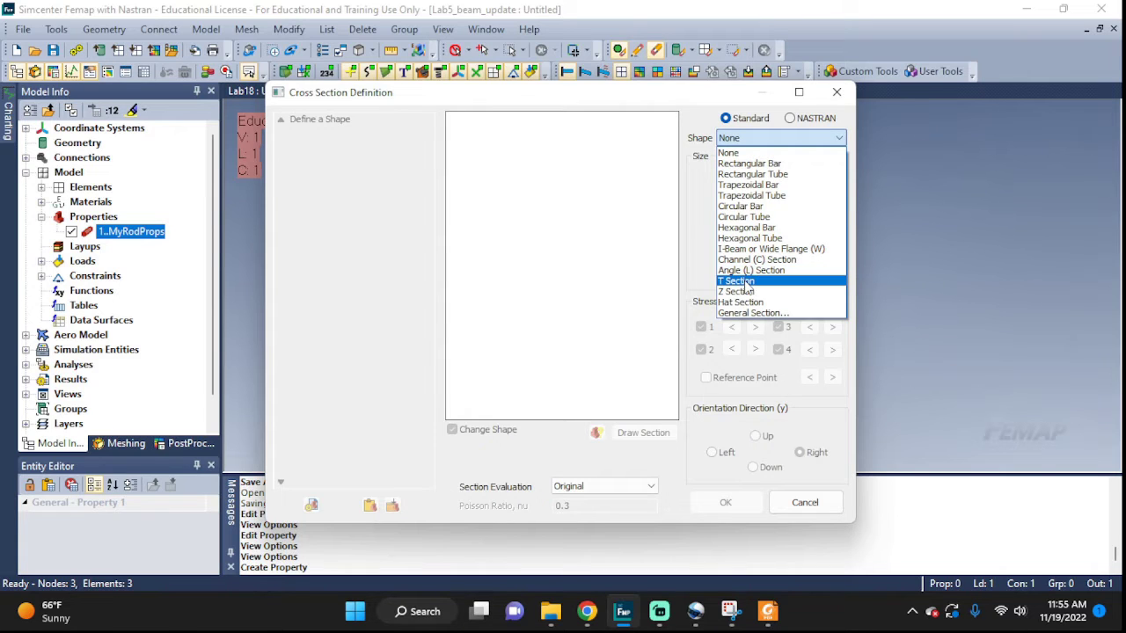
left_click(746, 282)
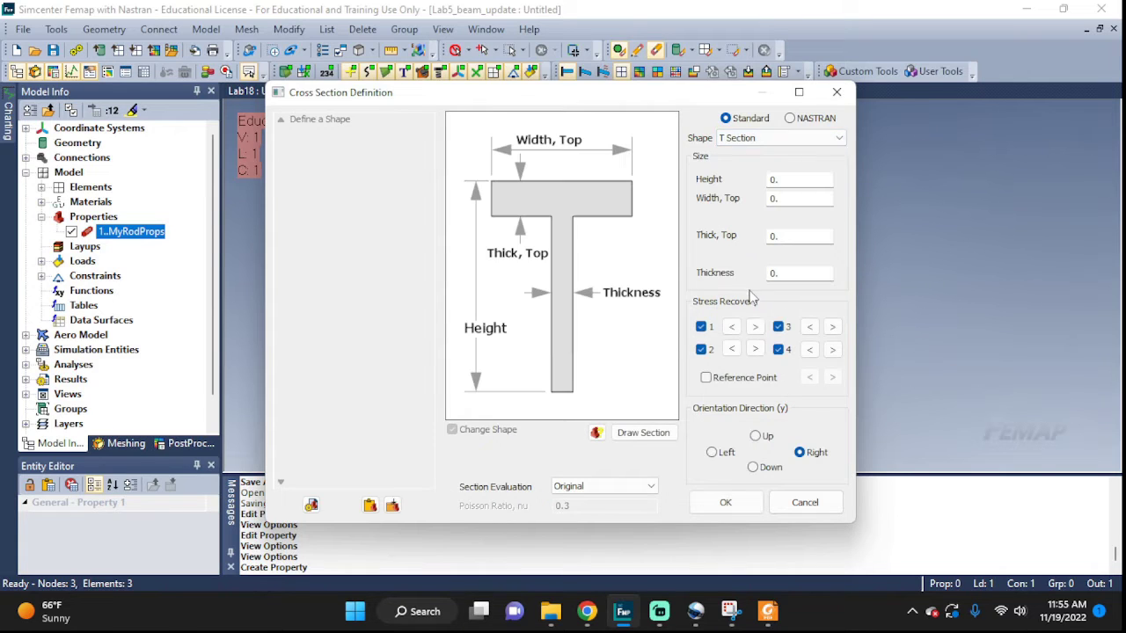
double_click(785, 181)
type("0.2")
left_click(790, 198)
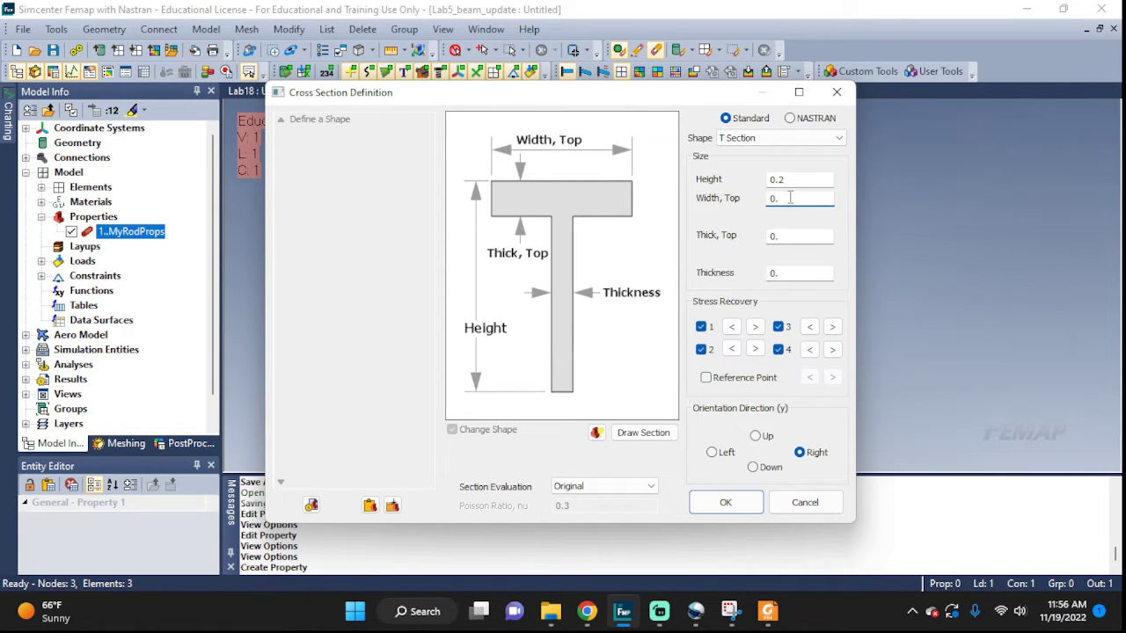
left_click(798, 237)
type("02")
left_click(811, 270)
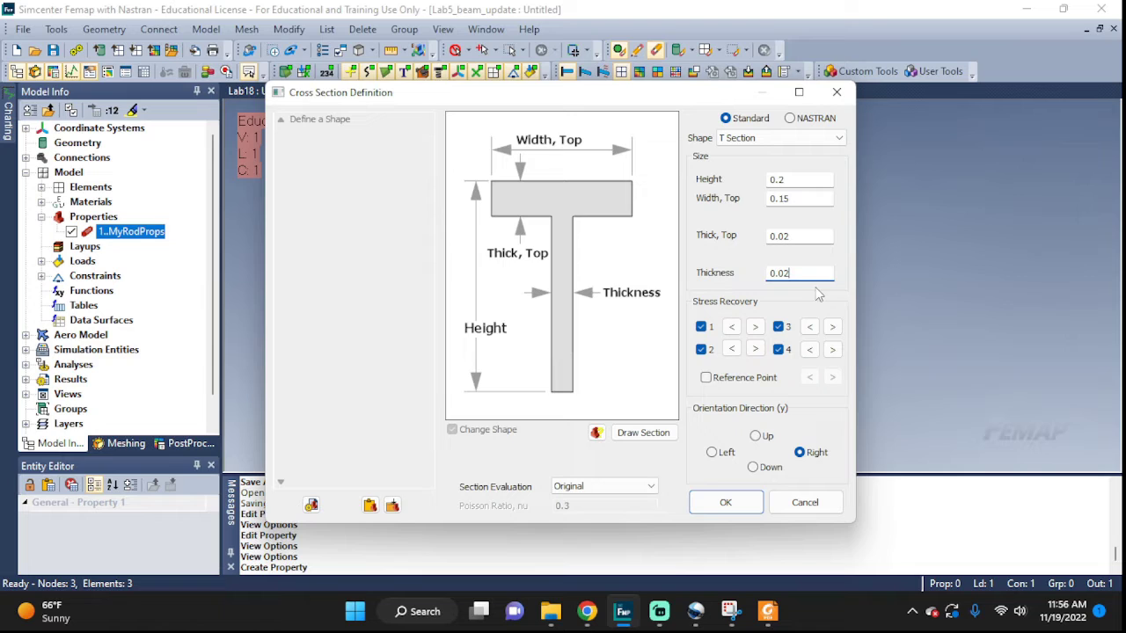
left_click(755, 437)
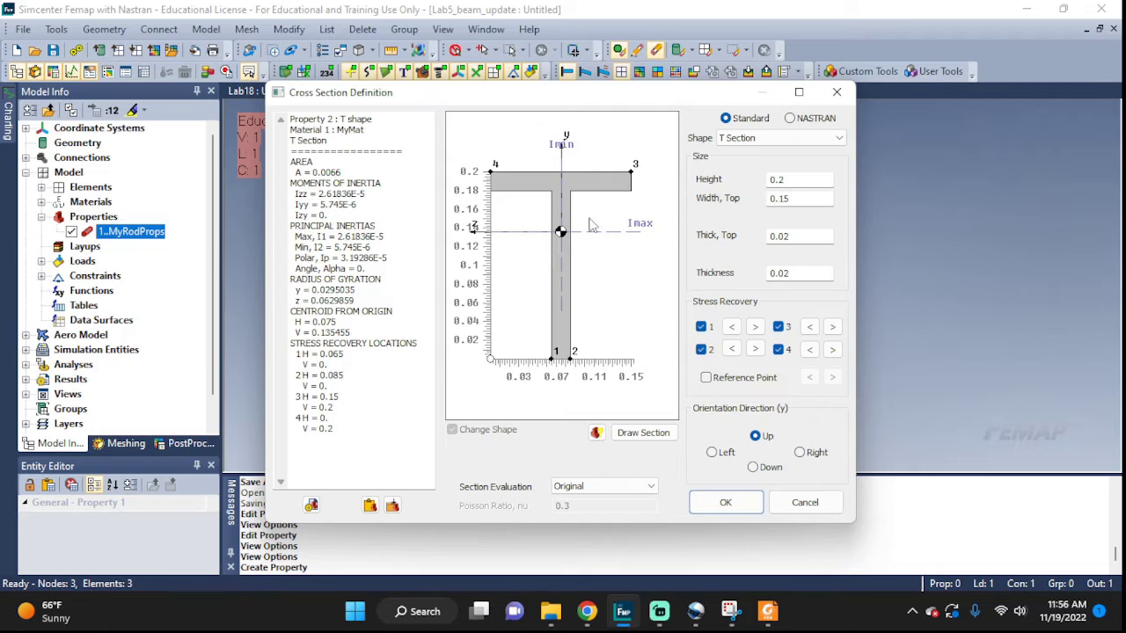
left_click(801, 453)
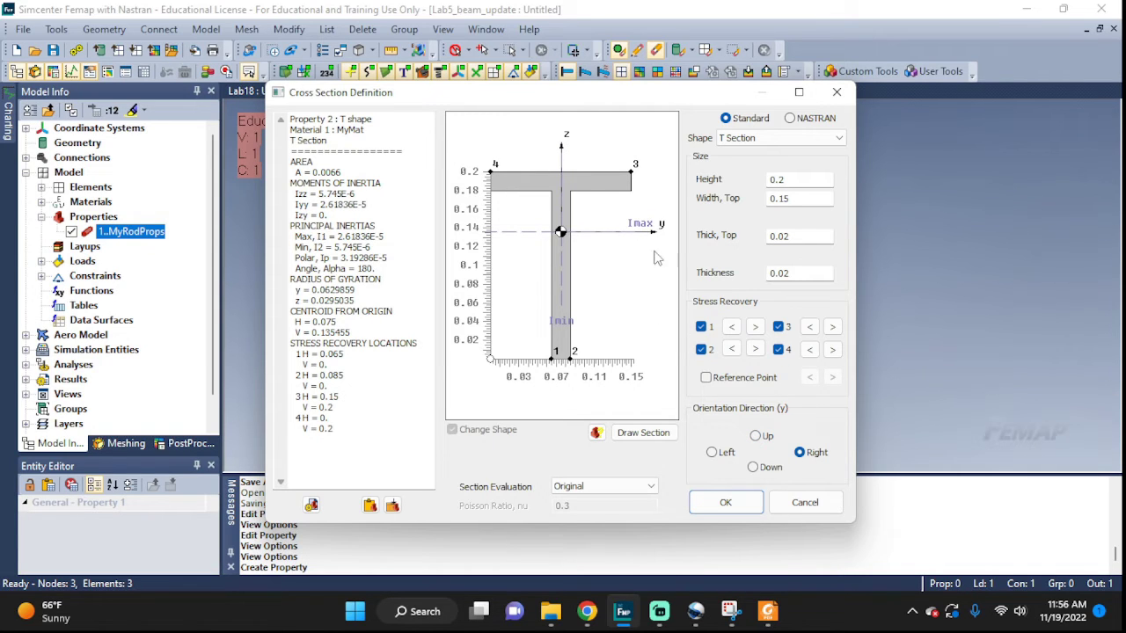
left_click(753, 439)
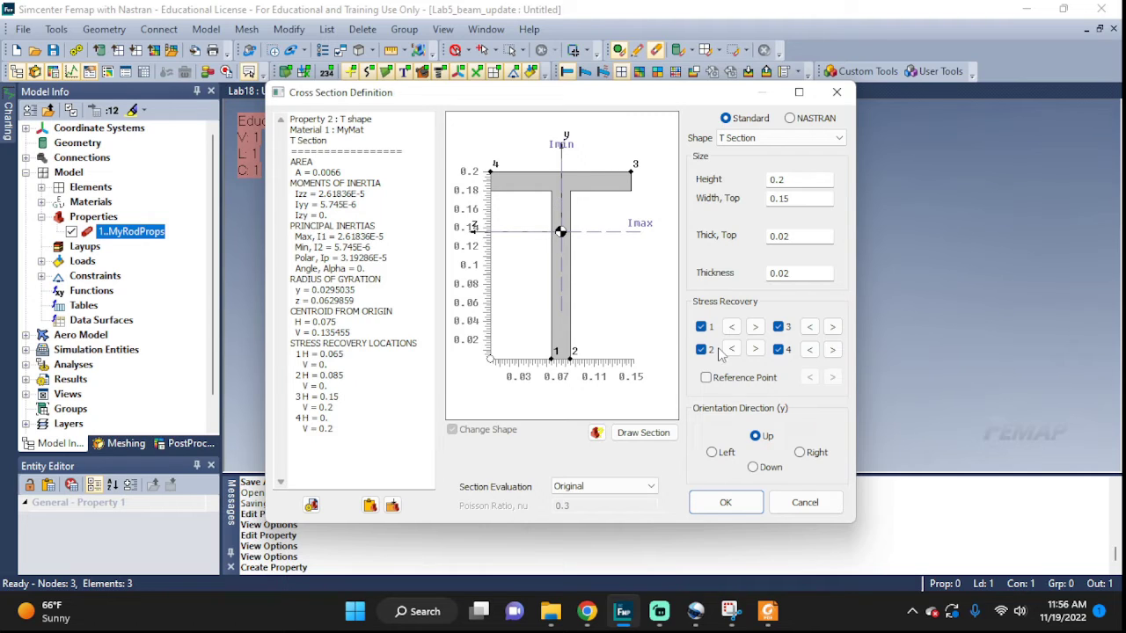
- Preview the section at height 0.5, restore height 0.2, and accept the T section
left_click_drag(792, 179, 759, 187)
type("0.5")
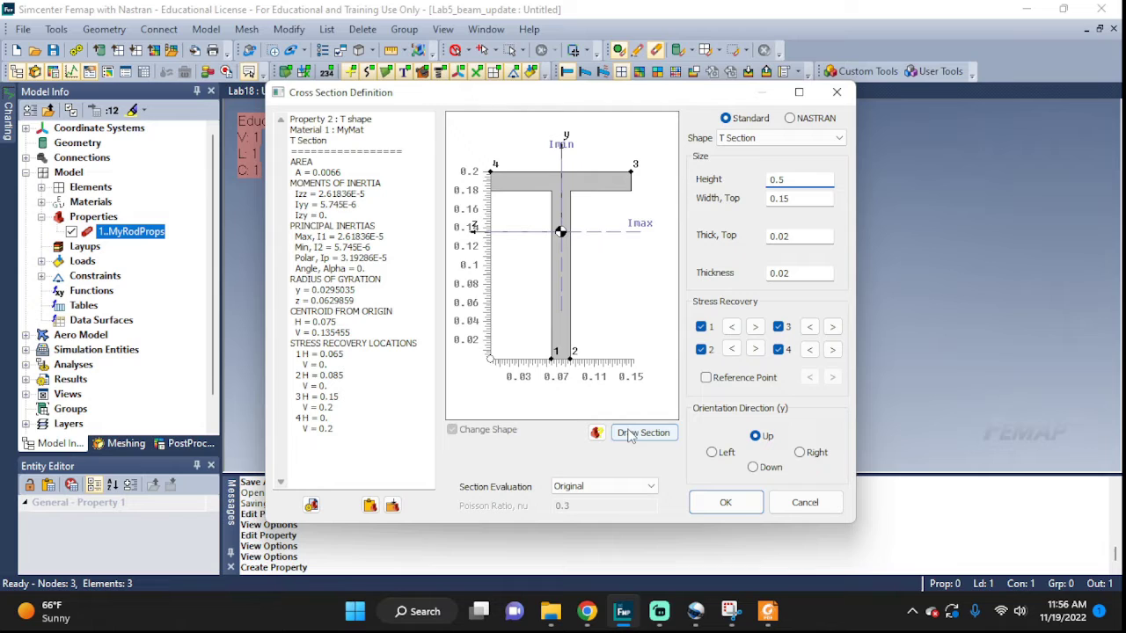
left_click(640, 438)
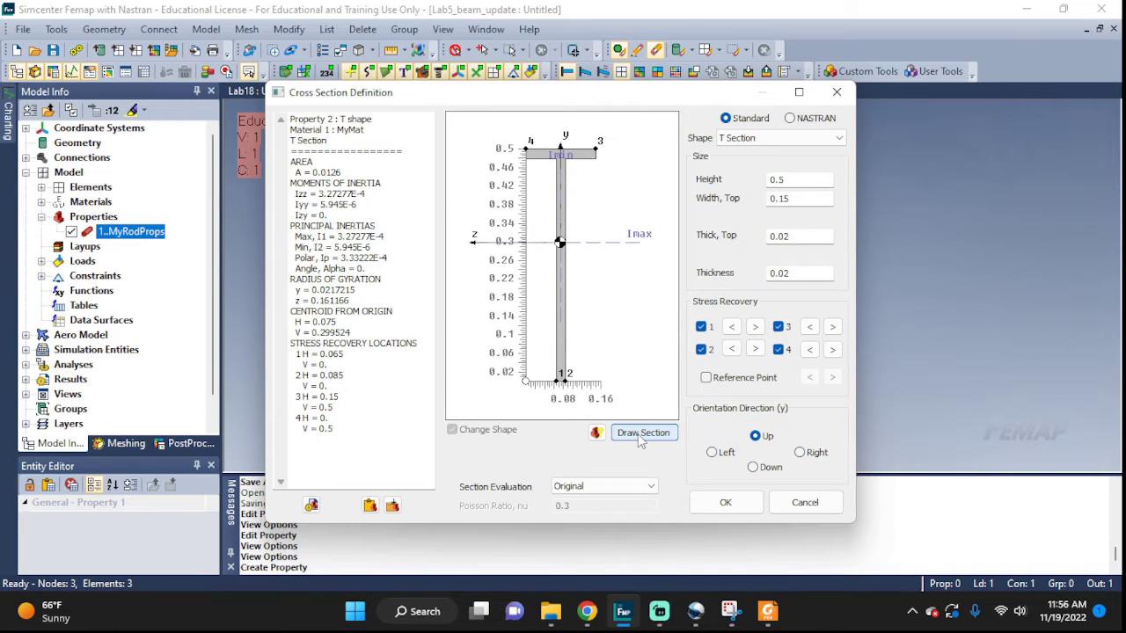
left_click(786, 178)
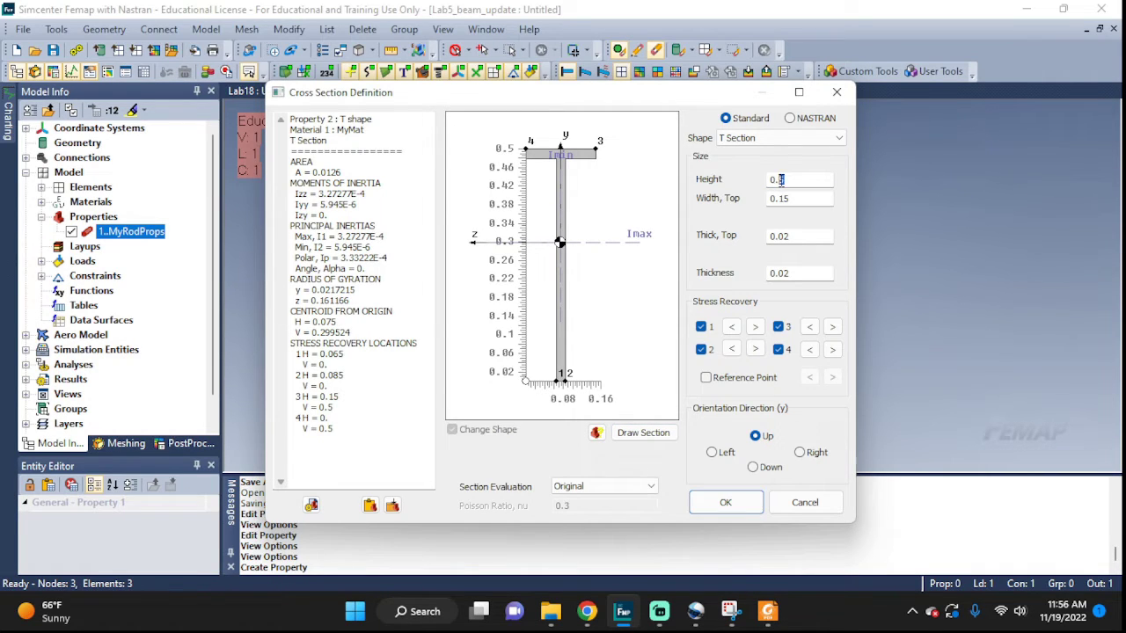
type("2")
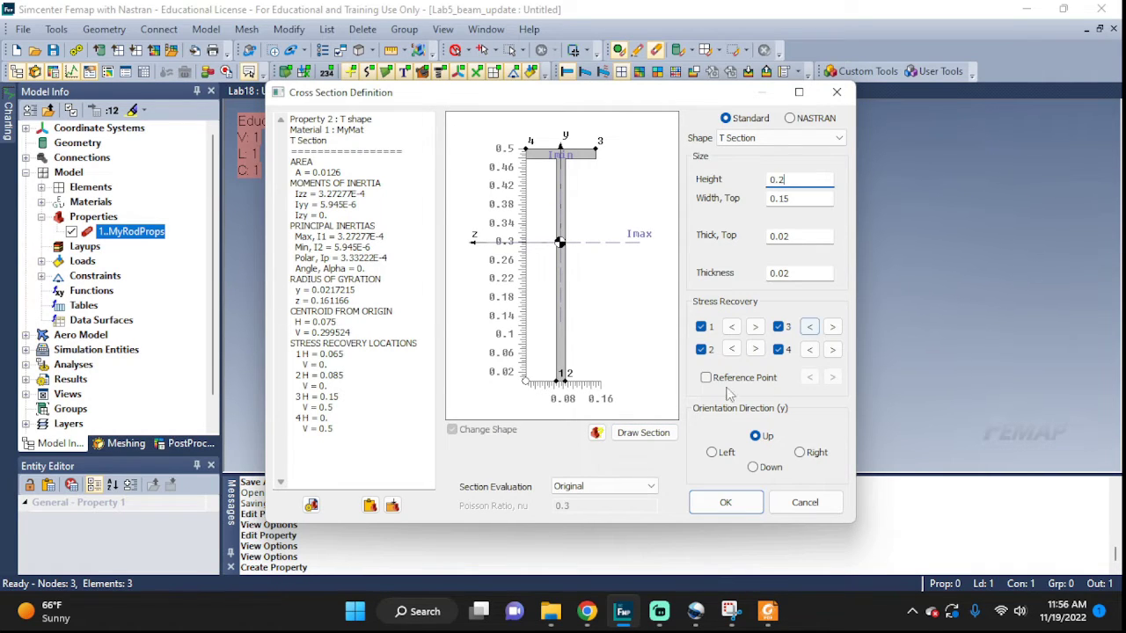
left_click(647, 441)
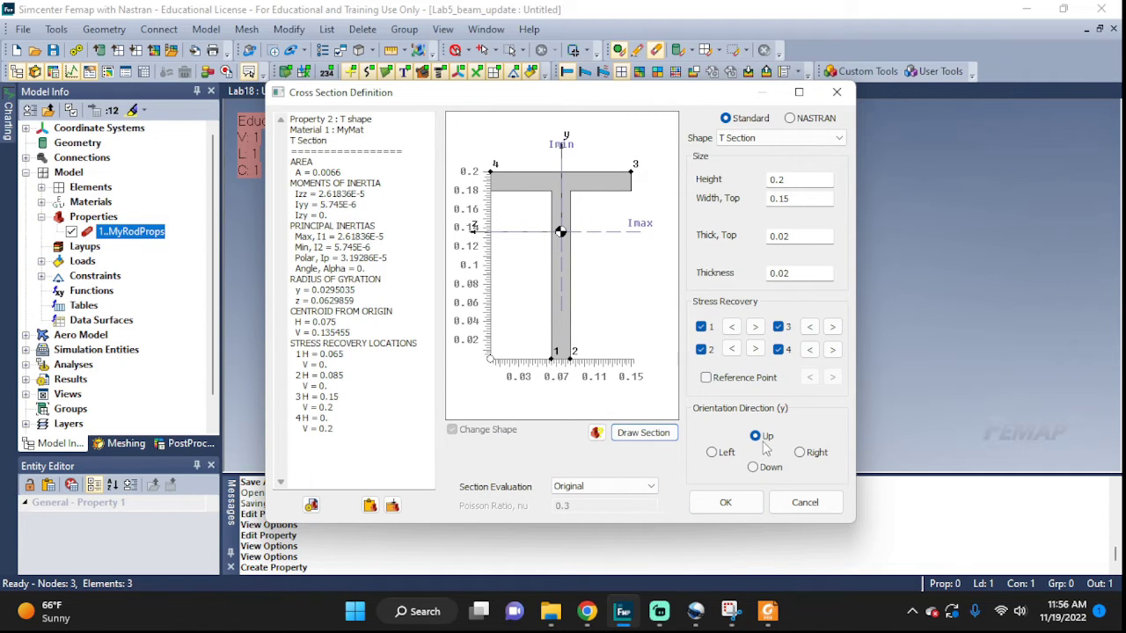
left_click(723, 506)
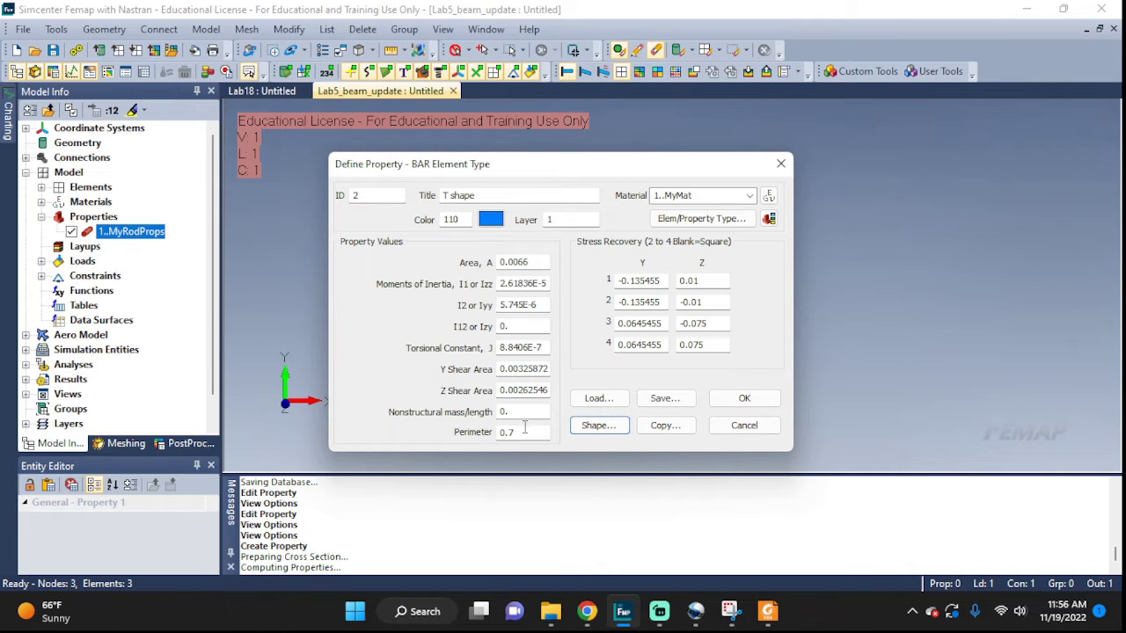
- Create property 2 'T shape', then reopen it to confirm its T cross-section unchanged
left_click(745, 399)
left_click(744, 426)
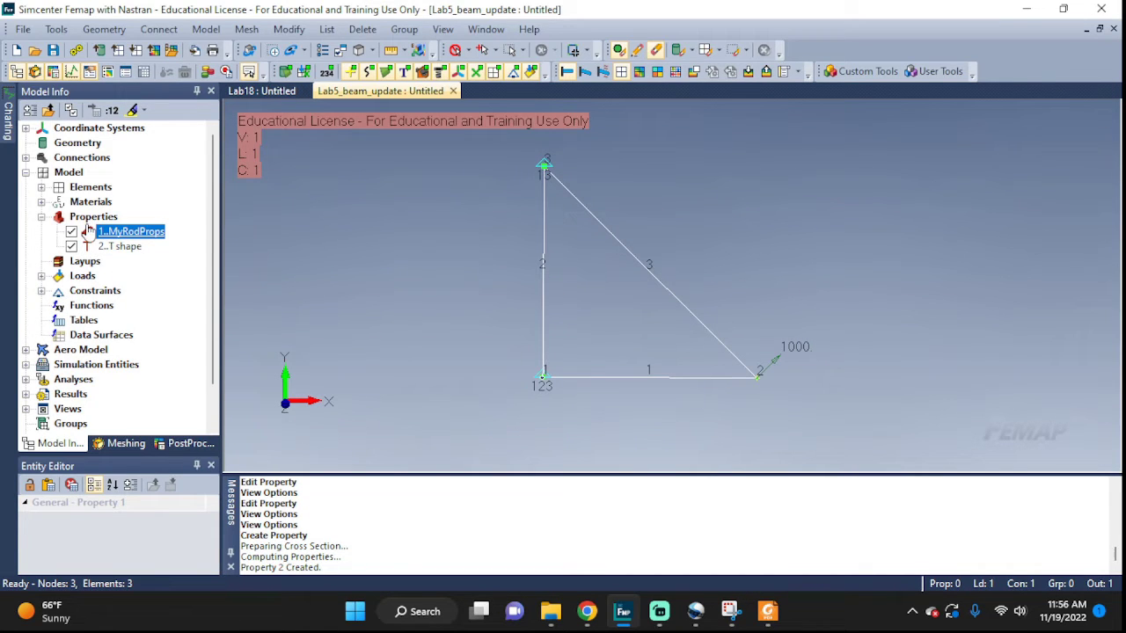
left_click(114, 246)
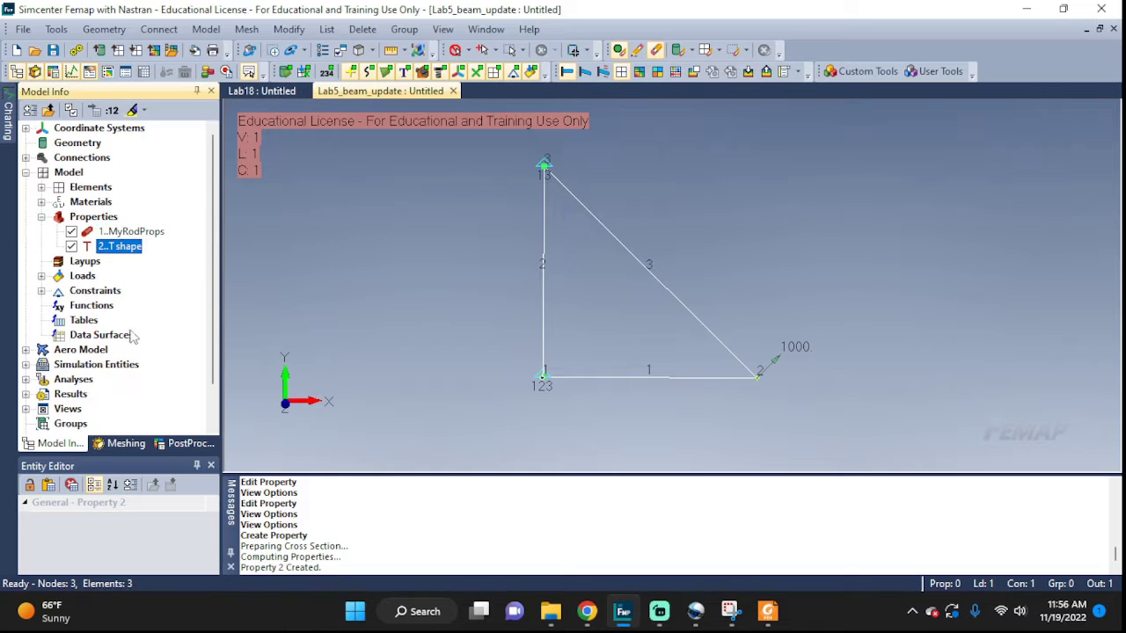
left_click(125, 251)
right_click(127, 254)
left_click(164, 318)
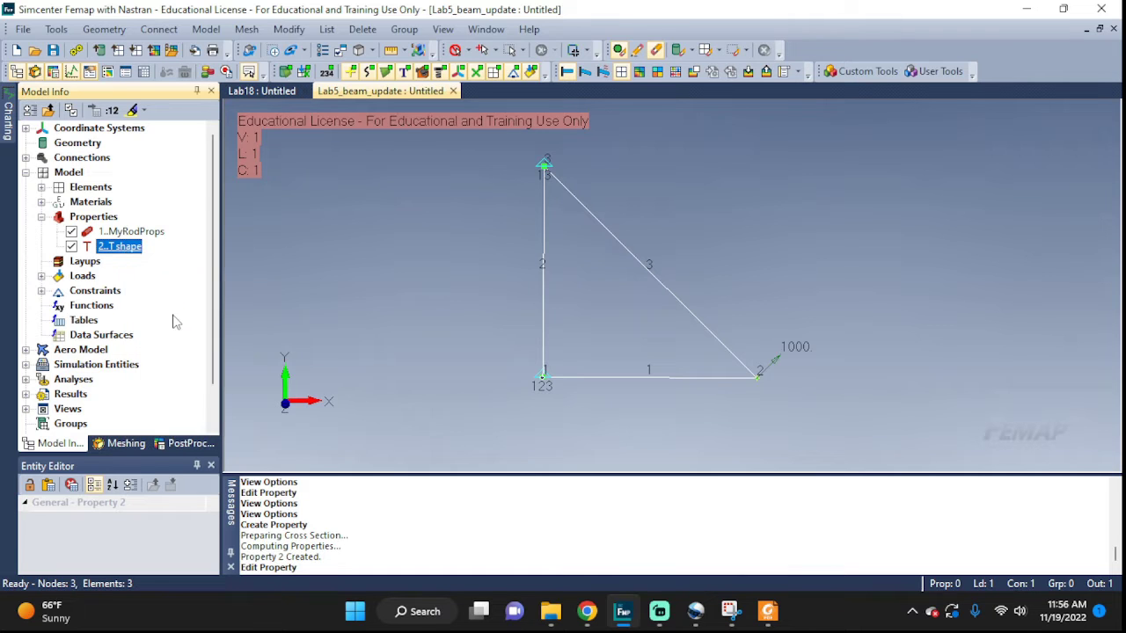
left_click(597, 426)
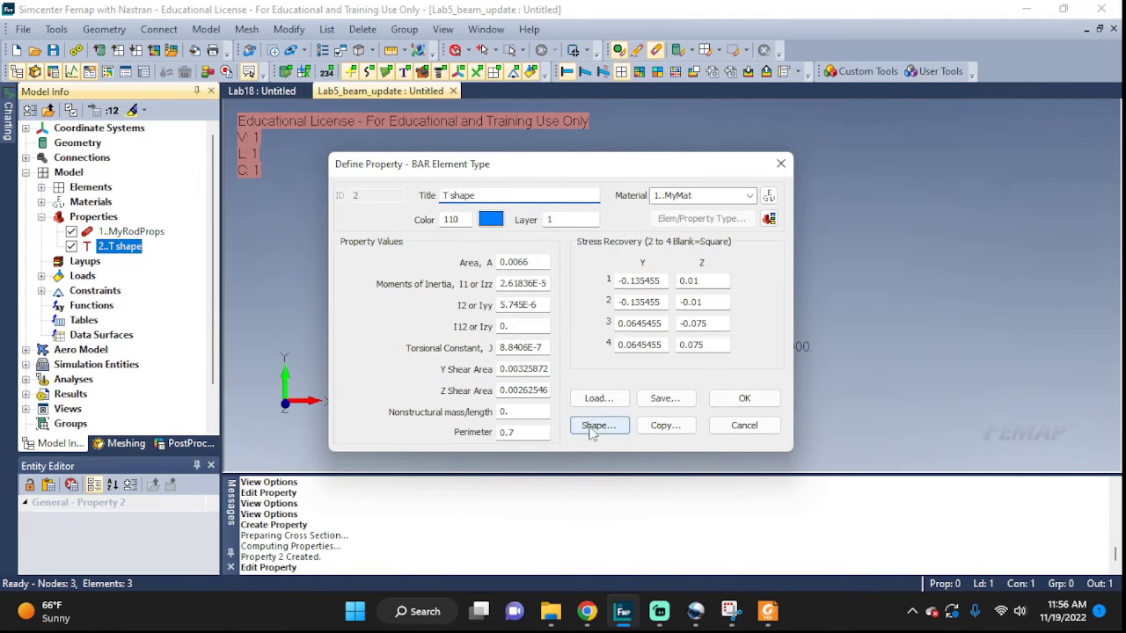
left_click(787, 502)
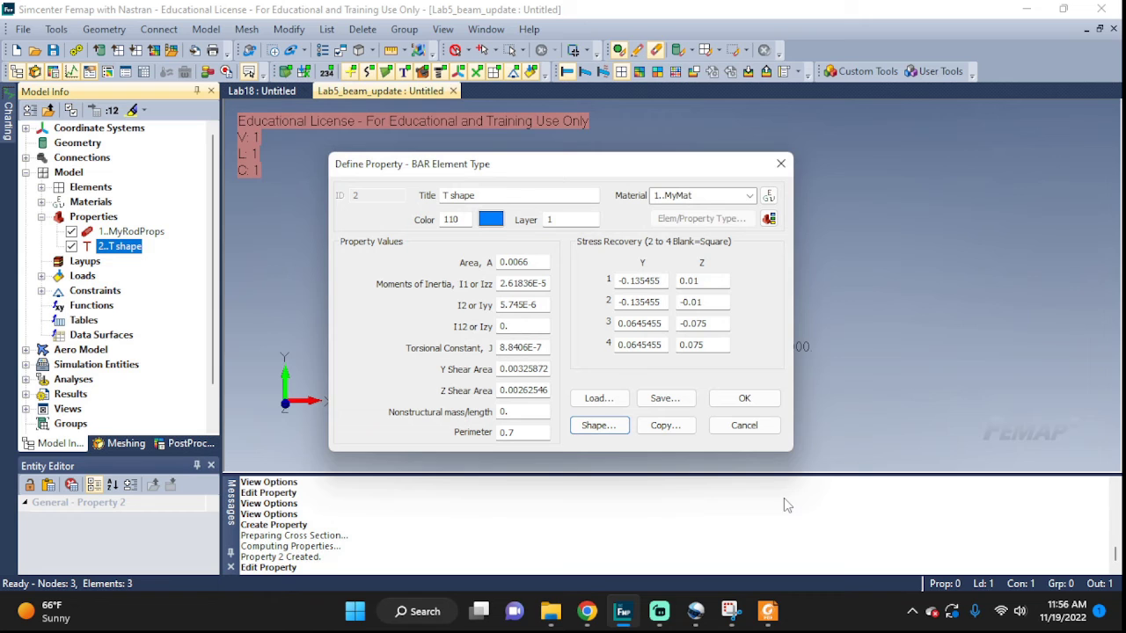
left_click(745, 425)
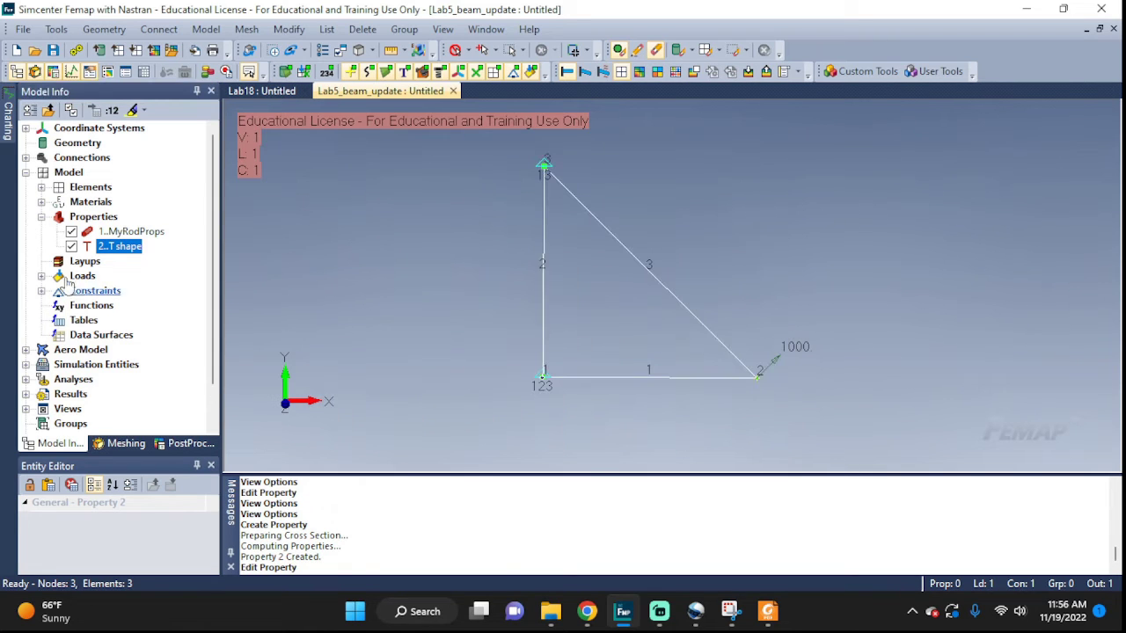
scroll(689, 237, "down", 1)
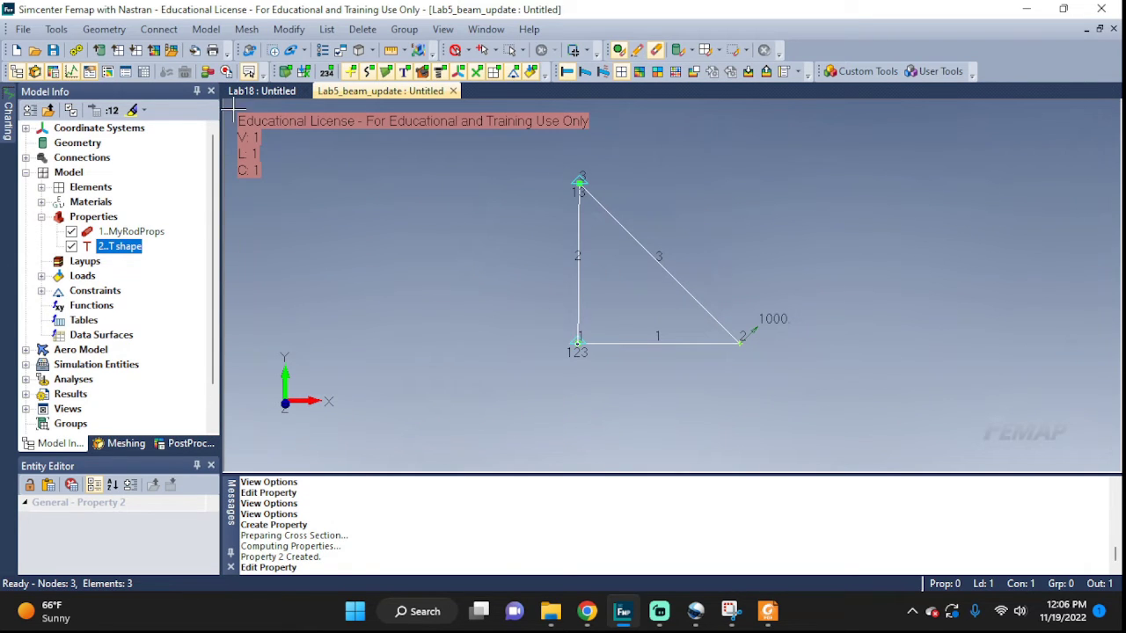
- Update all three truss elements to property 2 'T shape', orienting them by vector
left_click(214, 32)
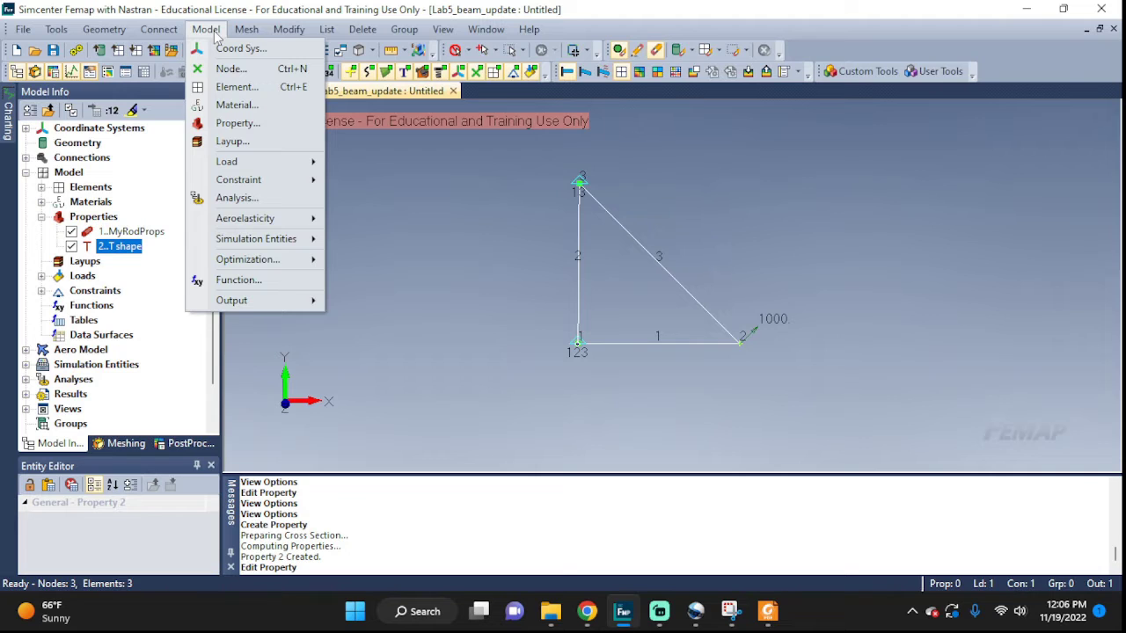
mouse_move(290, 32)
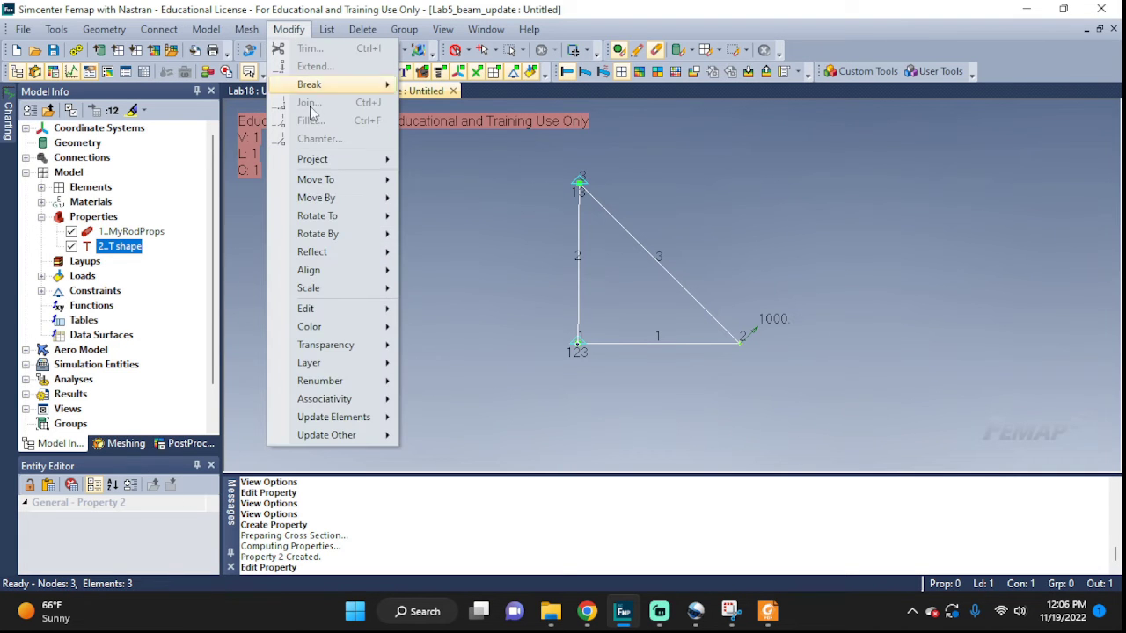
mouse_move(326, 419)
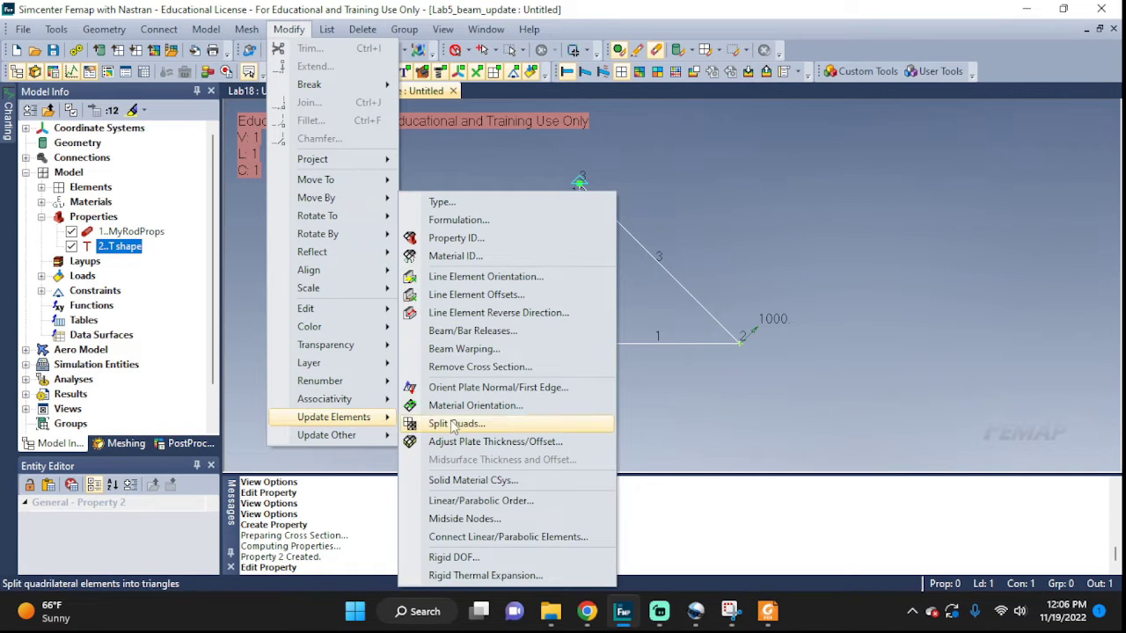
left_click(469, 207)
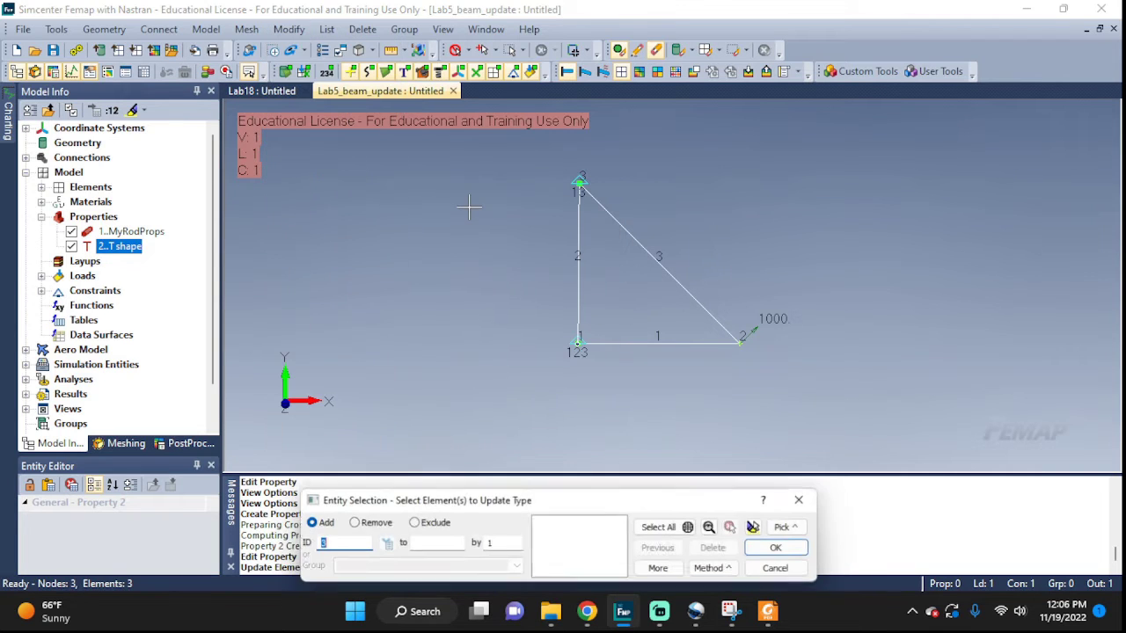
left_click(685, 527)
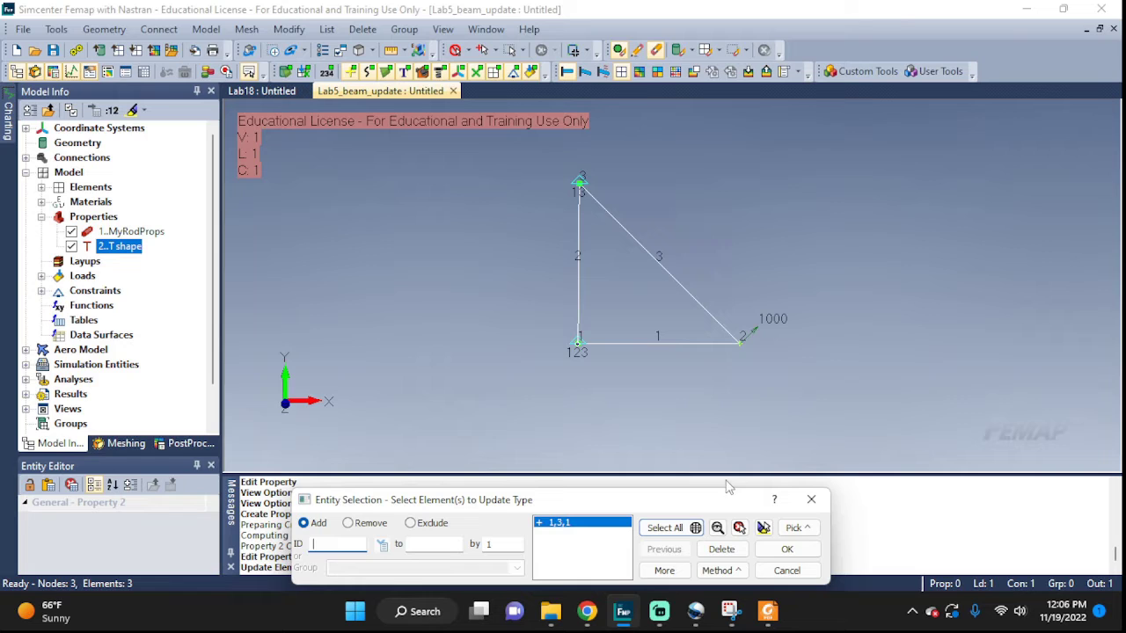
left_click(787, 549)
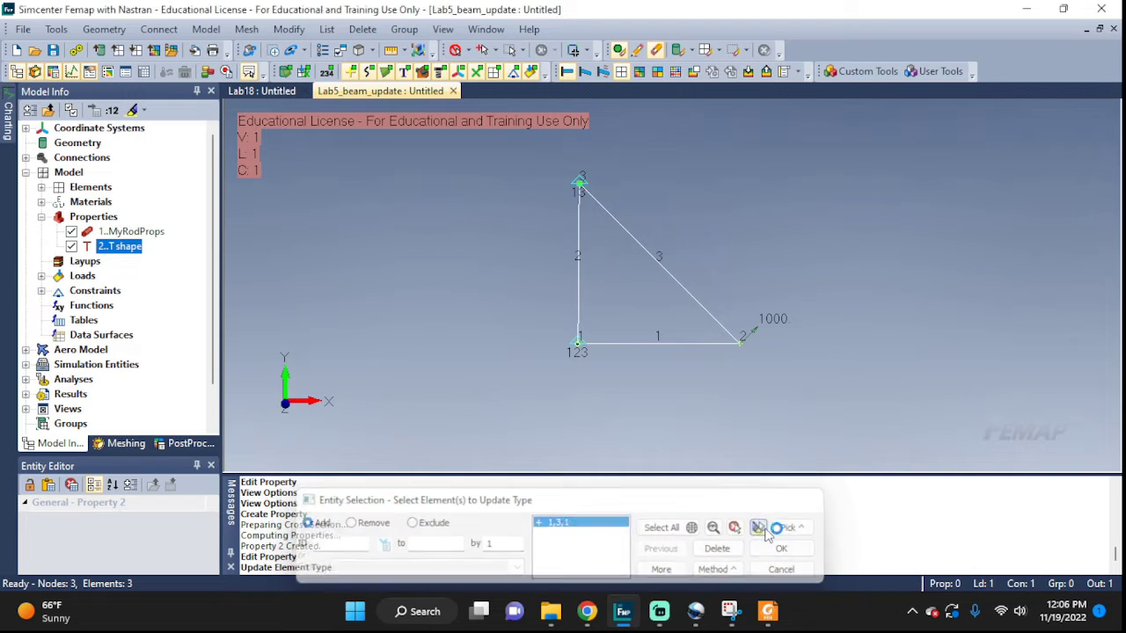
left_click(775, 553)
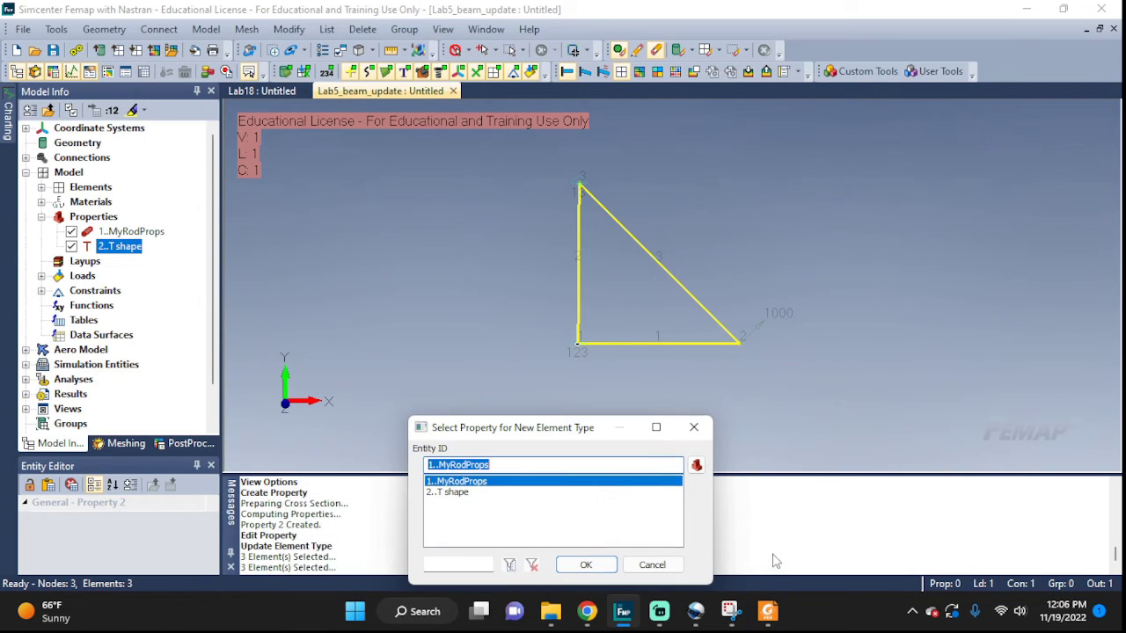
left_click(450, 493)
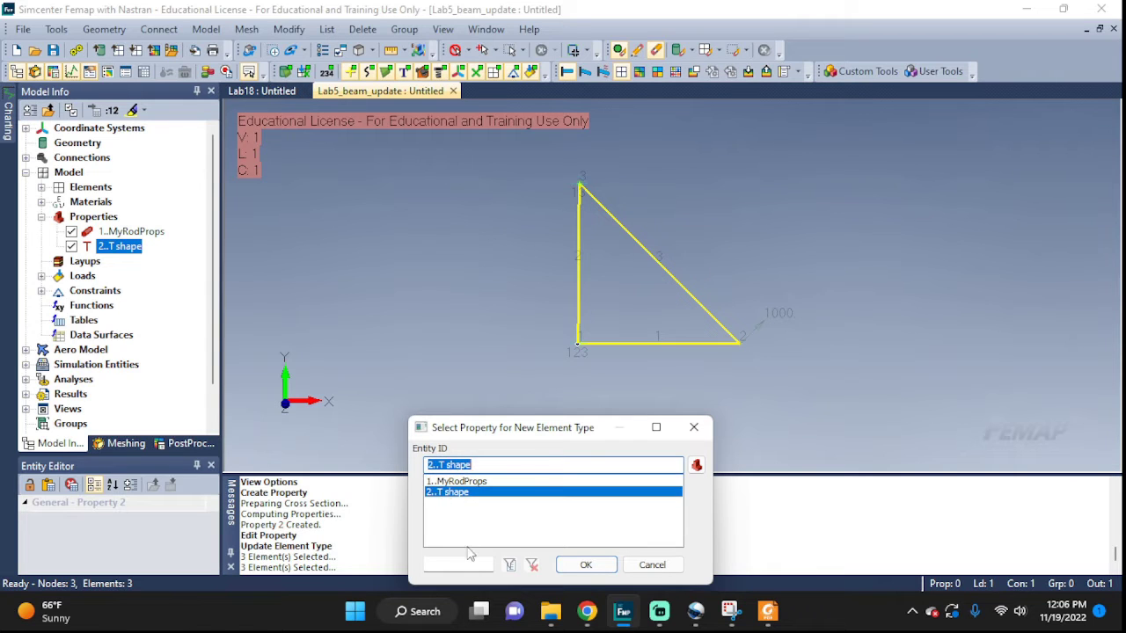
left_click(587, 564)
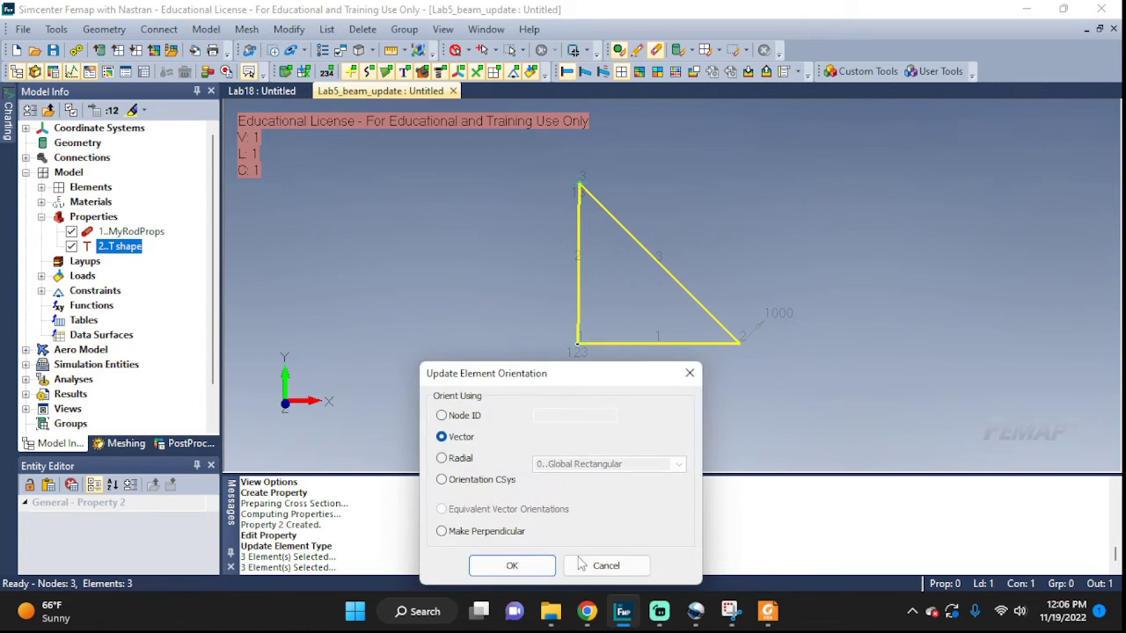
left_click(542, 565)
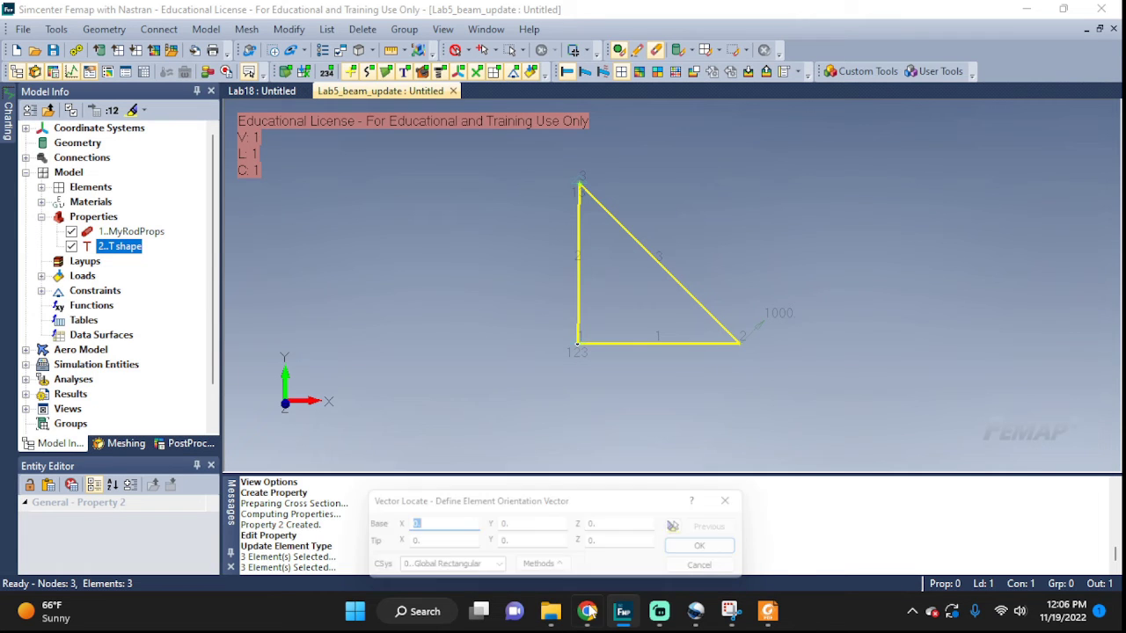
left_click_drag(449, 507, 367, 419)
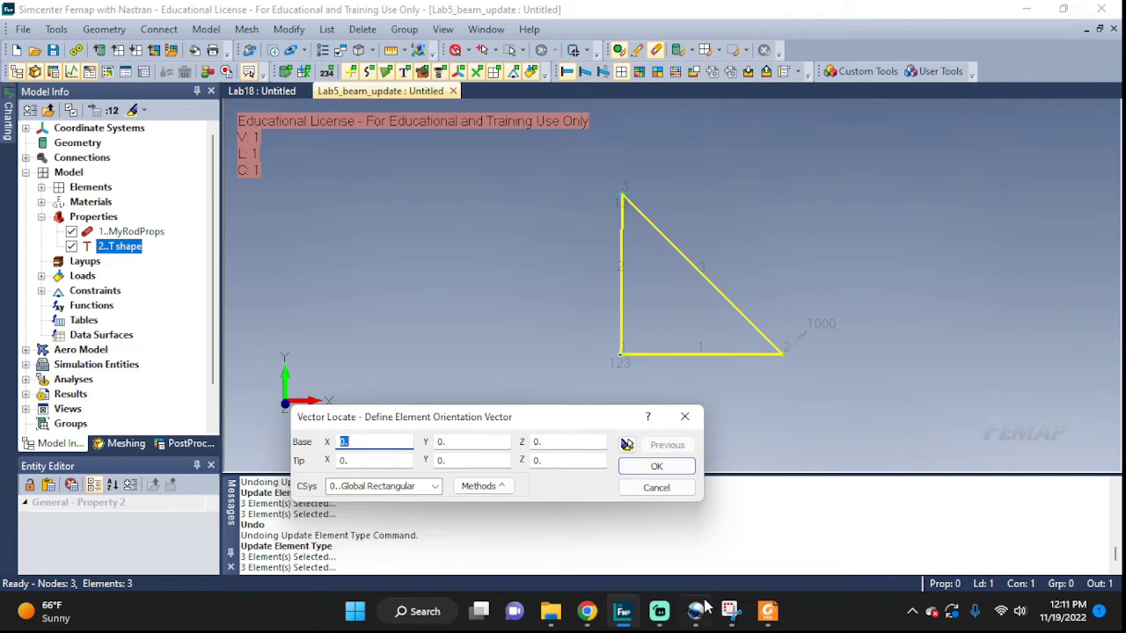
left_click(731, 611)
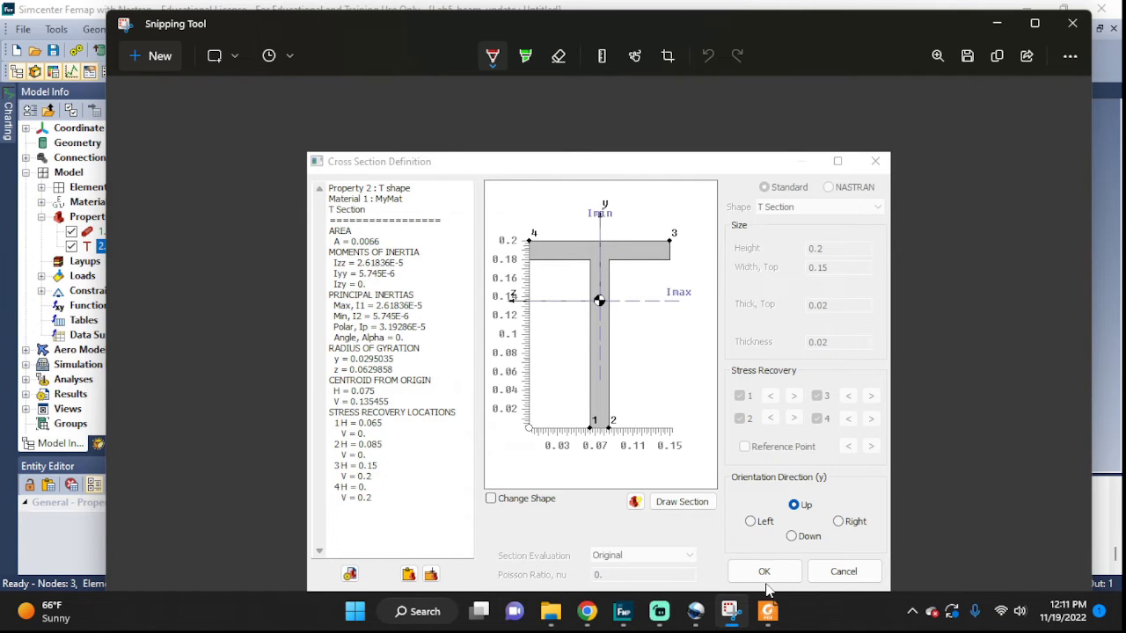
left_click(997, 23)
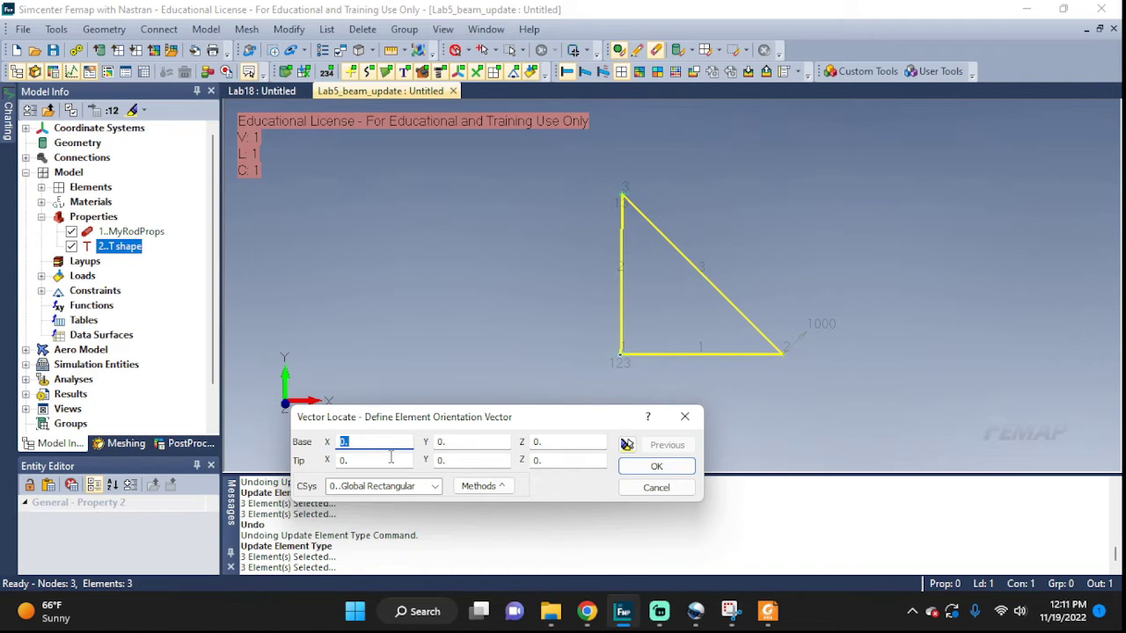
- Set the orientation vector tip to Y=1 and show elements with T cross-sections and orientation
left_click(454, 459)
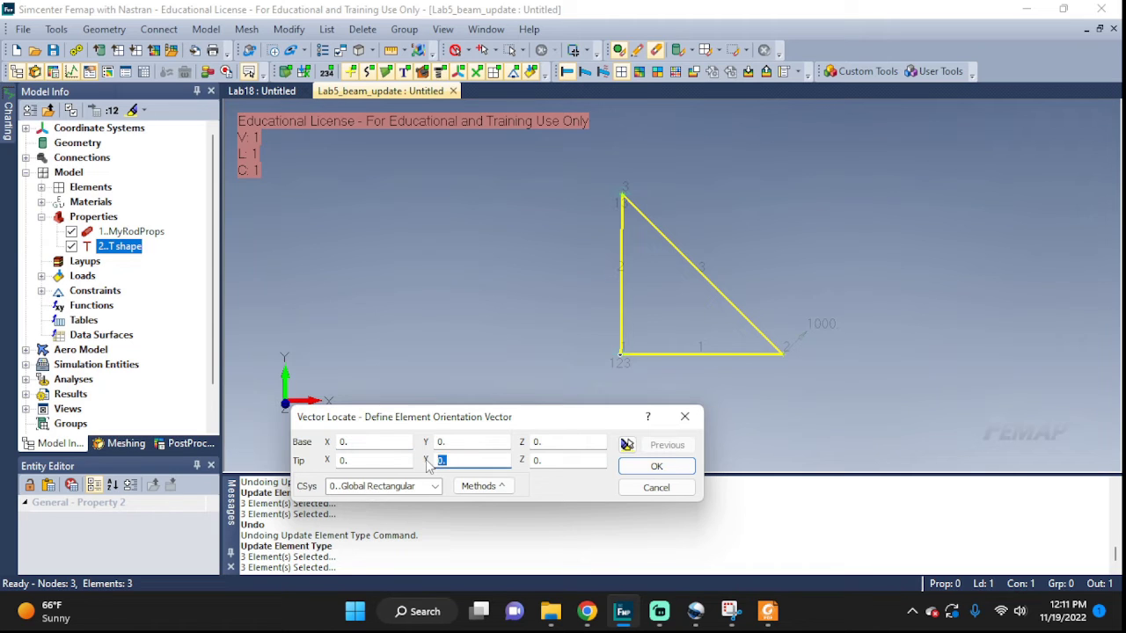
left_click(649, 466)
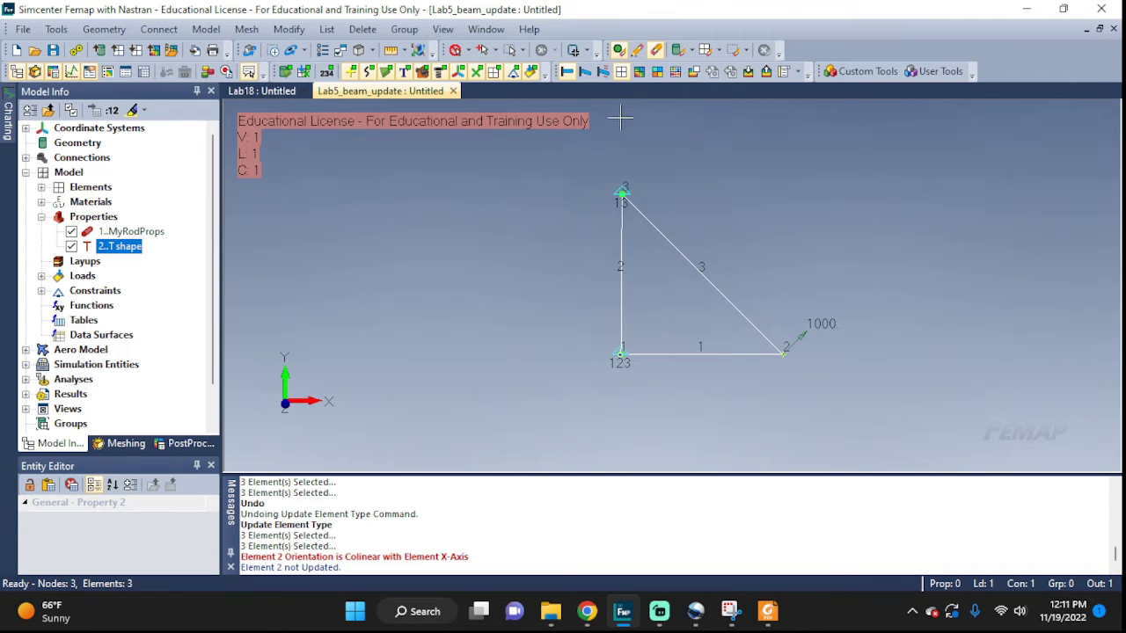
key("F6")
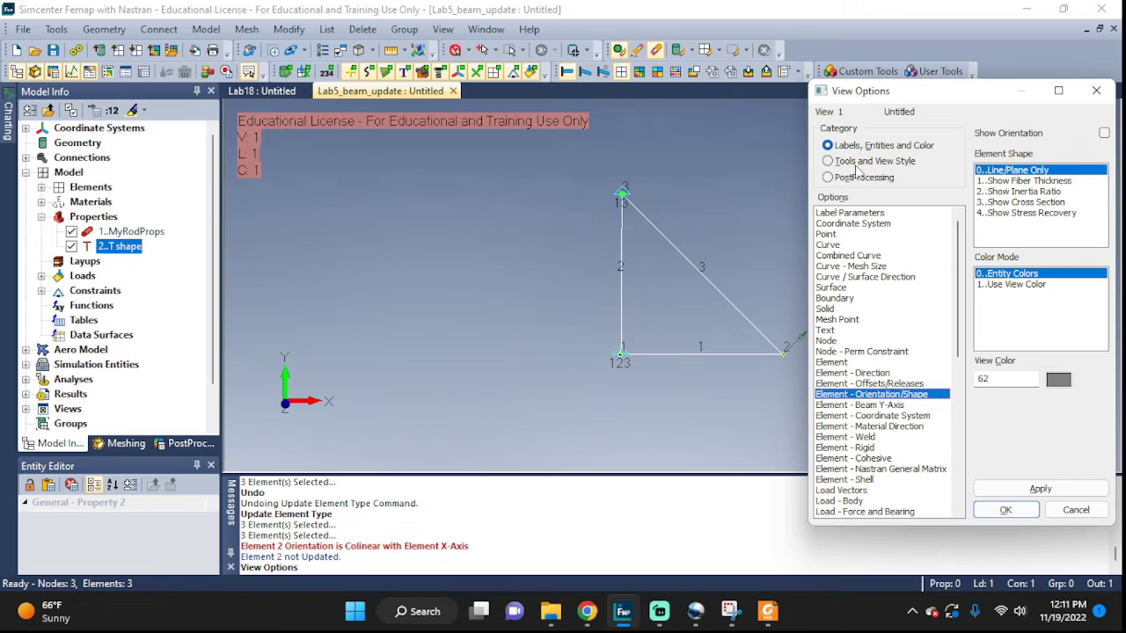
left_click(1035, 202)
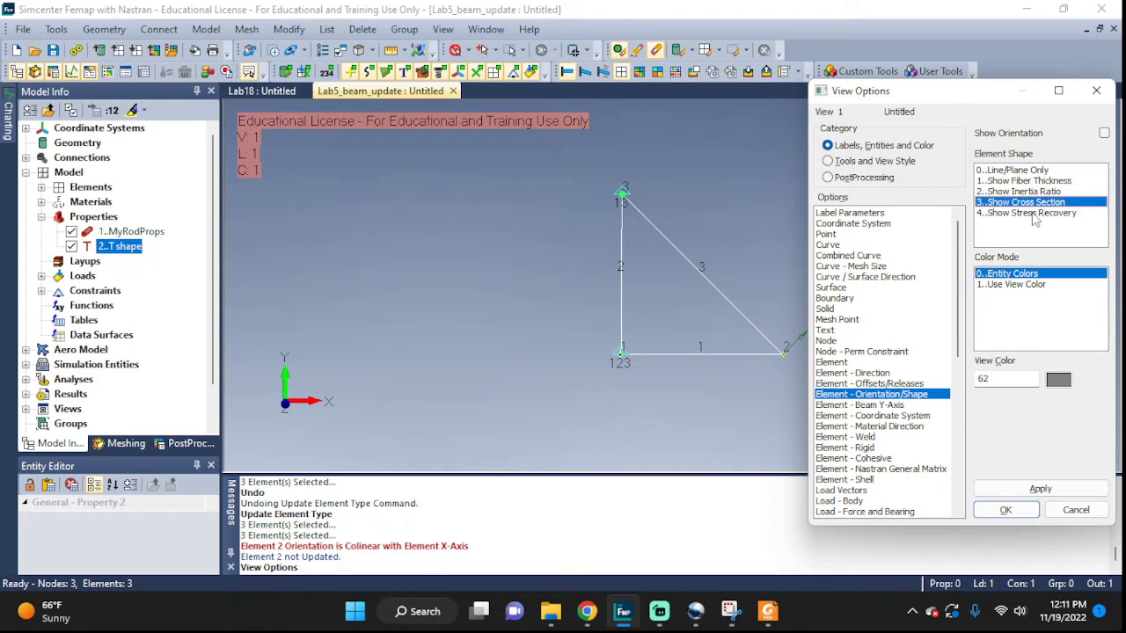
left_click(1105, 133)
left_click(1040, 489)
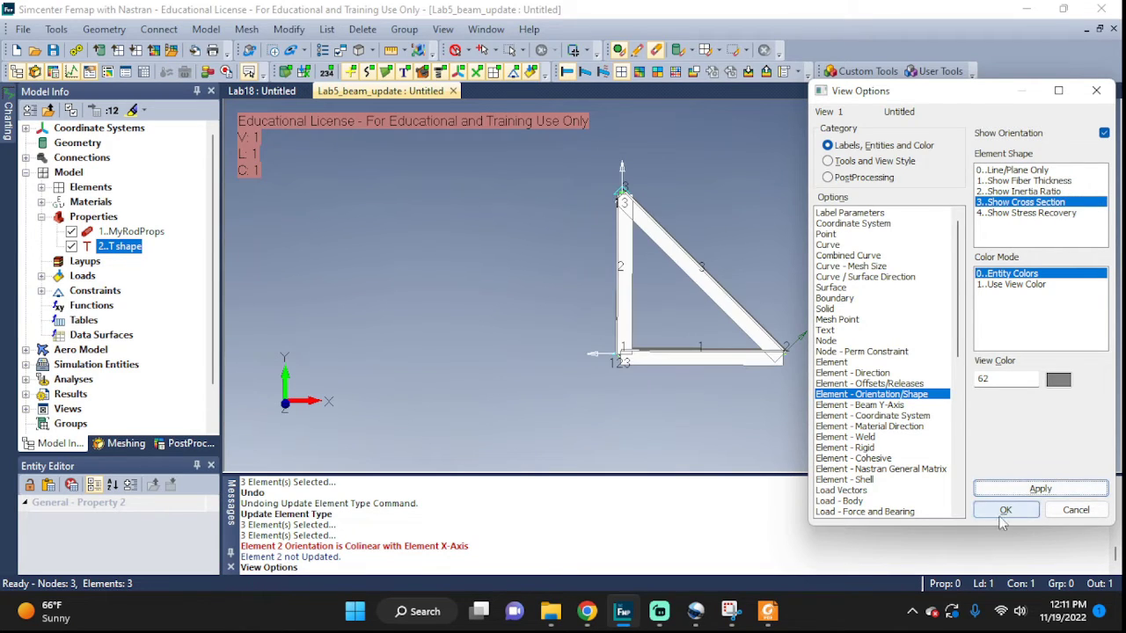
left_click(1004, 510)
scroll(633, 390, "up", 5)
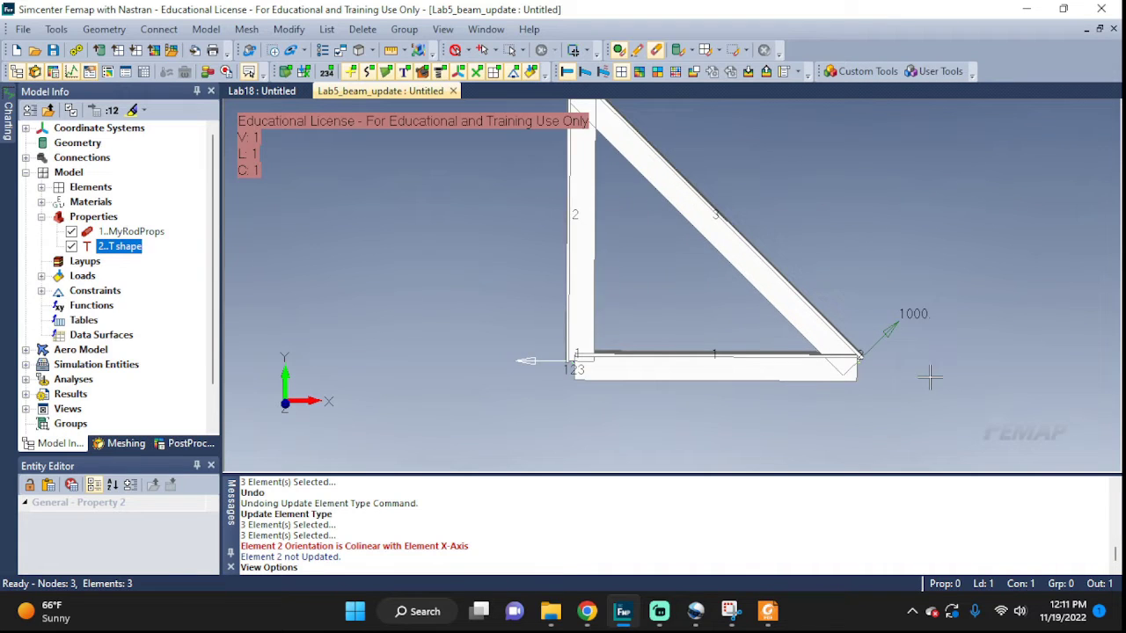
scroll(931, 378, "down", 2)
middle_click_drag(977, 396, 742, 413)
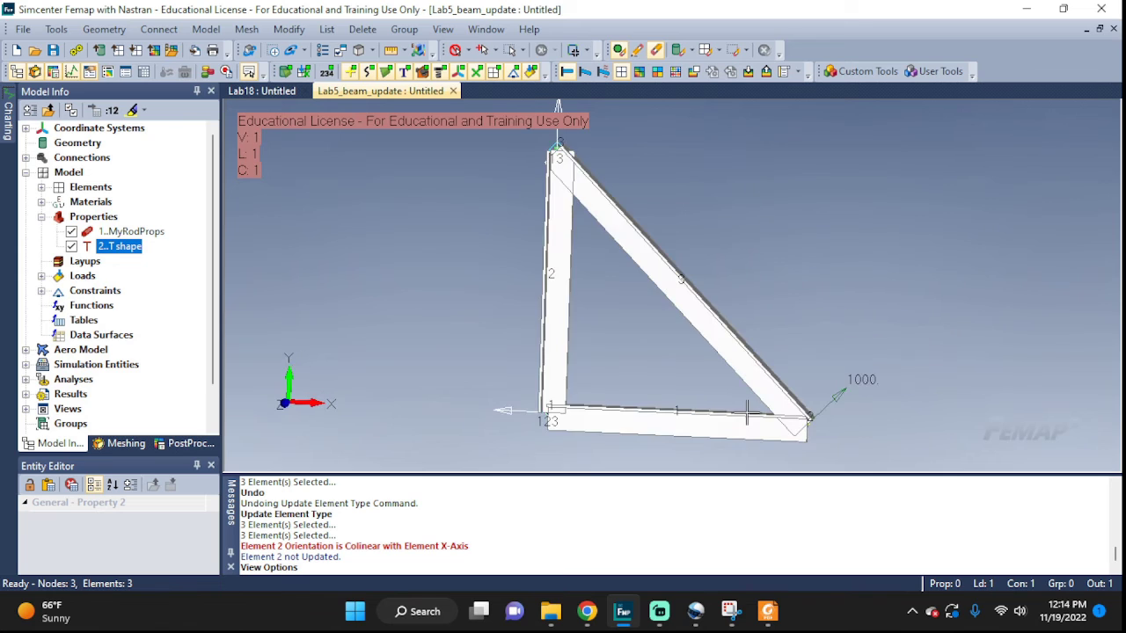
scroll(747, 413, "up", 2)
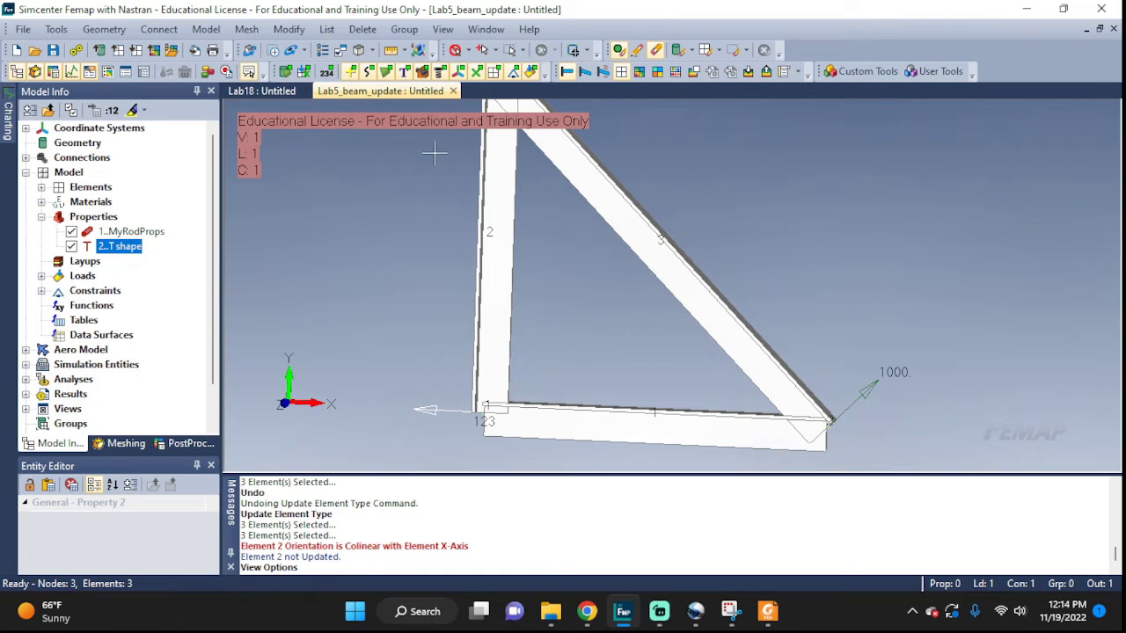
- Reorient element 1 with a vector tip of Y=1 and regenerate the display
left_click(289, 29)
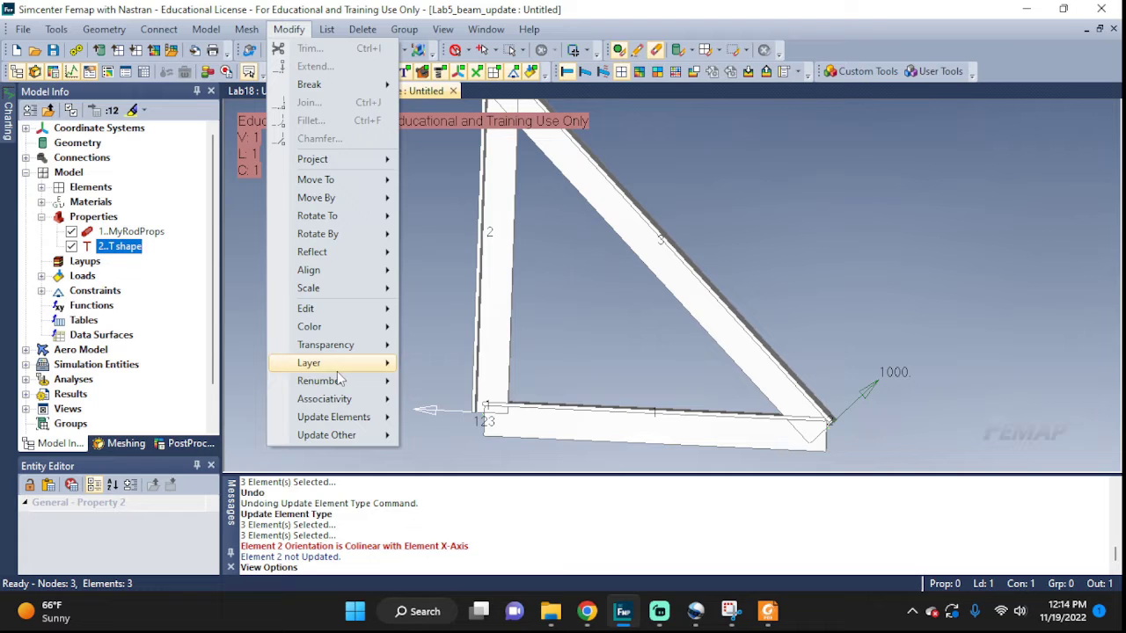
mouse_move(350, 419)
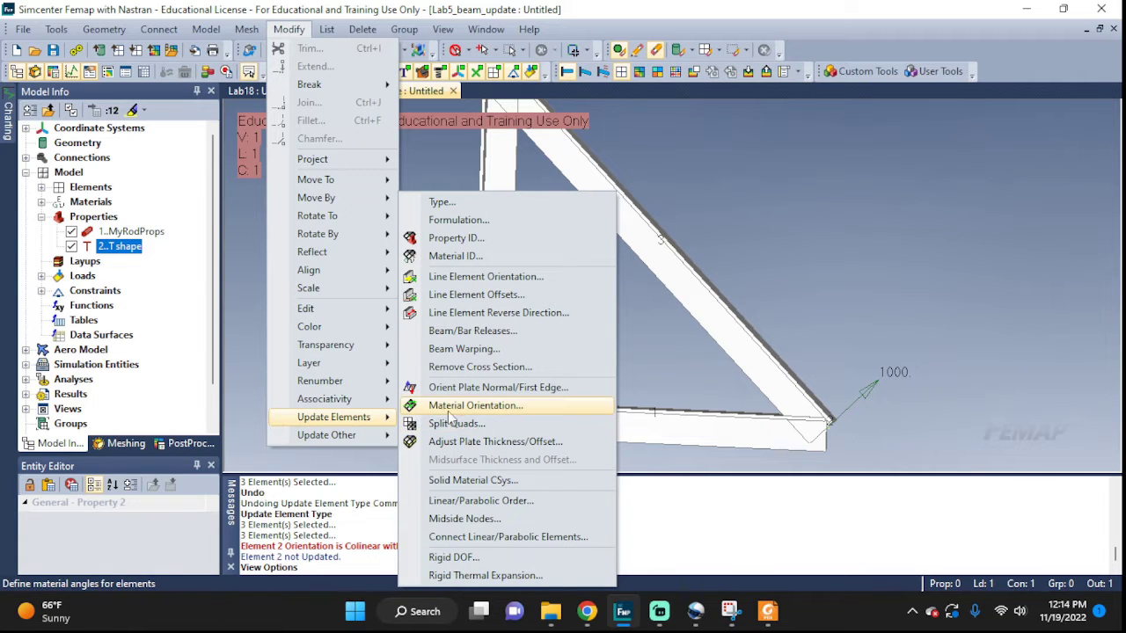
left_click(473, 278)
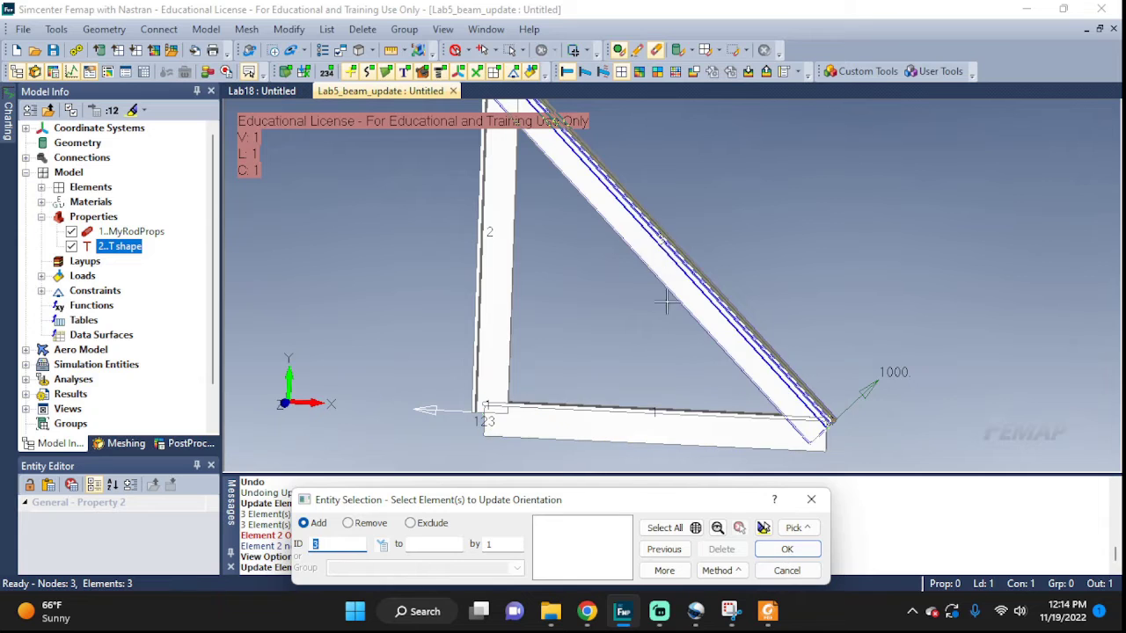
left_click(591, 420)
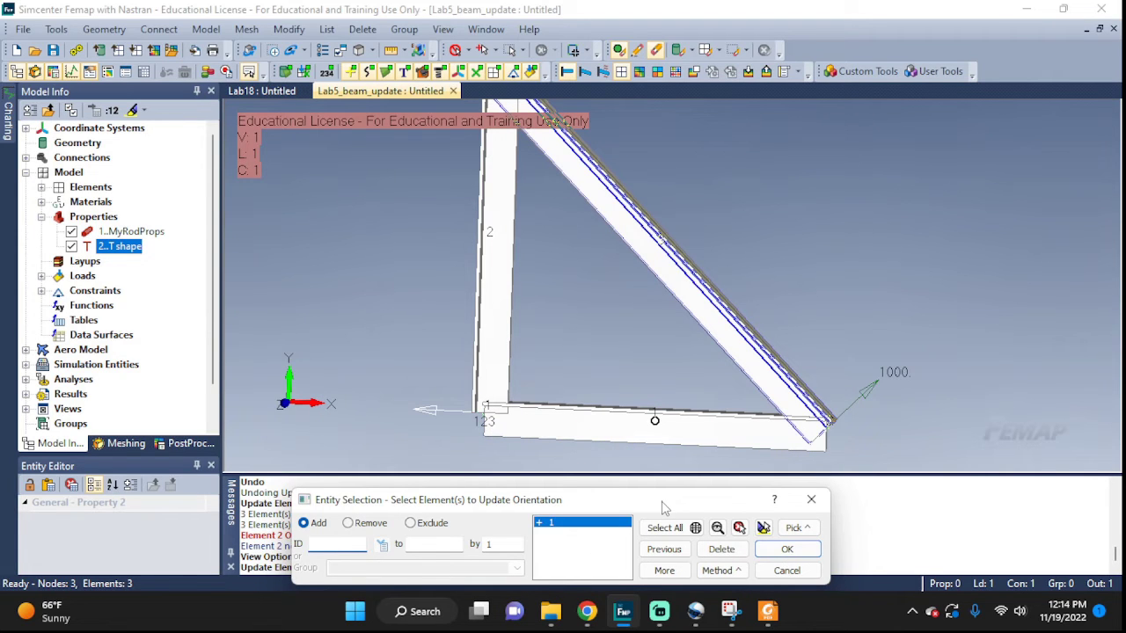
left_click(788, 549)
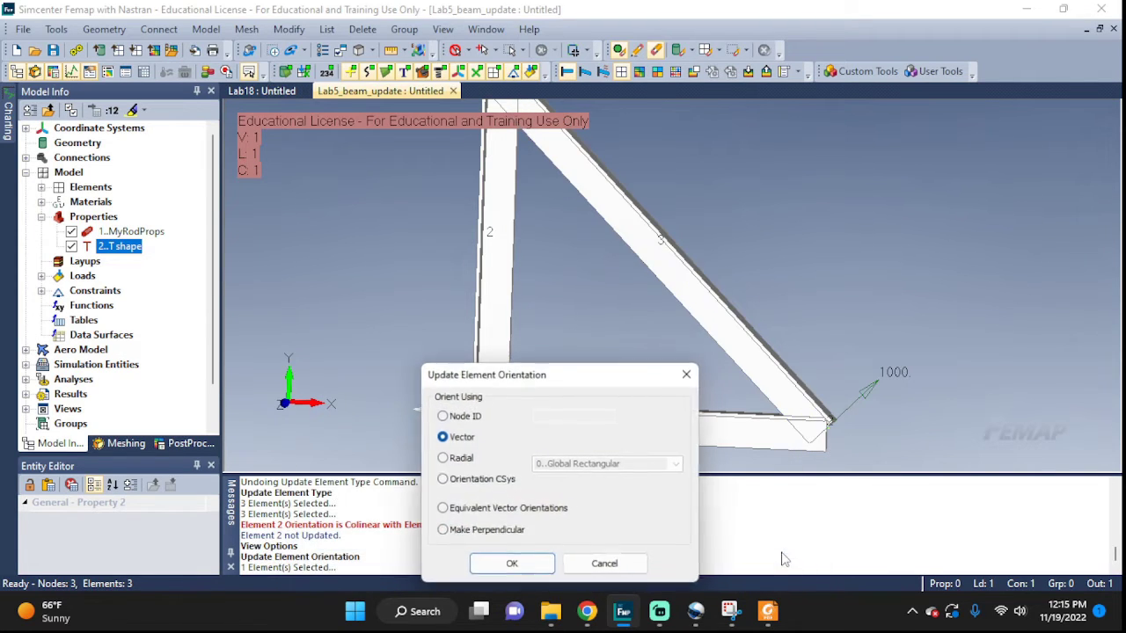
left_click(512, 566)
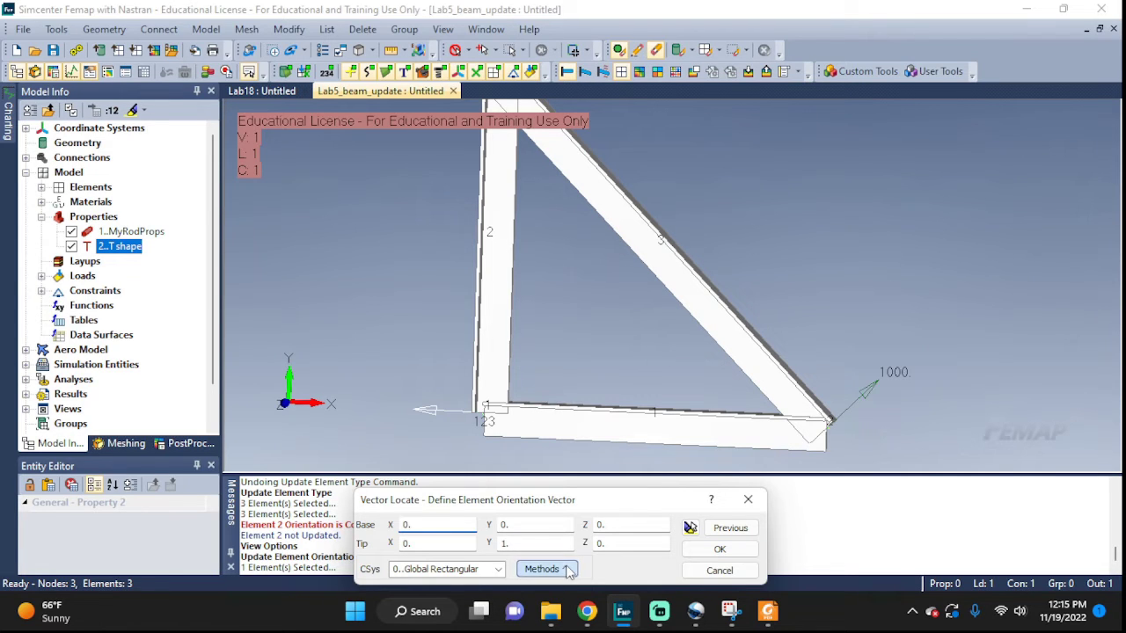
left_click(546, 569)
left_click(563, 309)
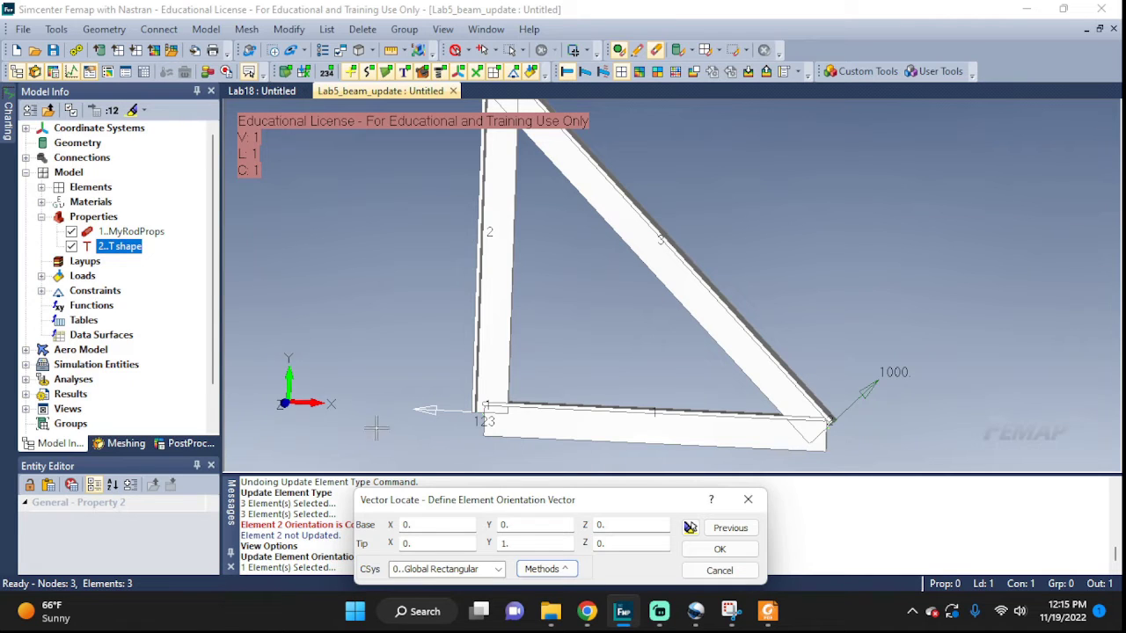
left_click(502, 543)
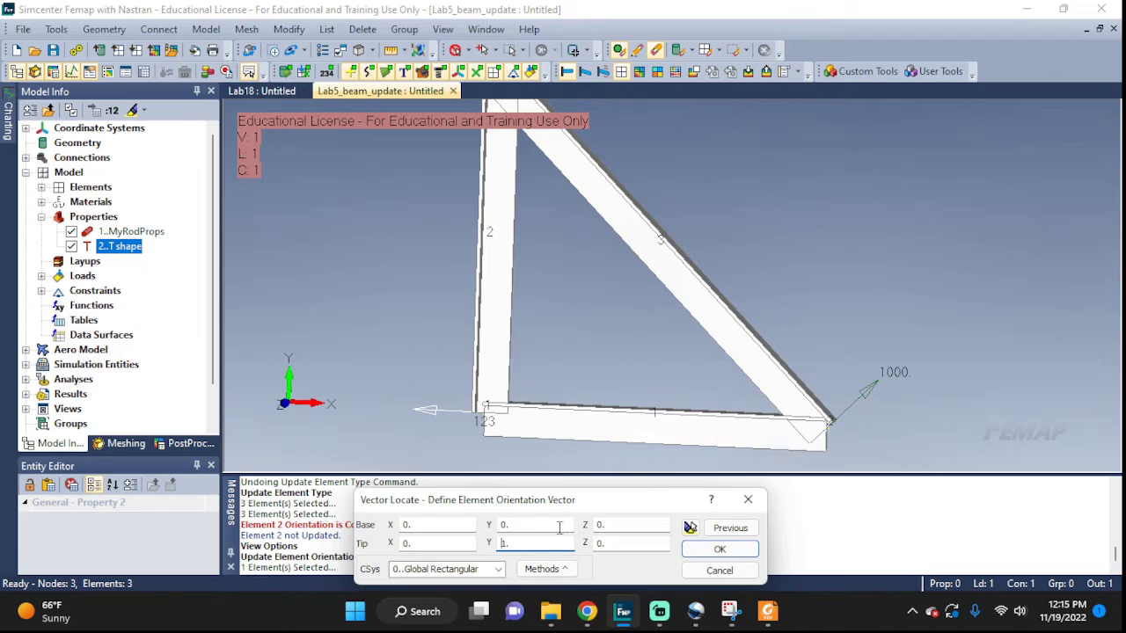
left_click(715, 549)
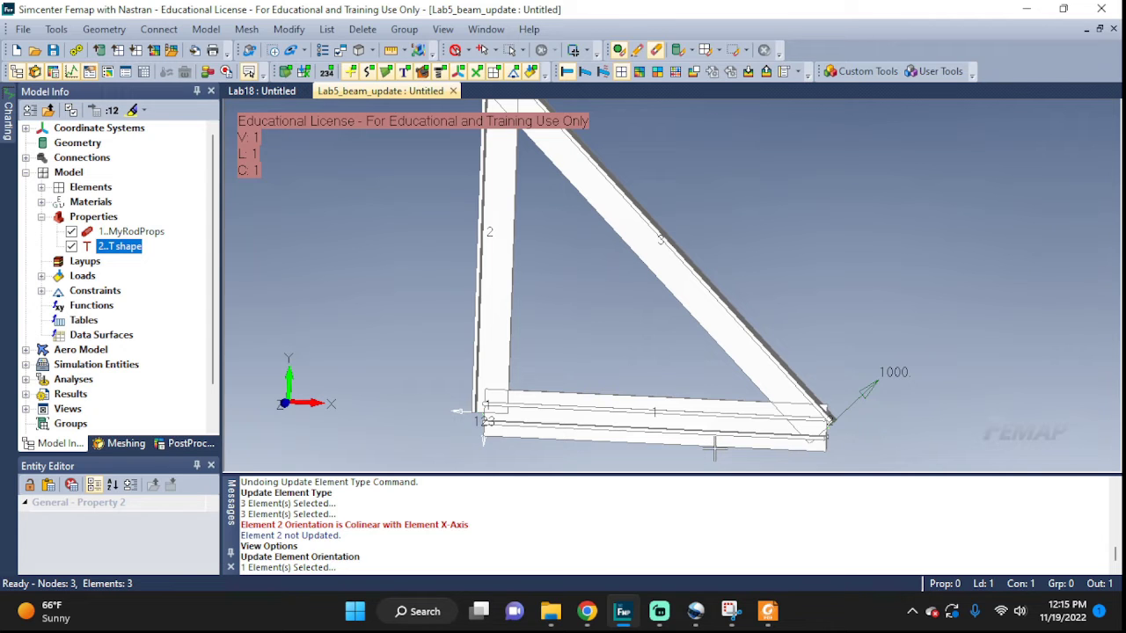
key("ctrl+g")
- Rotate the view to inspect the three T-shape beam members of the truss
middle_click_drag(671, 431, 540, 293)
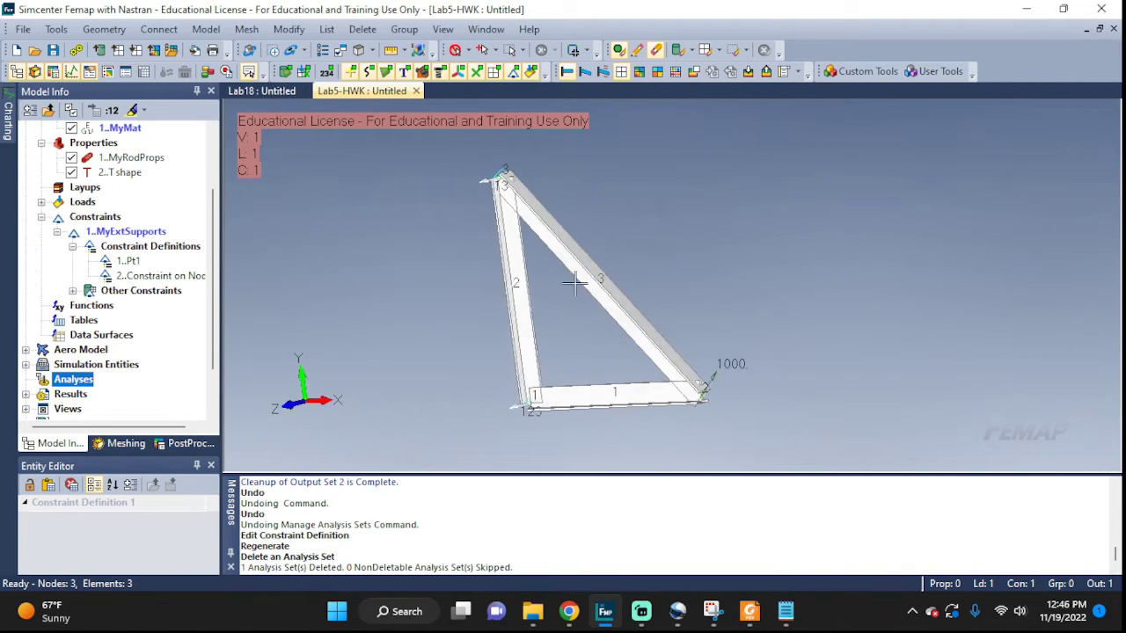
middle_click_drag(575, 281, 621, 288)
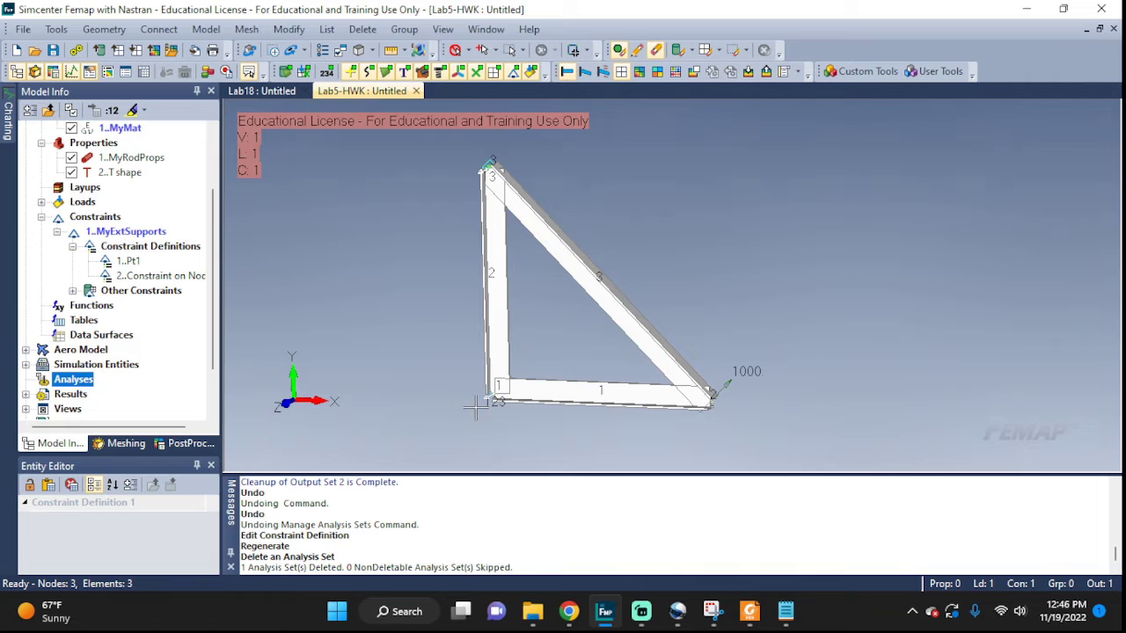
- Edit constraint Pt1 to Fixed, restraining TX, TY, TZ, RX, RY and RZ at node 1
right_click(123, 261)
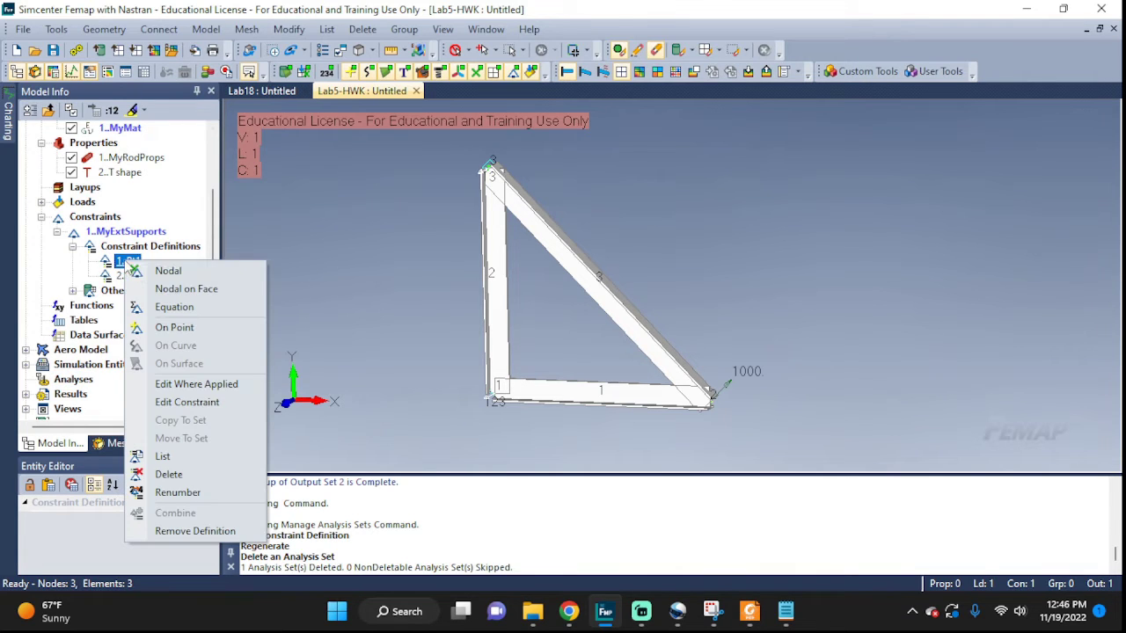
left_click(170, 403)
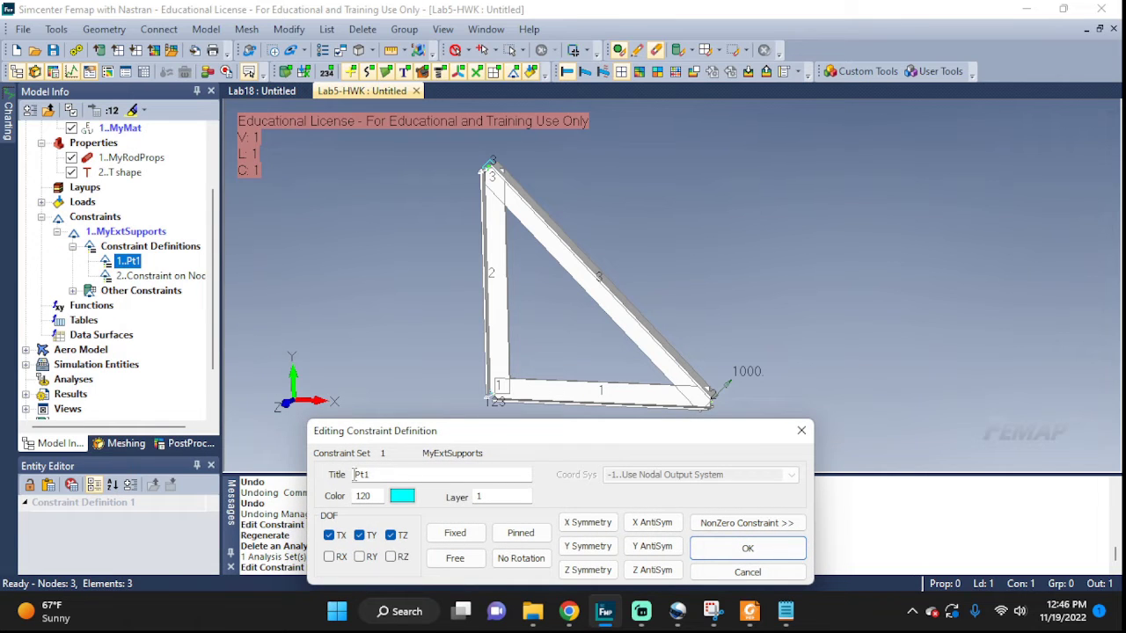
left_click(456, 536)
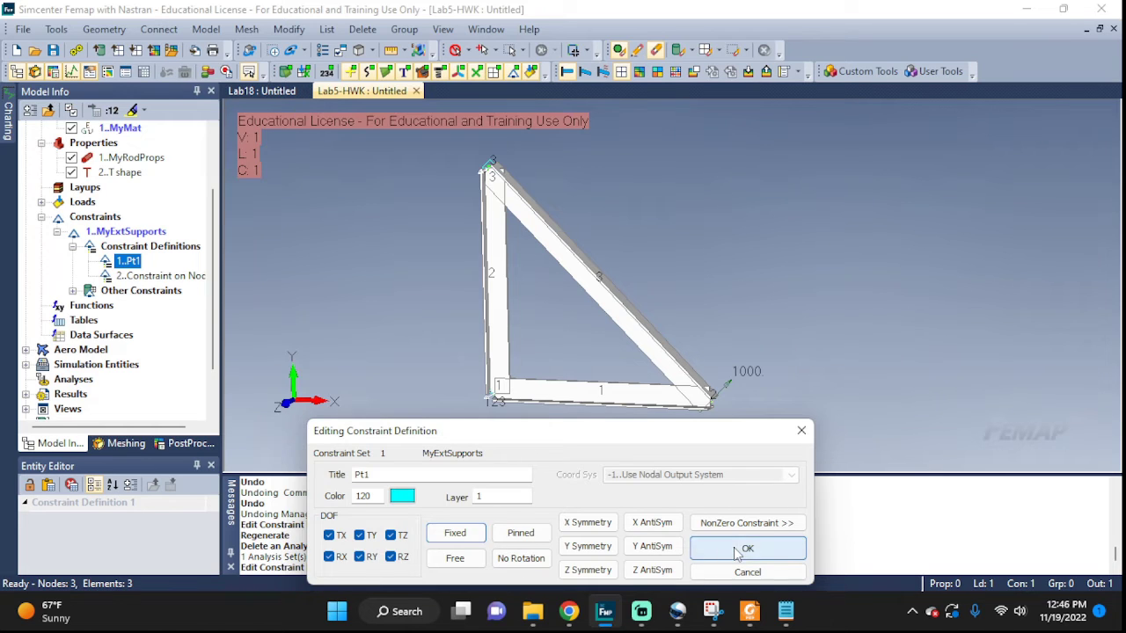
left_click(738, 551)
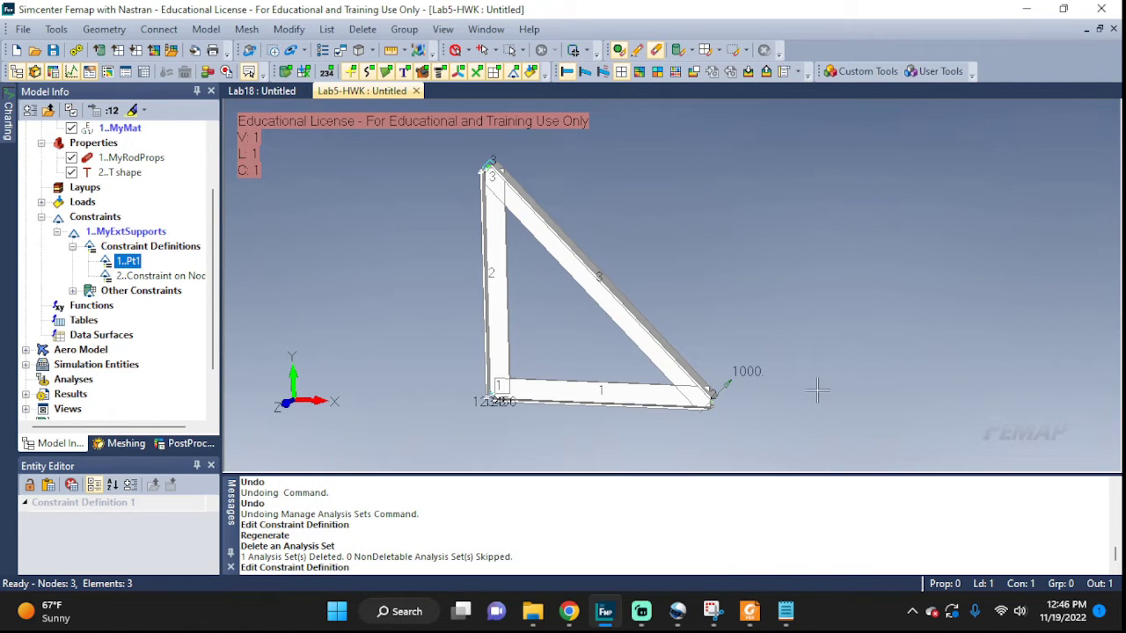
- Create static Simcenter Nastran analysis set 1 and run it until the monitor reports completion
left_click(206, 29)
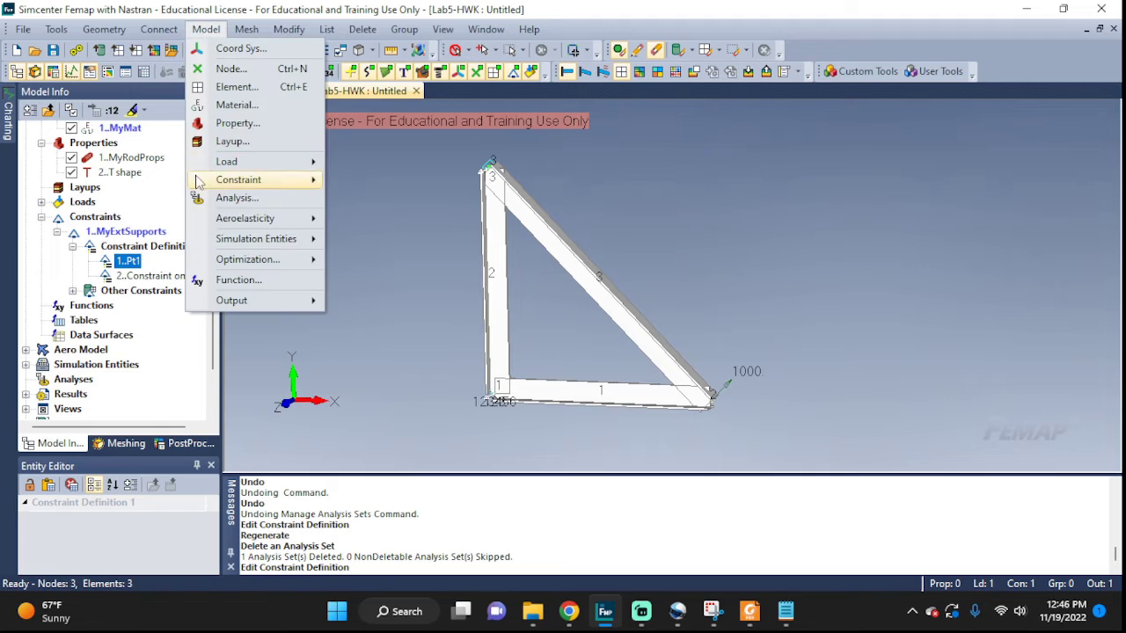
left_click(233, 198)
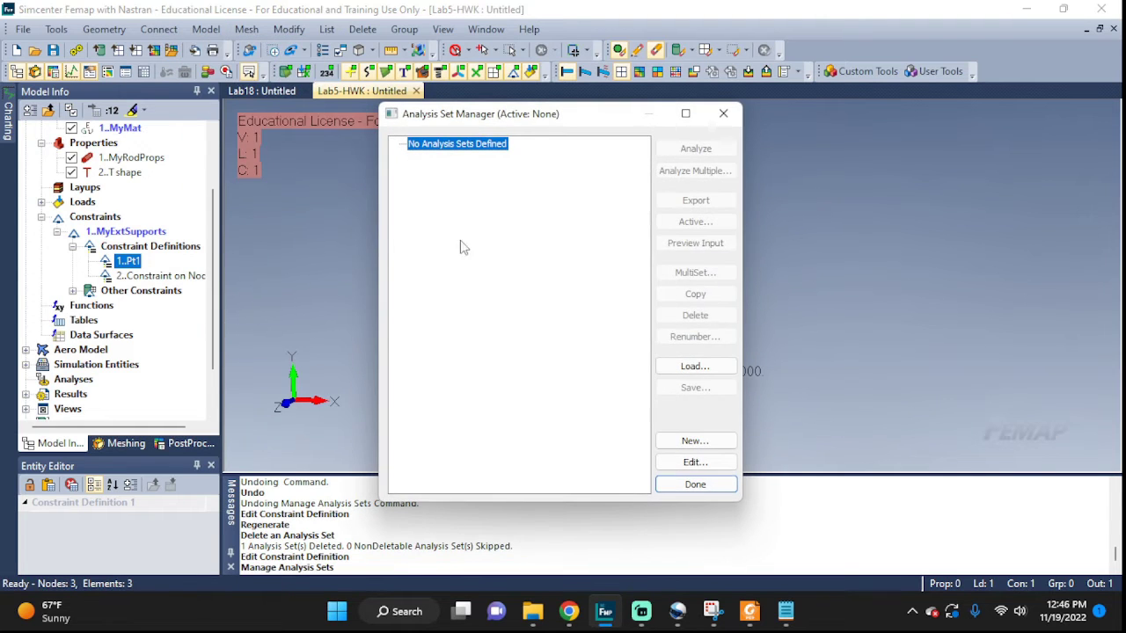
left_click(695, 440)
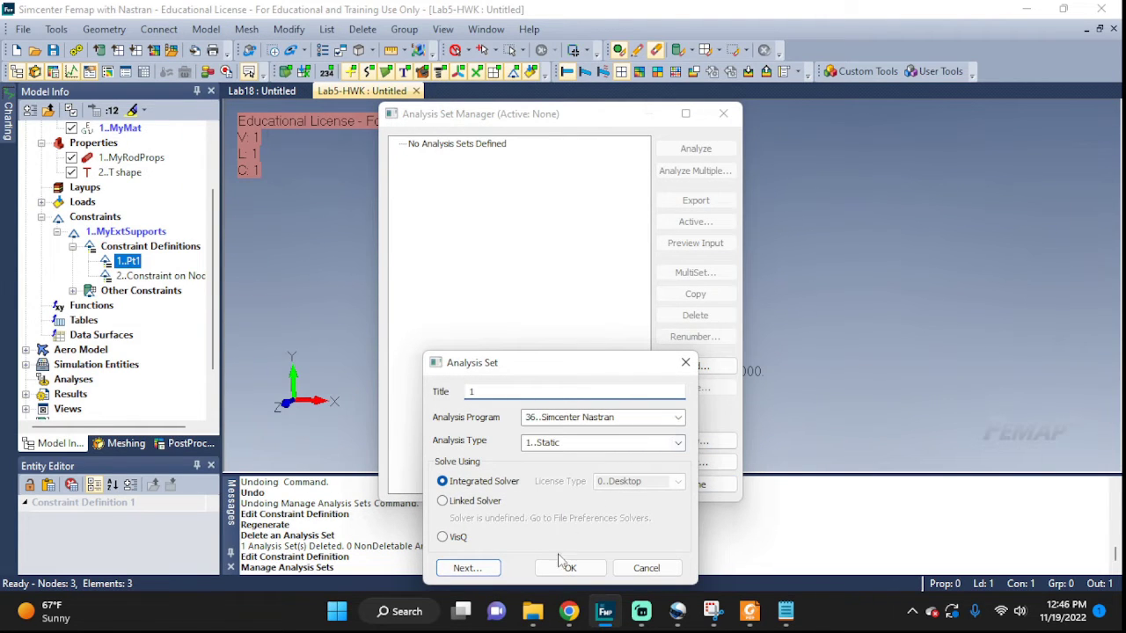
left_click(560, 565)
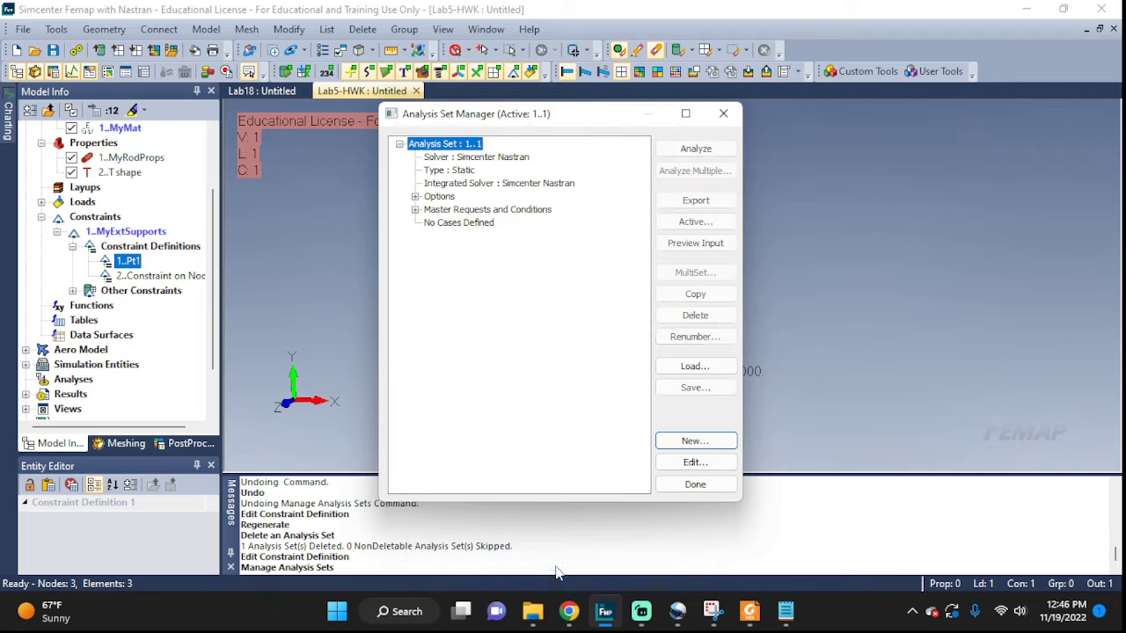
left_click(694, 150)
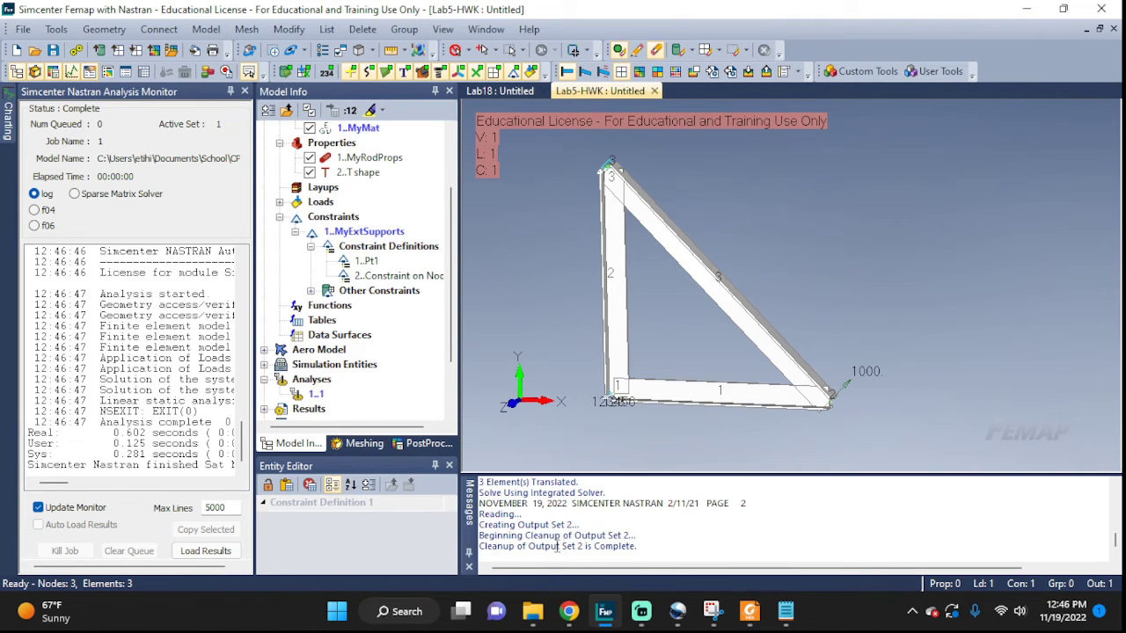
left_click_drag(557, 548, 636, 546)
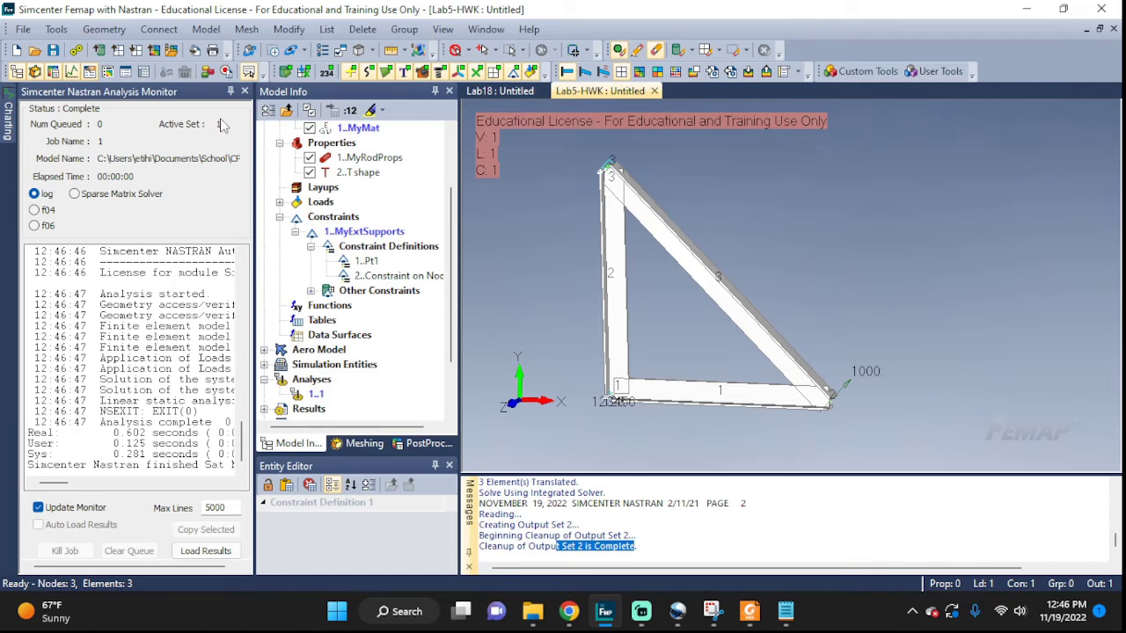
- Close the Analysis Monitor and show Case 1 as a deformed beam diagram contoured by Total Translation
left_click(245, 92)
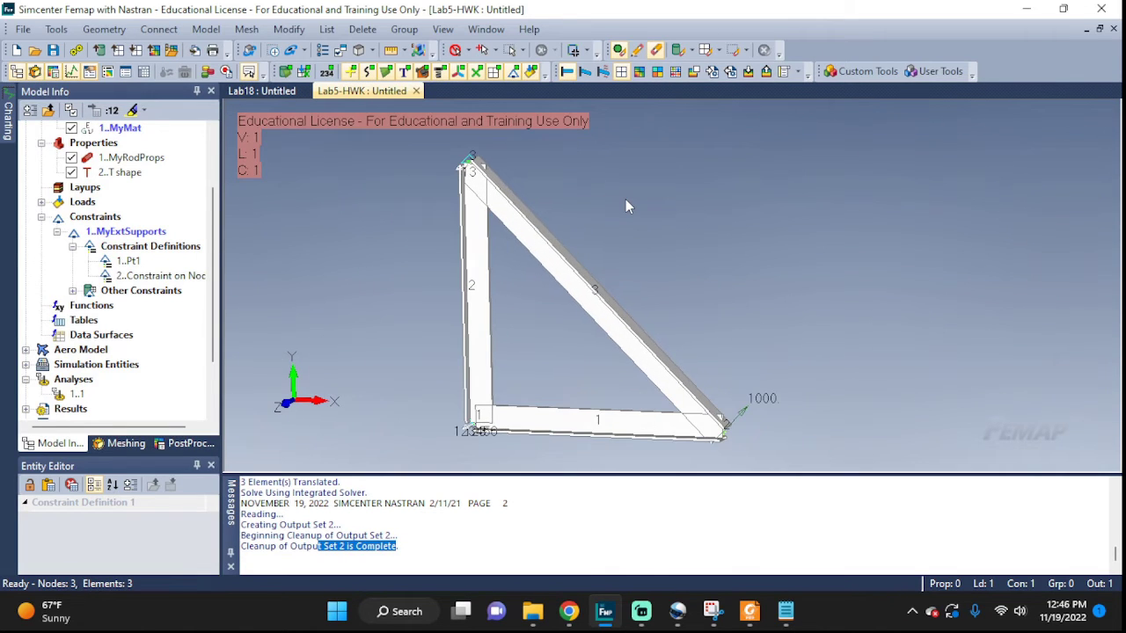
middle_click_drag(704, 251, 674, 237)
left_click(442, 29)
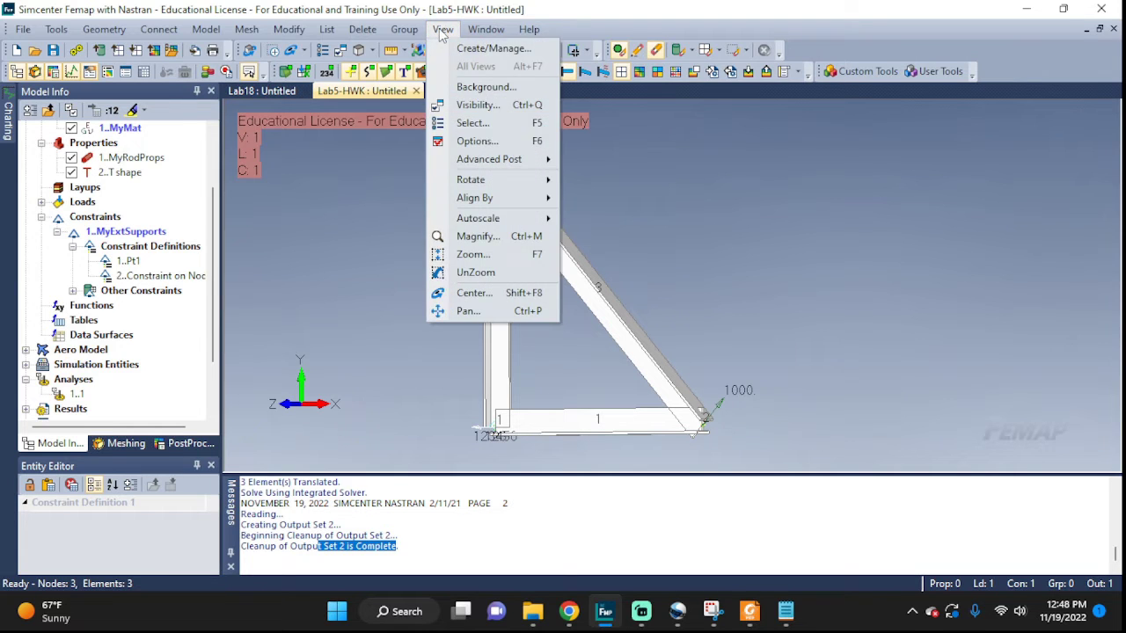
left_click(477, 122)
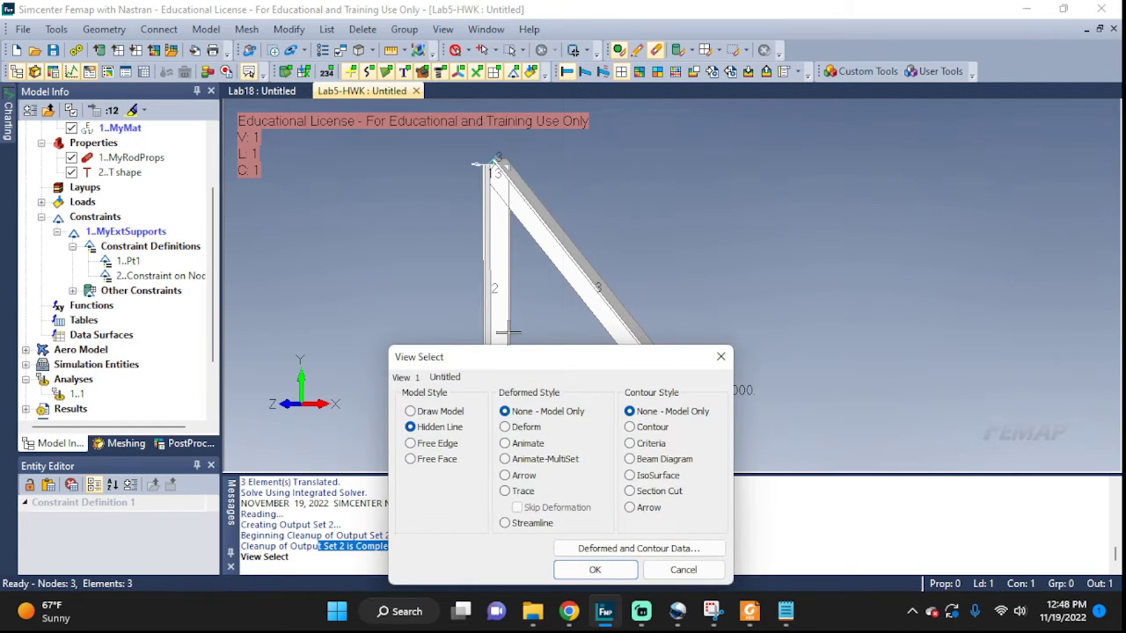
left_click(513, 430)
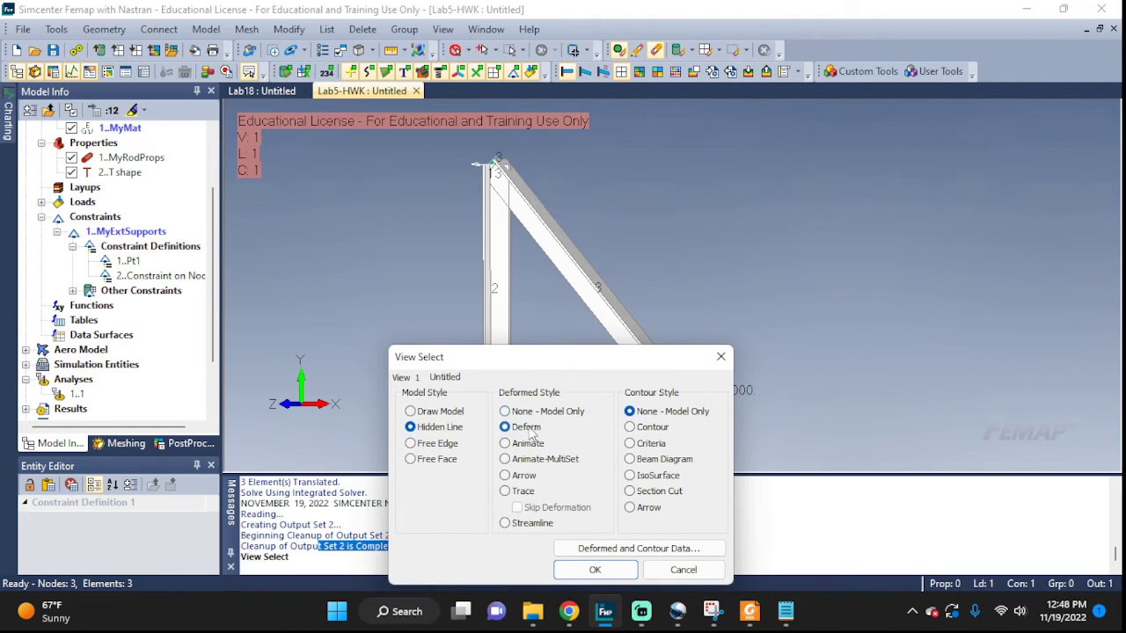
left_click(630, 460)
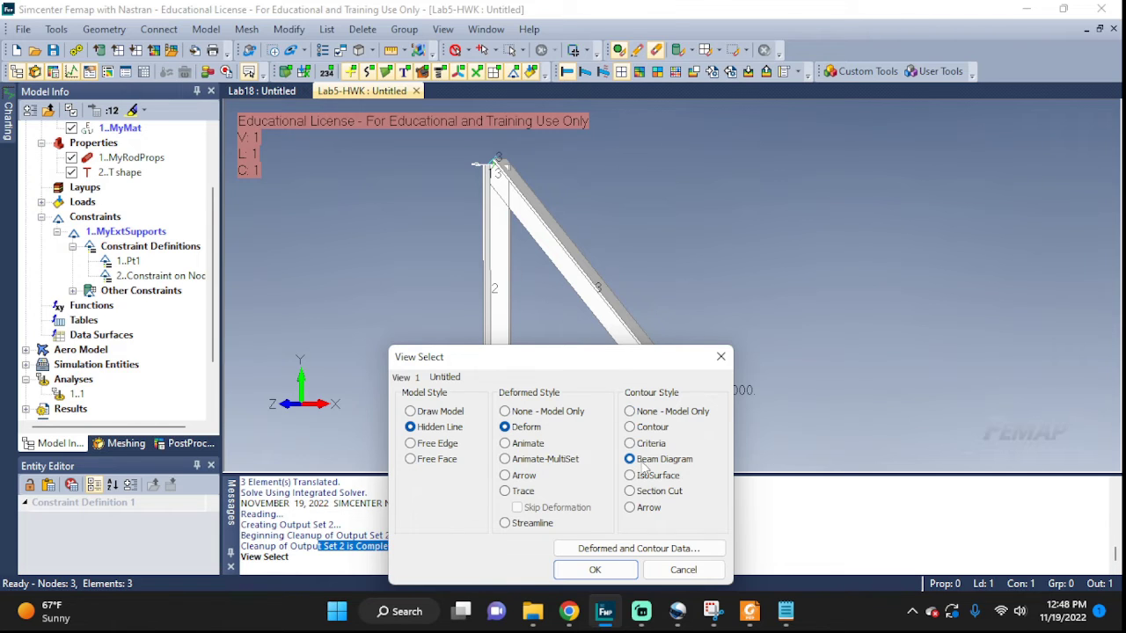
left_click(611, 548)
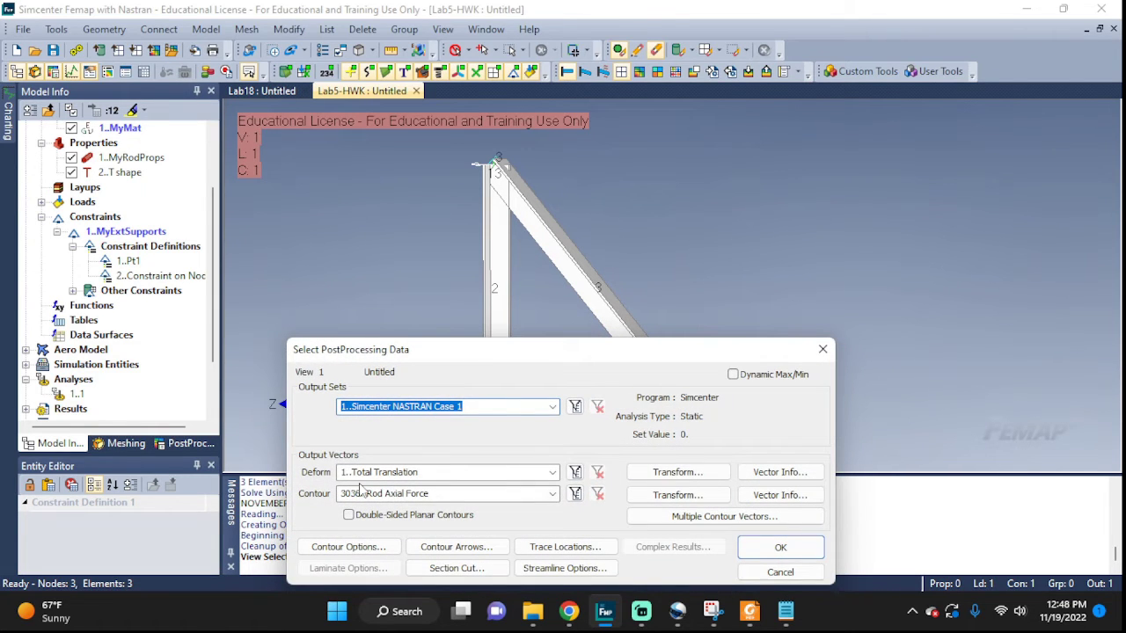
left_click(553, 493)
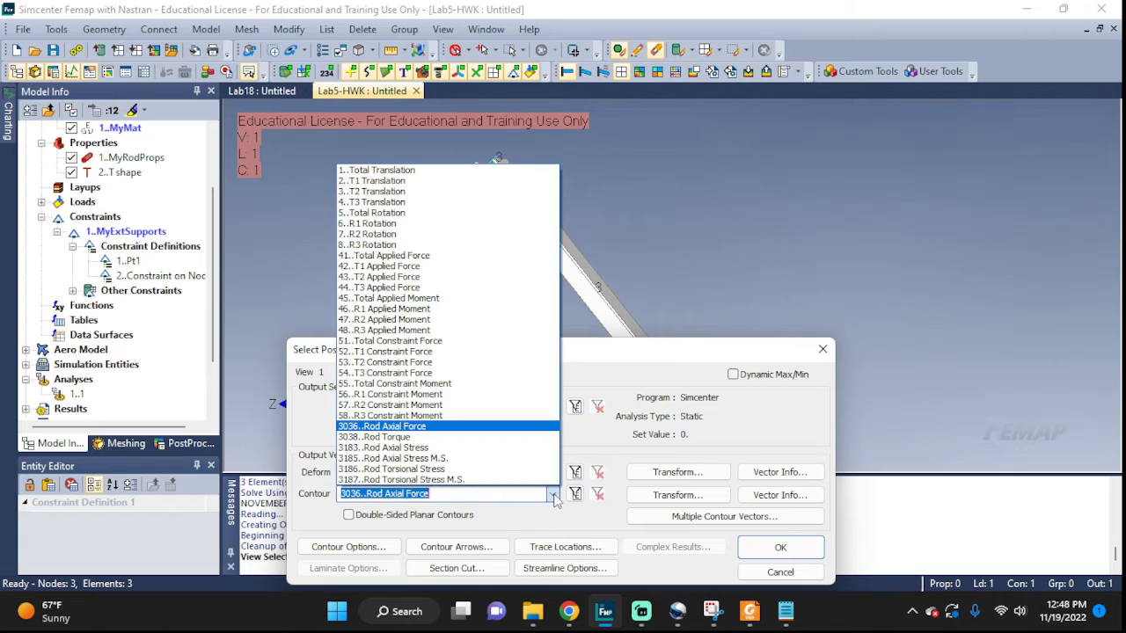
left_click(410, 174)
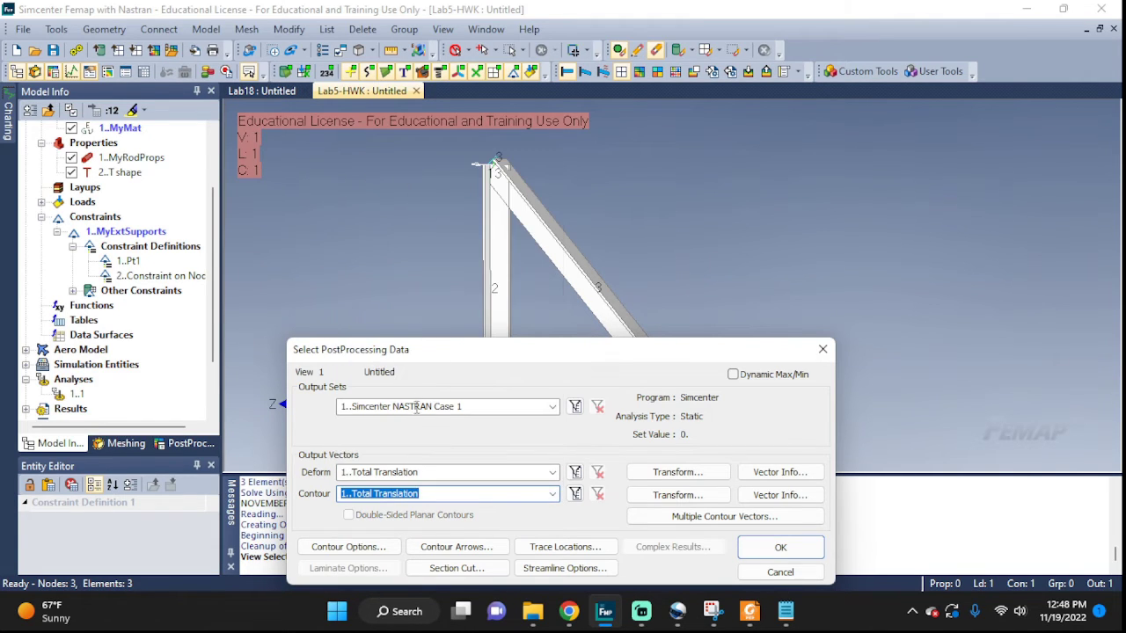
left_click(779, 547)
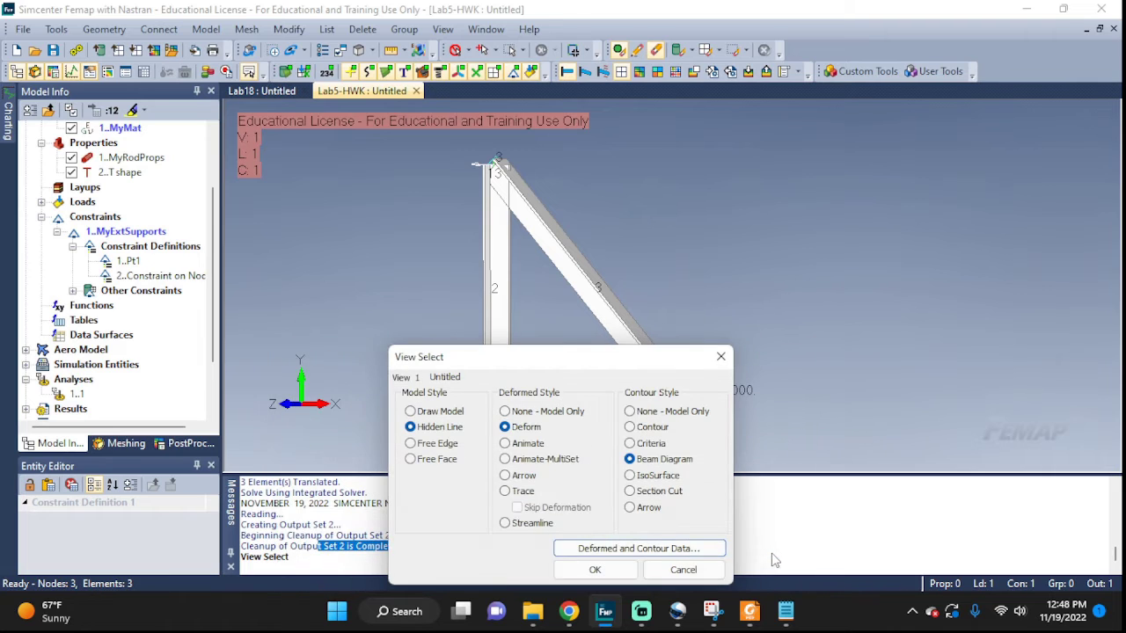
left_click(633, 568)
middle_click_drag(827, 357, 874, 417)
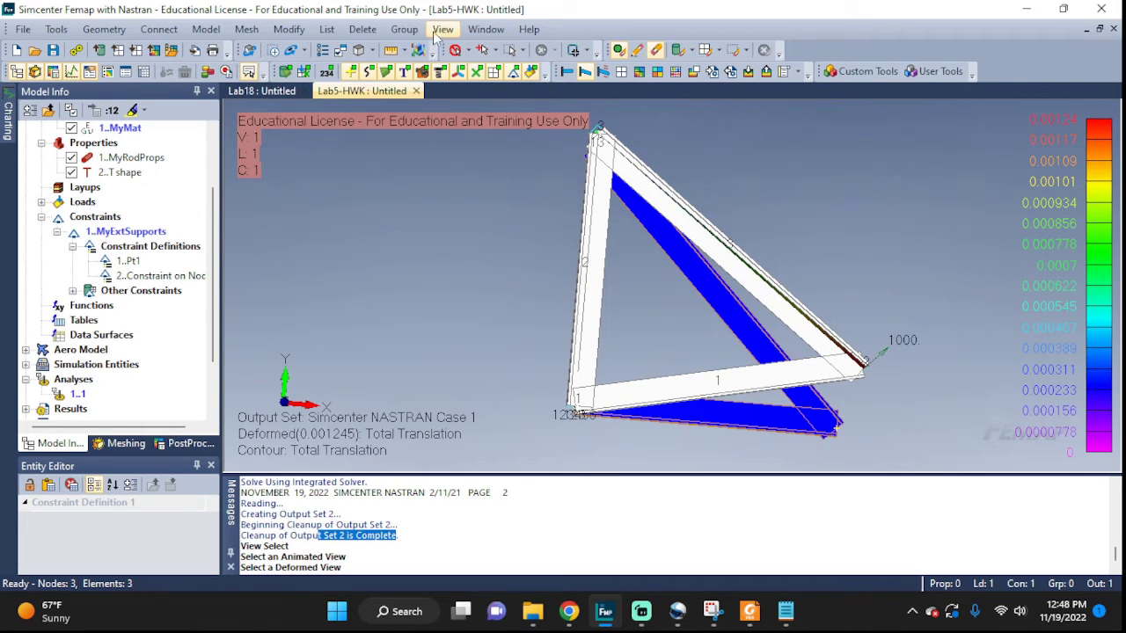
- Switch the deformed plot's contour to 3183..Rod Axial Stress and rotate the view
left_click(443, 30)
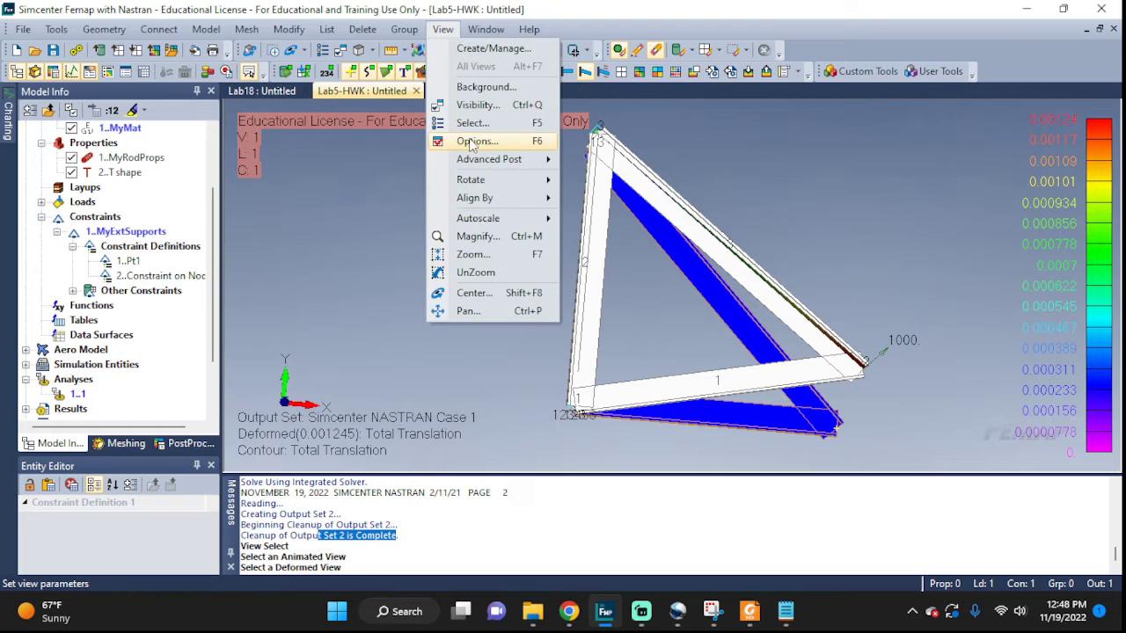
left_click(542, 130)
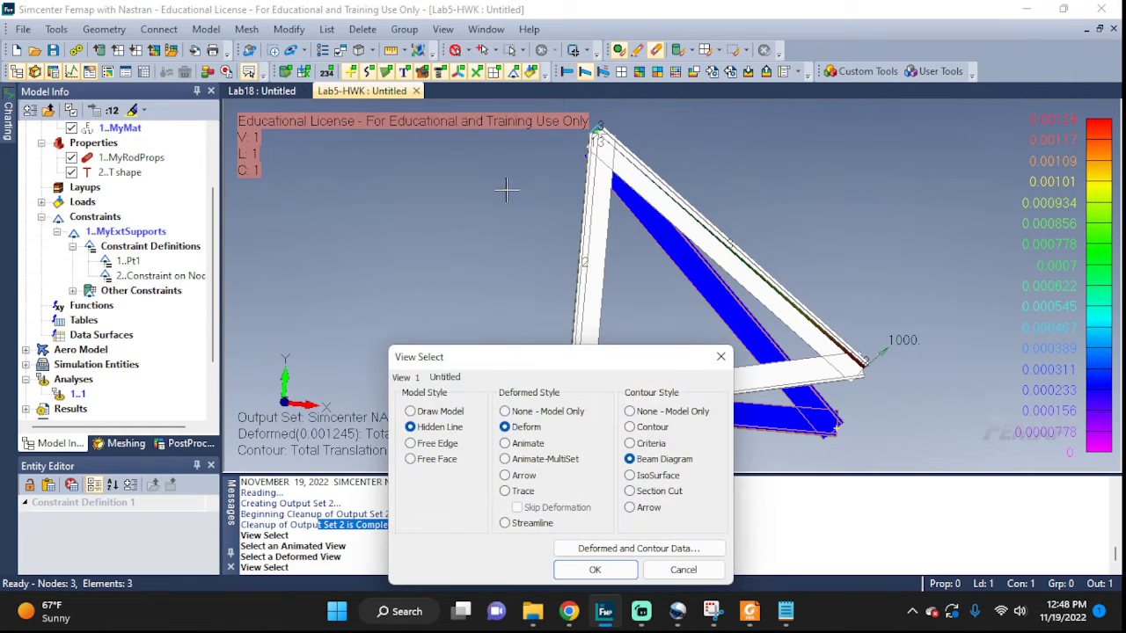
left_click(594, 548)
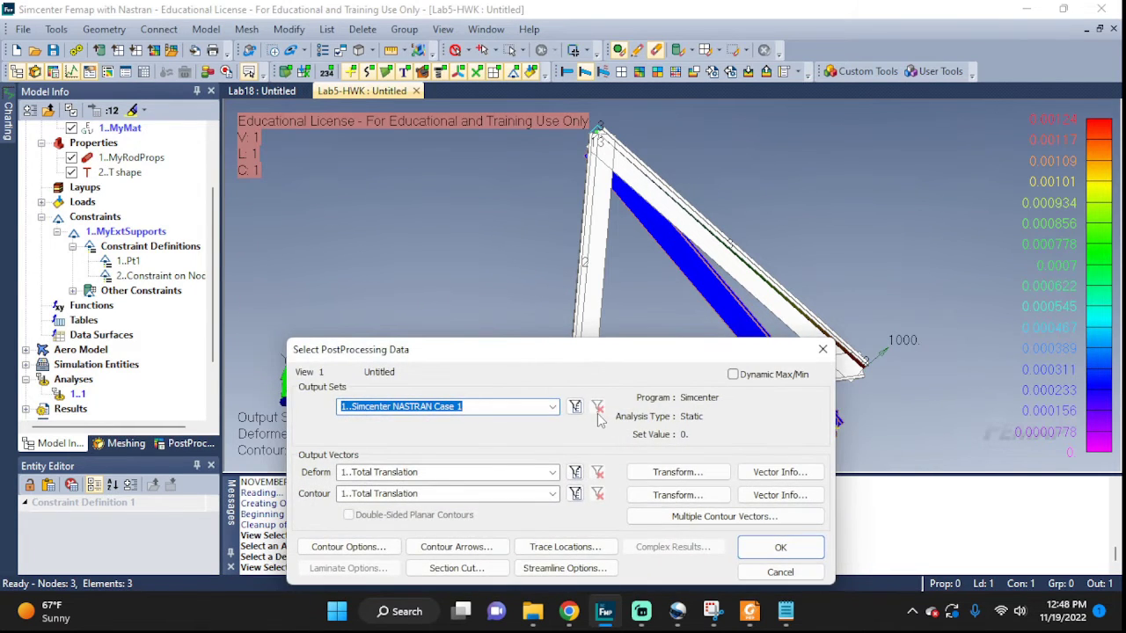
left_click(552, 494)
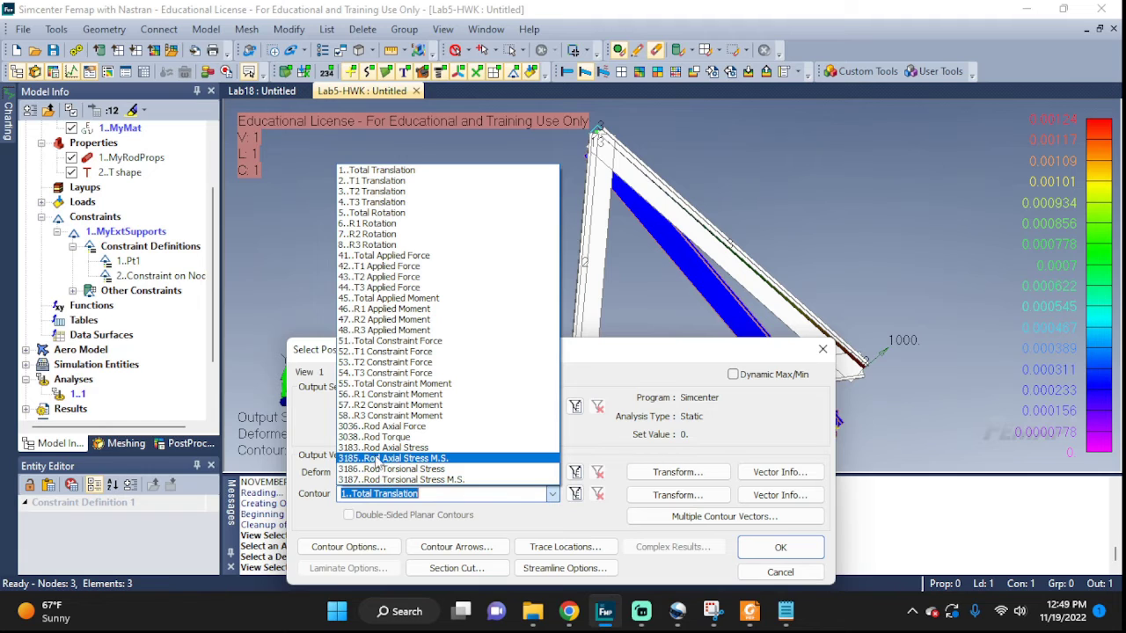
left_click(431, 448)
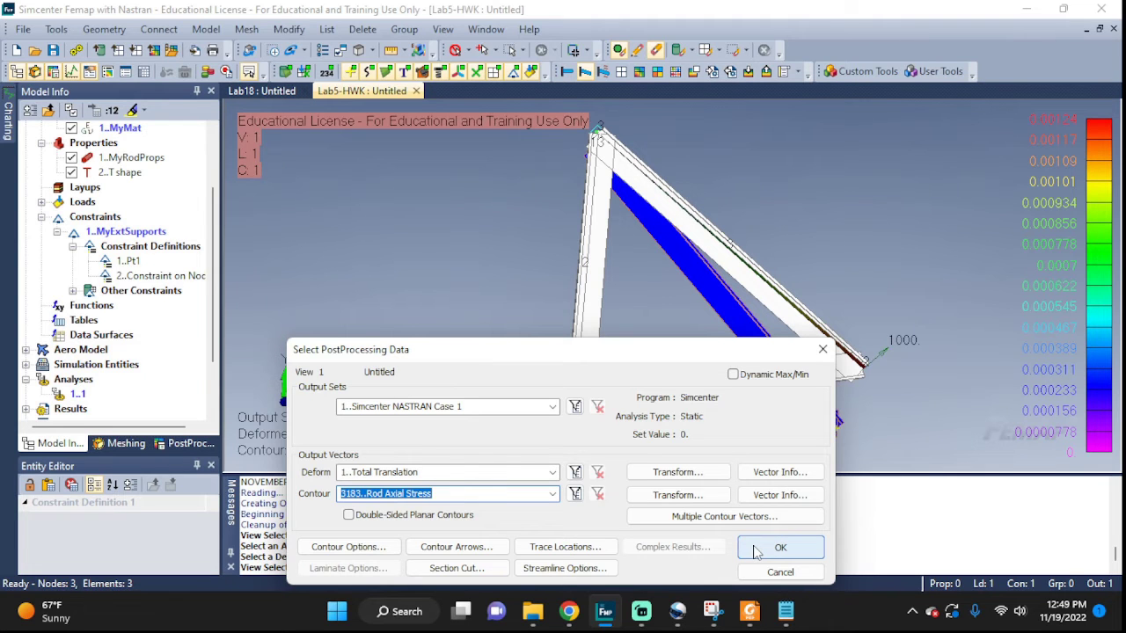
left_click(754, 552)
left_click(605, 569)
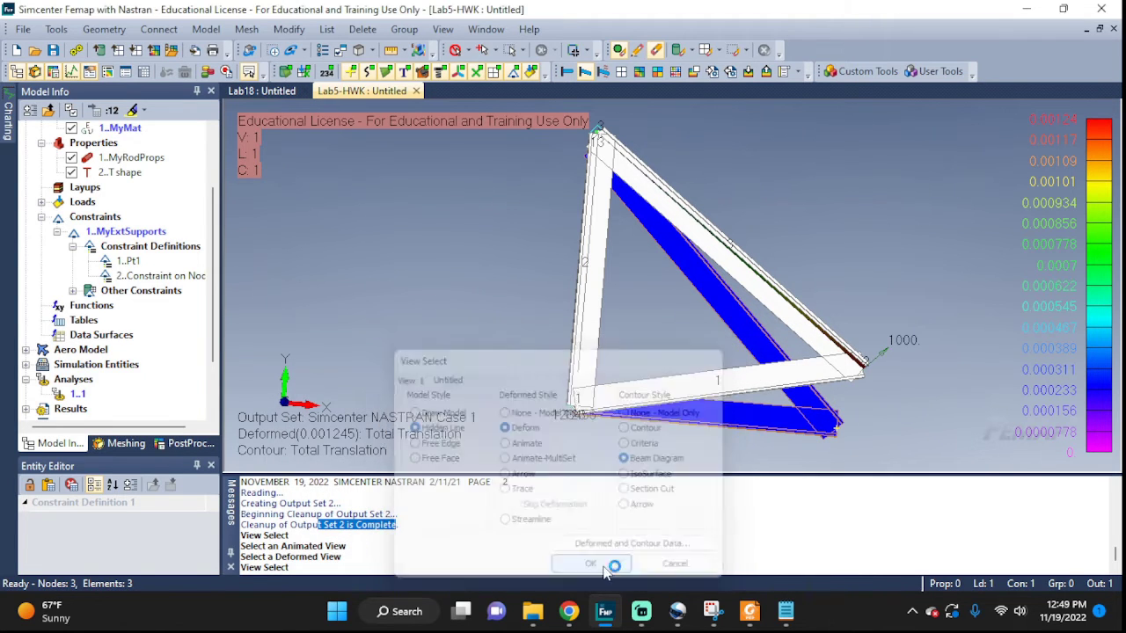
mouse_move(842, 423)
middle_mouse_down()
mouse_move(880, 402)
mouse_move(803, 400)
mouse_move(889, 440)
mouse_move(837, 395)
mouse_move(840, 414)
mouse_move(845, 392)
mouse_move(895, 387)
mouse_move(884, 396)
mouse_move(894, 404)
mouse_move(882, 374)
mouse_move(932, 416)
mouse_move(656, 374)
mouse_move(607, 290)
mouse_move(587, 207)
middle_mouse_up()
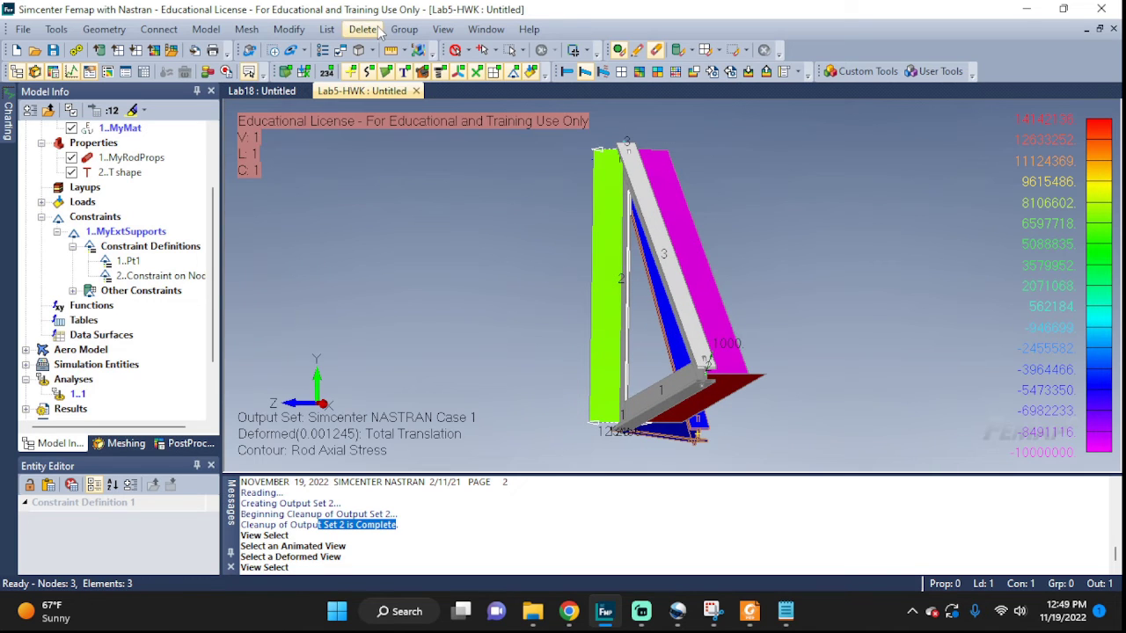
- List Rod Axial Stress for all elements in the Data Table (14142136, 7071068, -10000000)
left_click(328, 32)
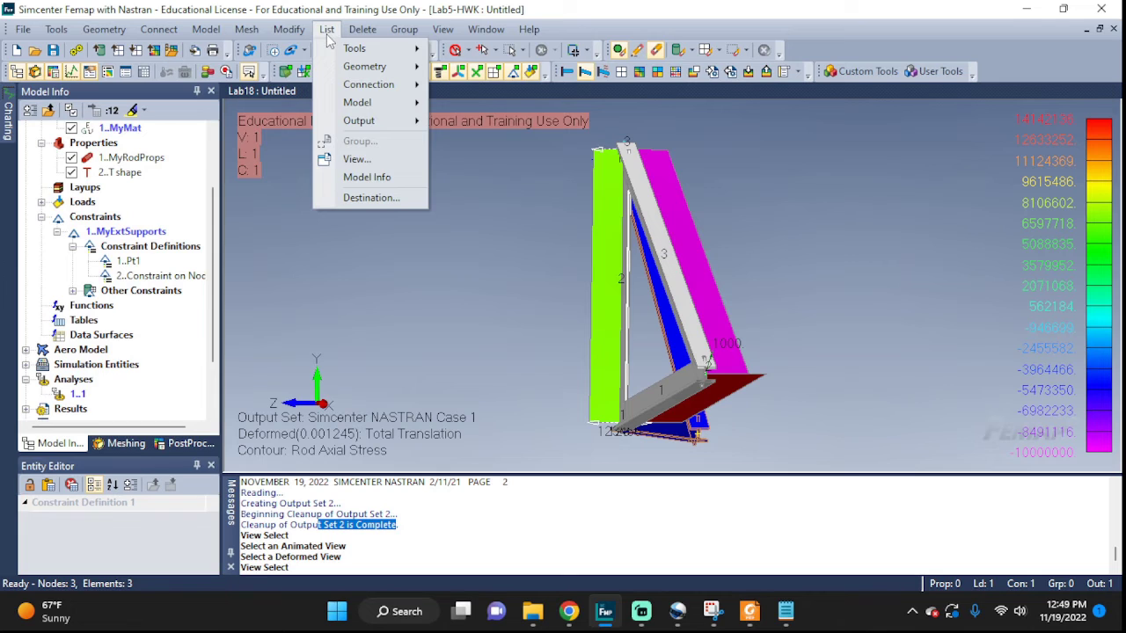
mouse_move(359, 123)
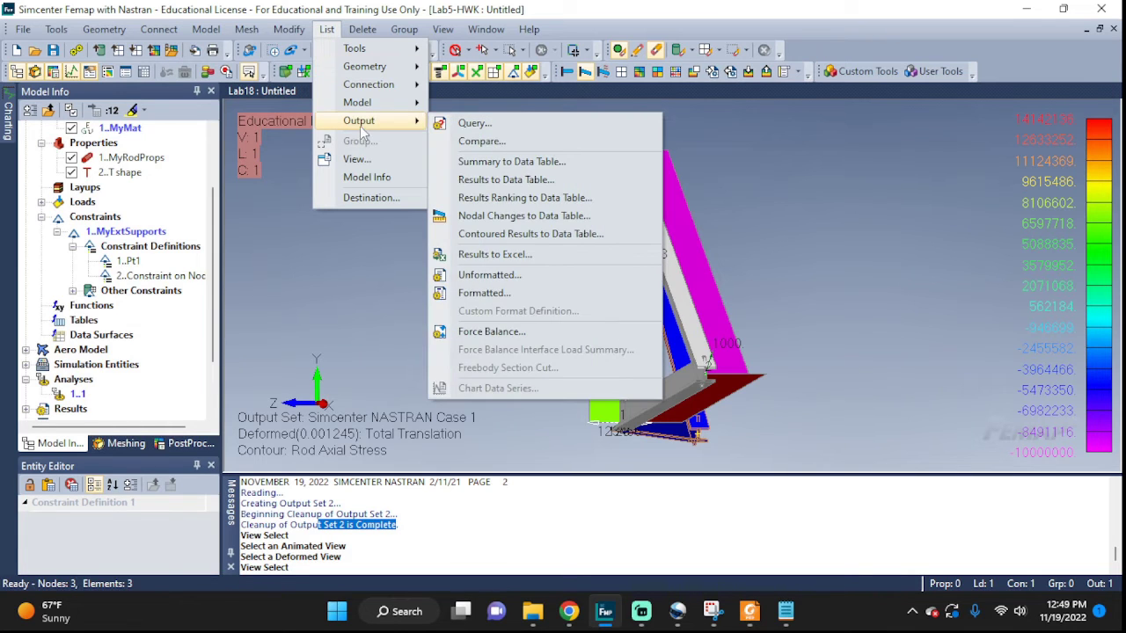
left_click(501, 179)
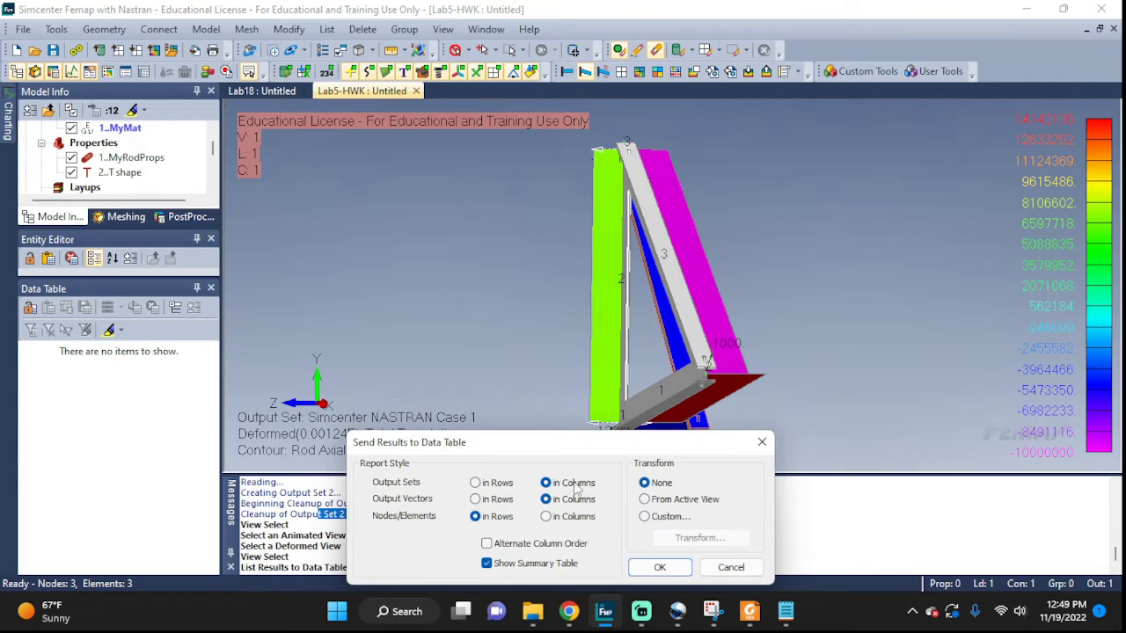
left_click(661, 567)
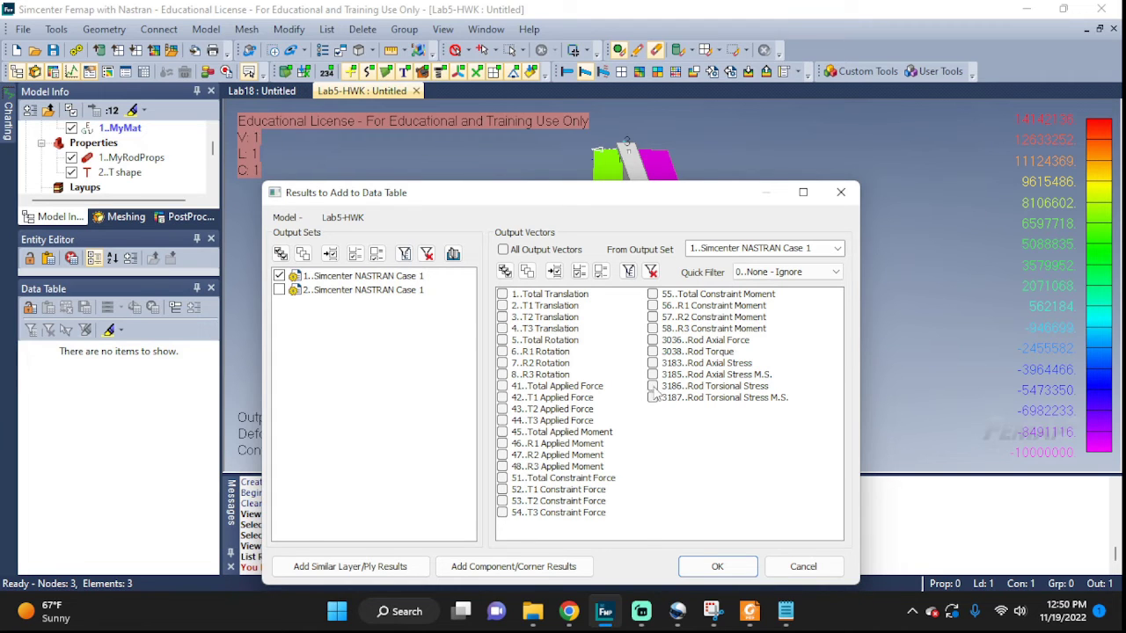
left_click(653, 387)
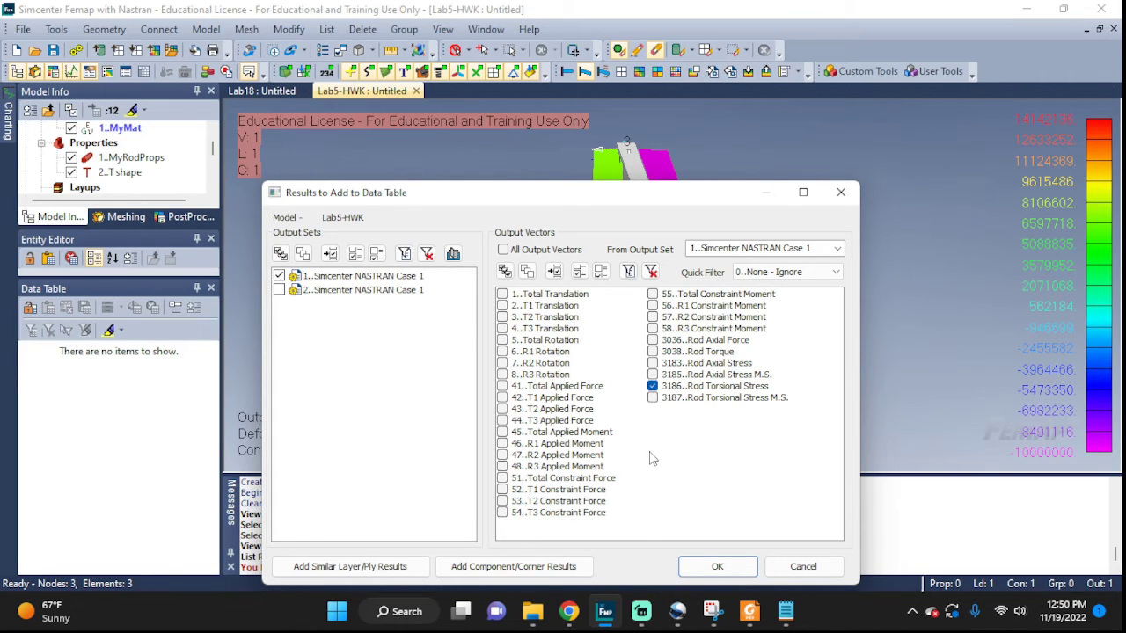
left_click(653, 363)
left_click(704, 566)
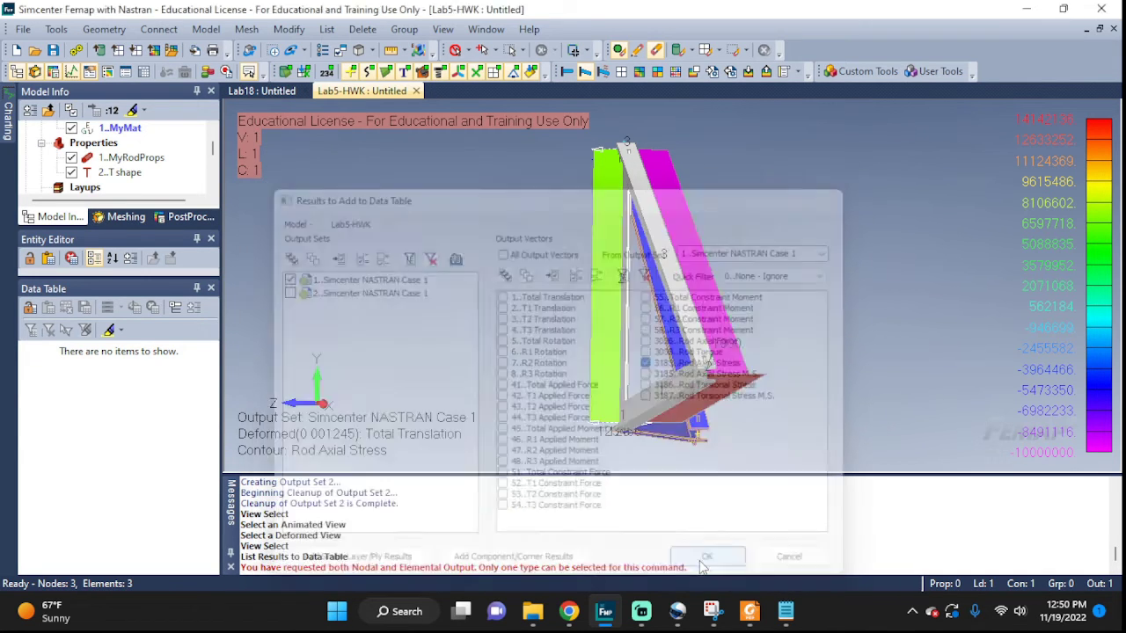
left_click(661, 527)
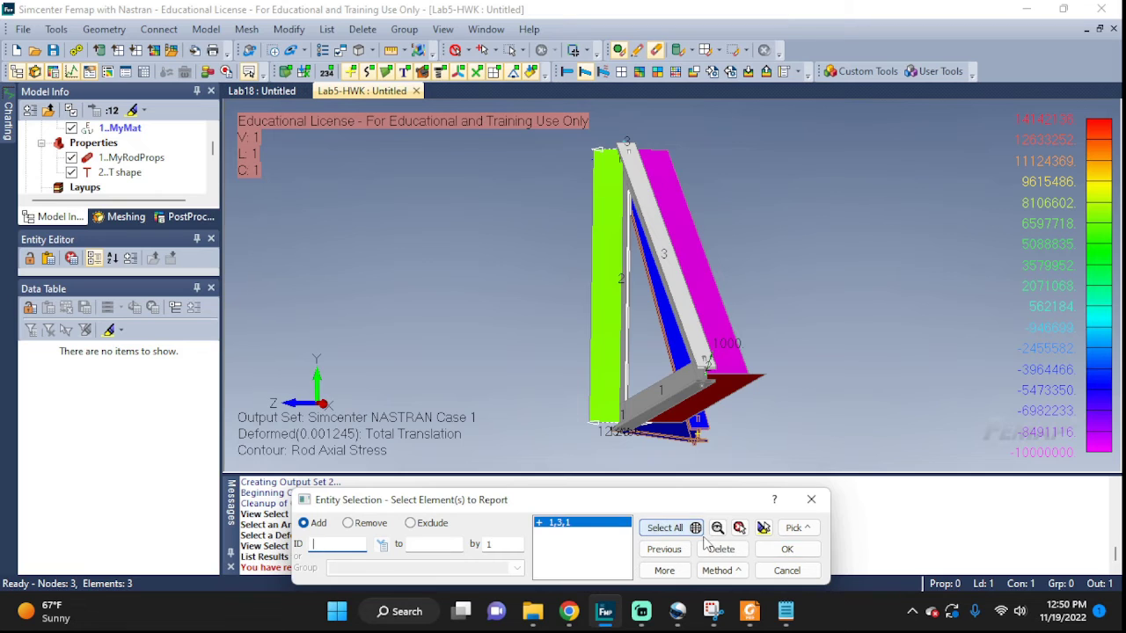
left_click(787, 549)
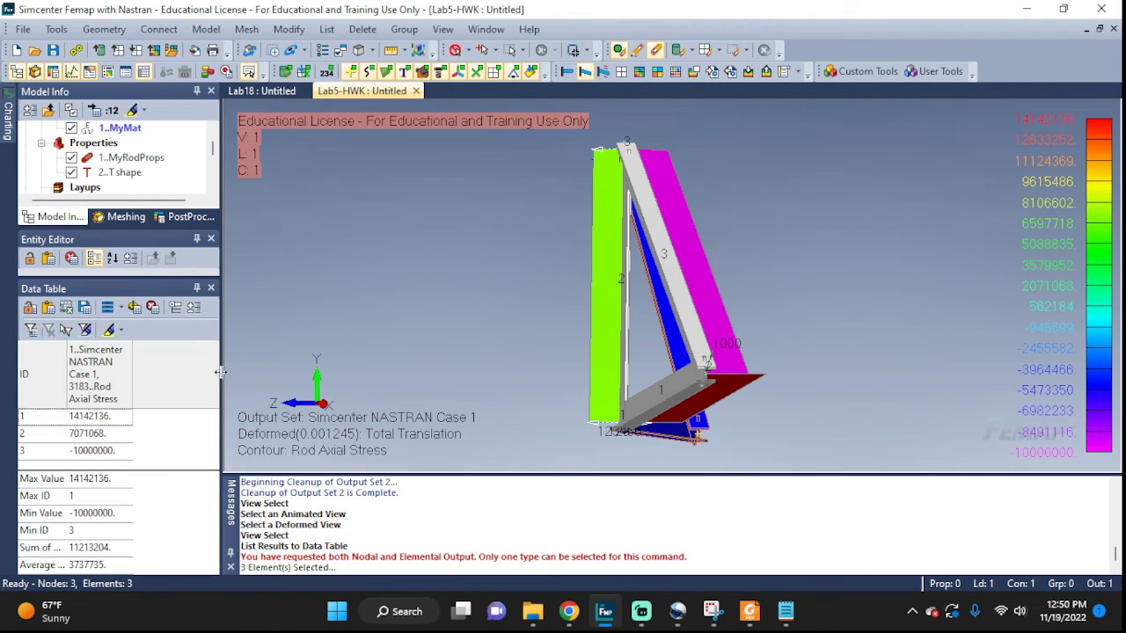
left_click_drag(221, 372, 394, 374)
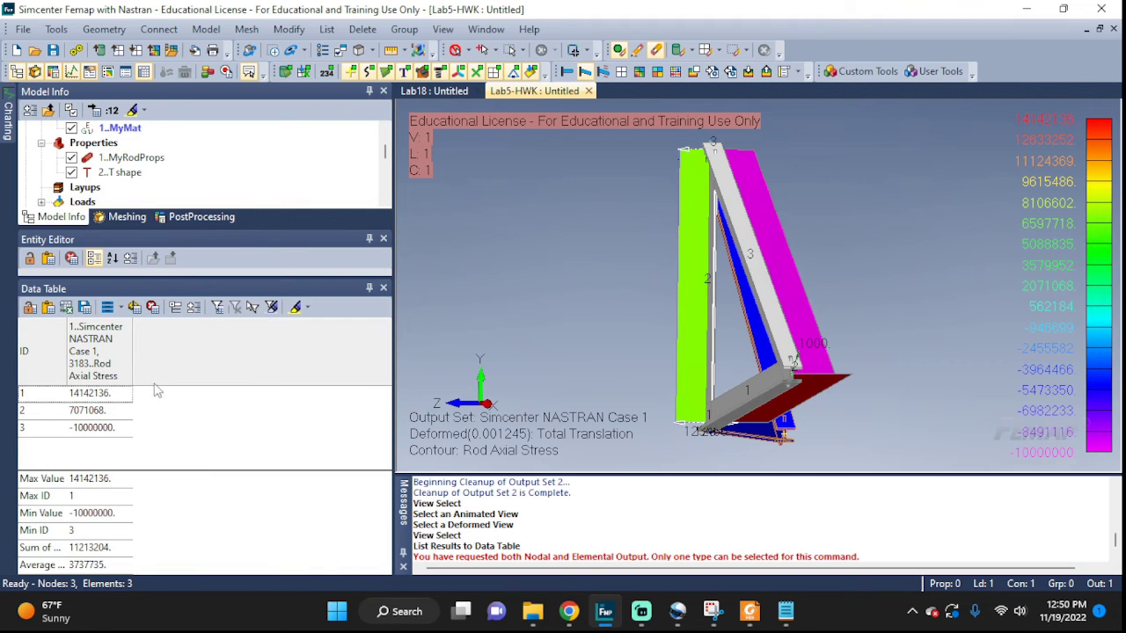
left_click_drag(147, 278, 154, 248)
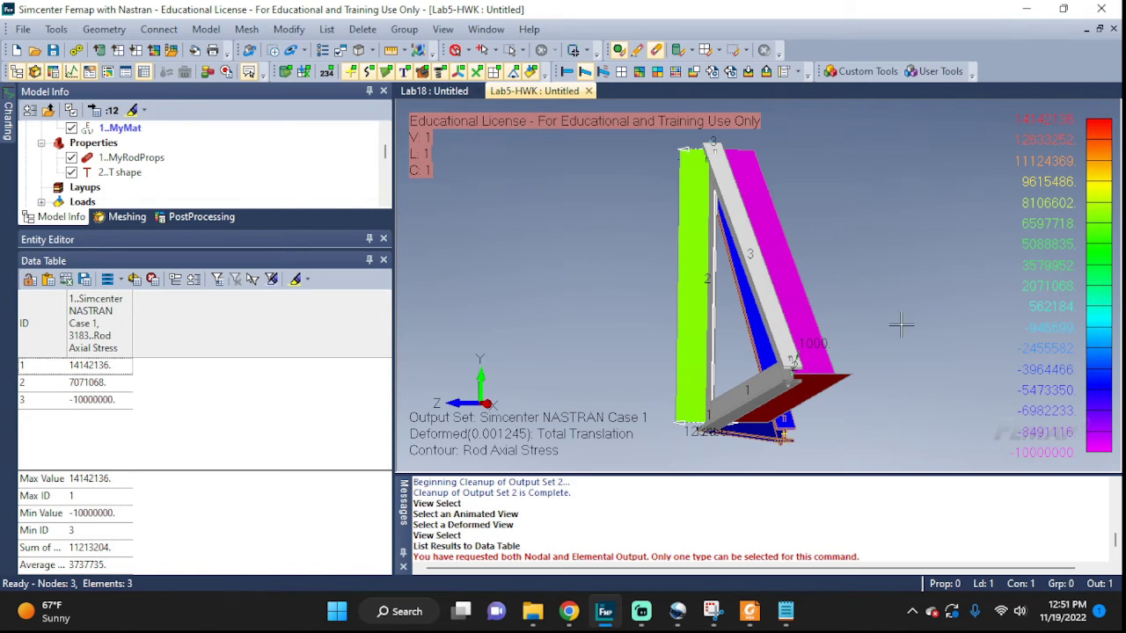
- Rotate the truss and inspect the MyExtSupports constraint definitions in the Model Info tree
middle_click_drag(900, 322, 818, 317)
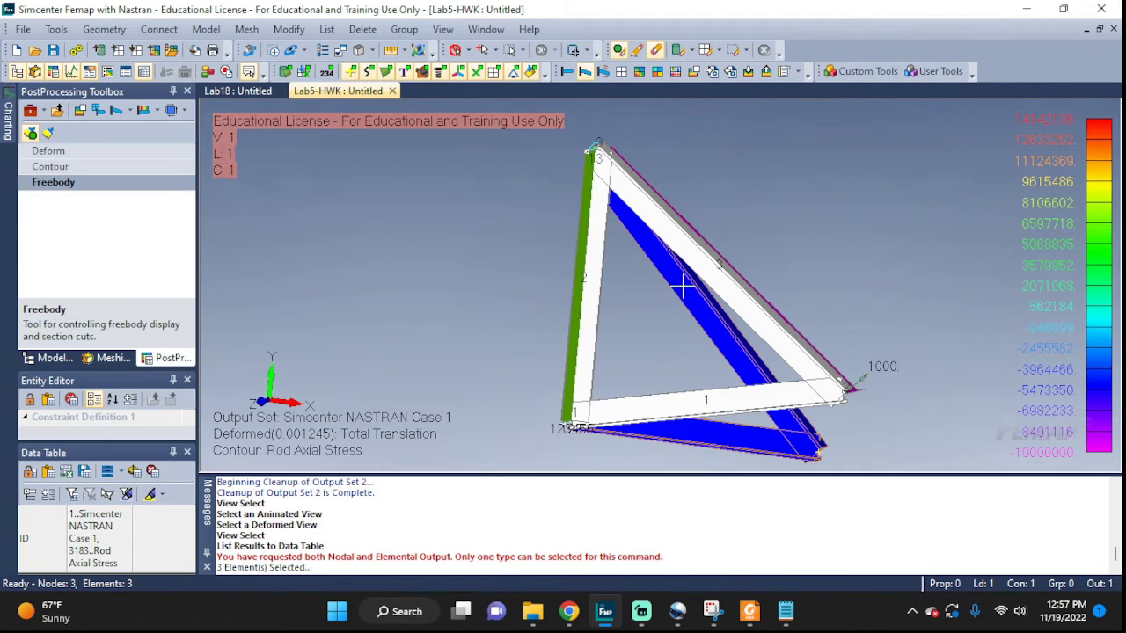
middle_click_drag(678, 284, 592, 256)
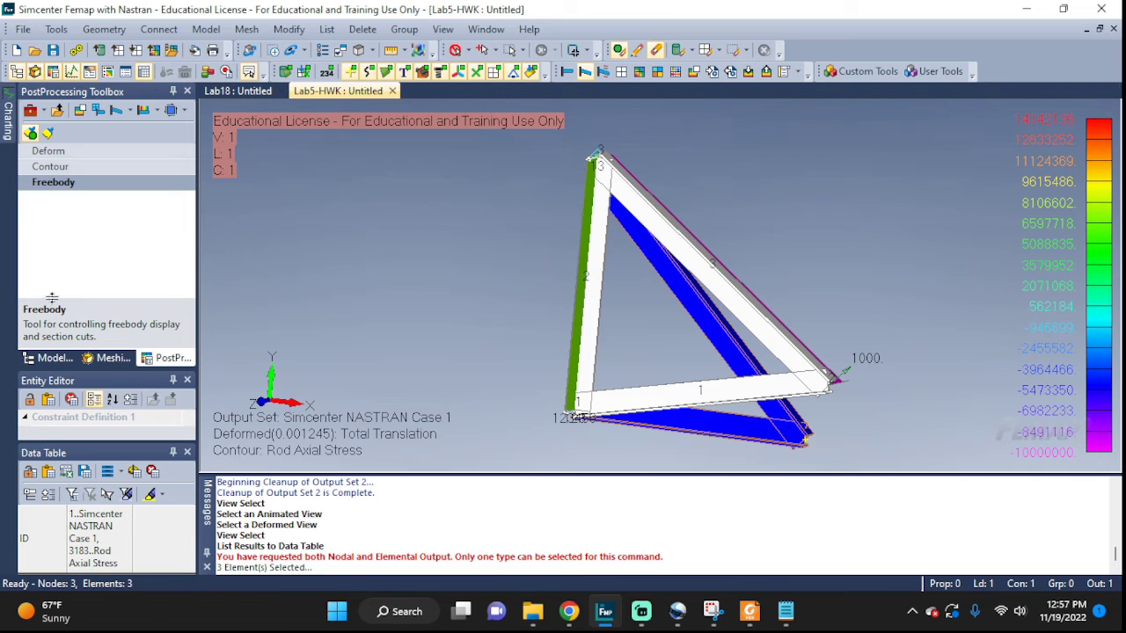
left_click(55, 358)
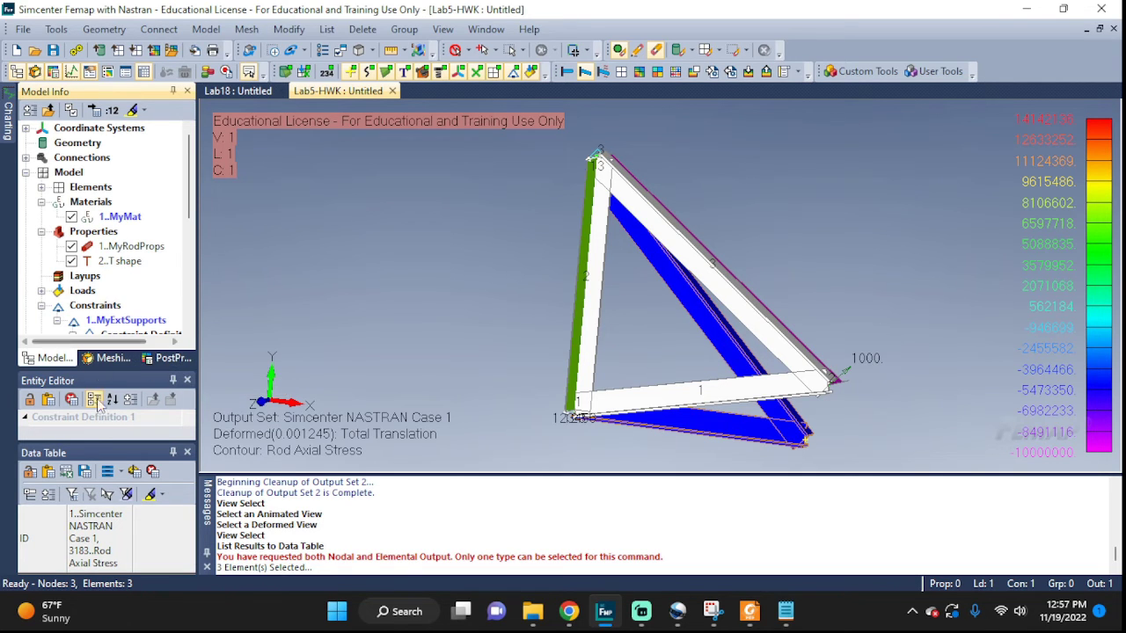
left_click_drag(100, 441, 100, 543)
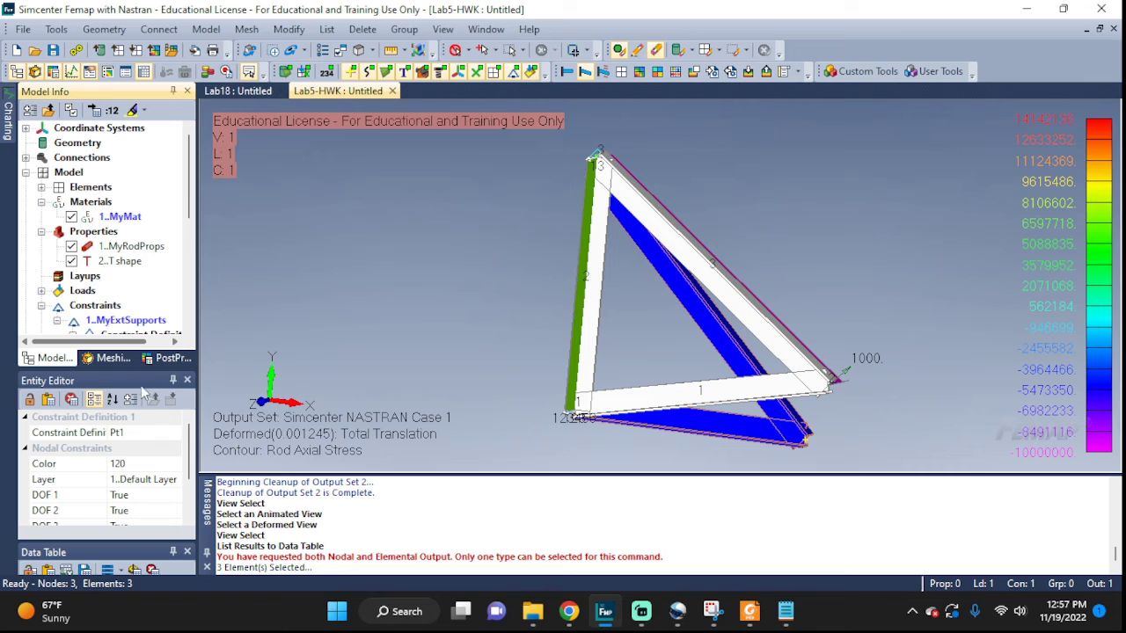
left_click_drag(140, 367, 140, 487)
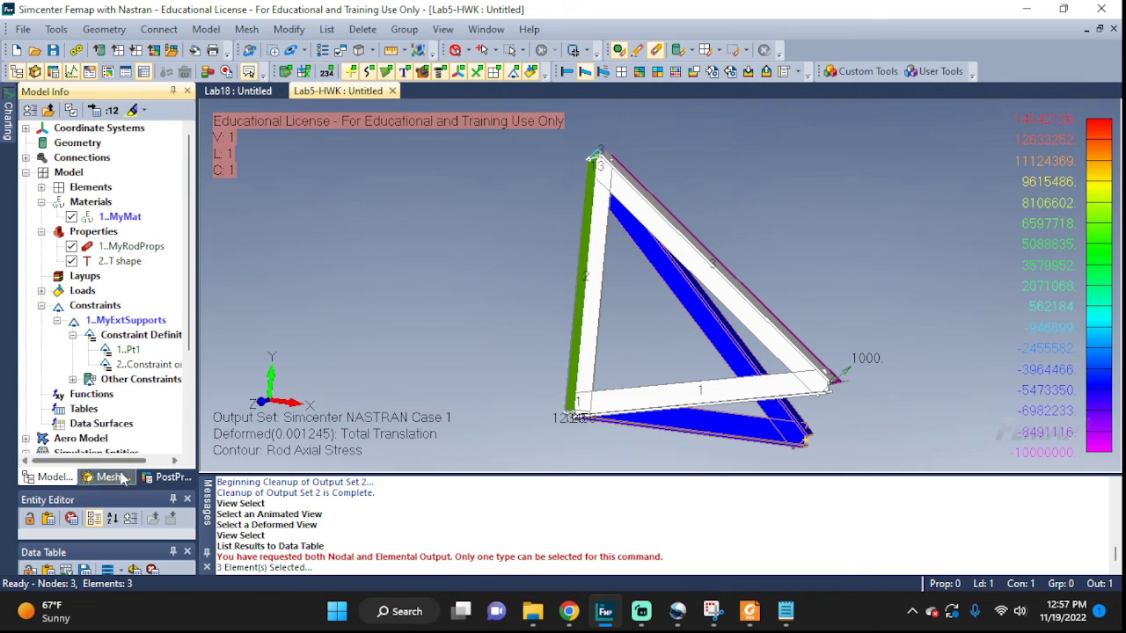
- Add freebody 1 titled FBD from the PostProcessing Toolbox's Freebody section
left_click(162, 477)
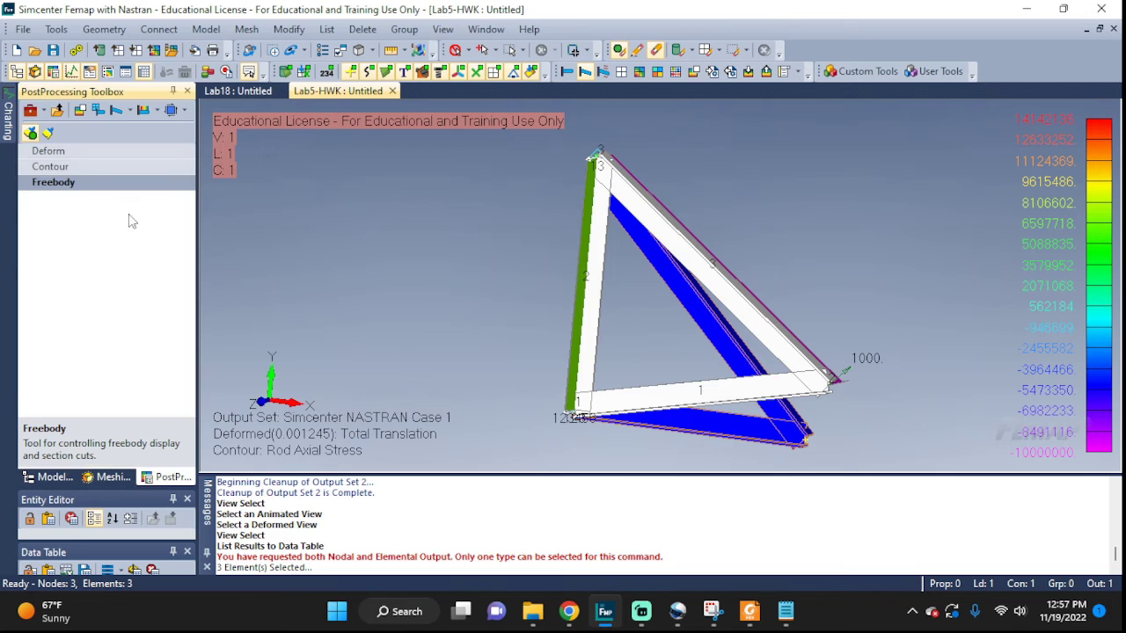
left_click(54, 183)
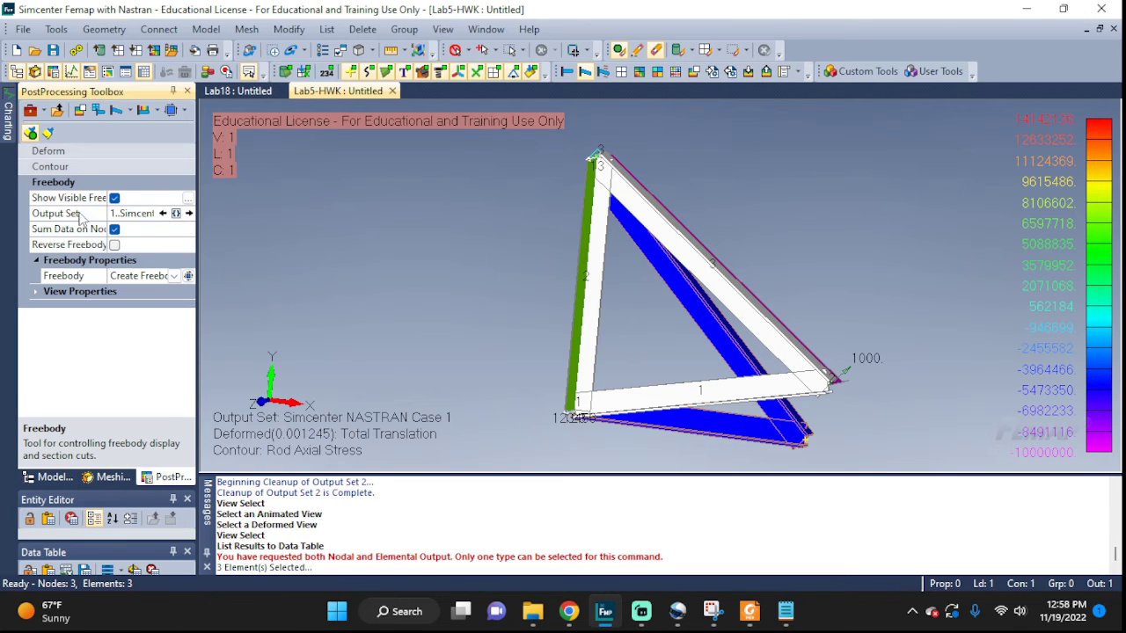
left_click(189, 276)
left_click(653, 346)
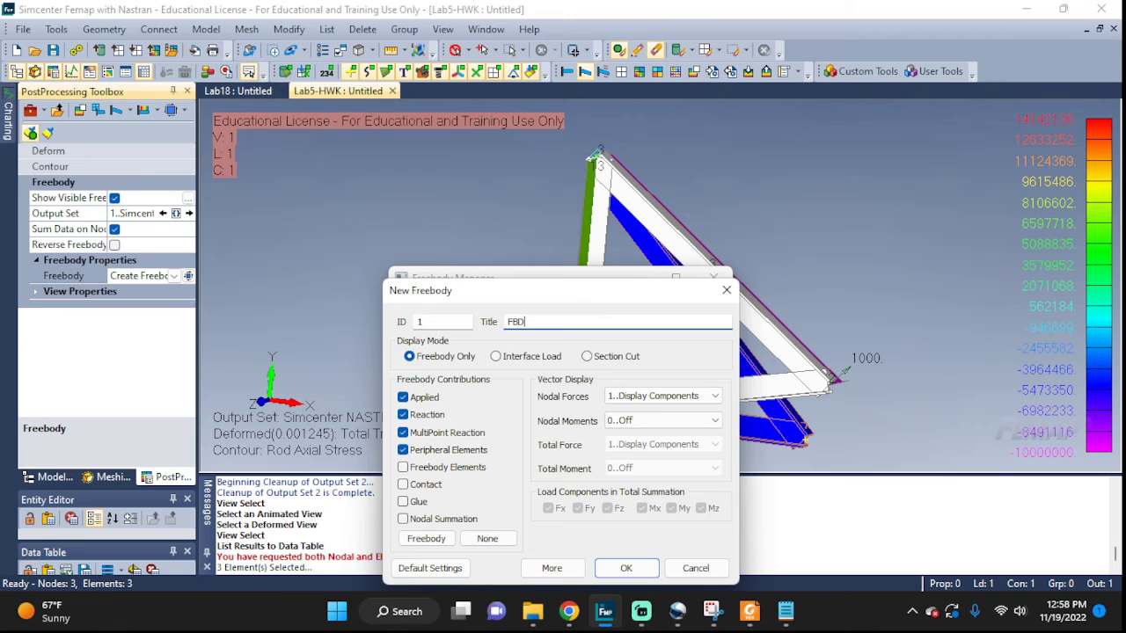
left_click(635, 569)
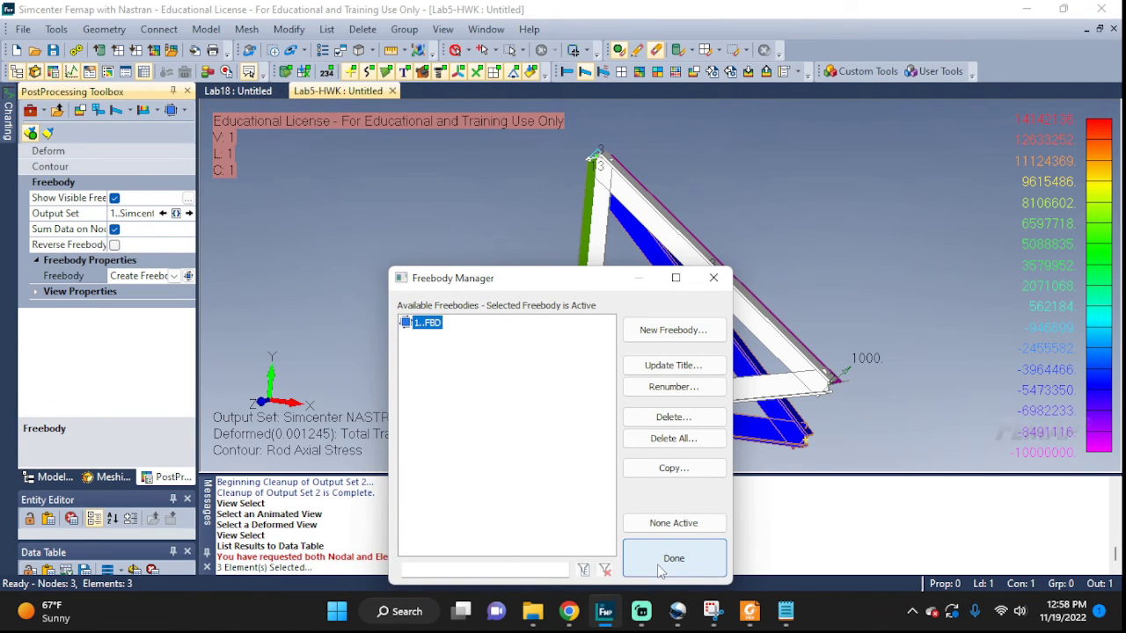
left_click(662, 567)
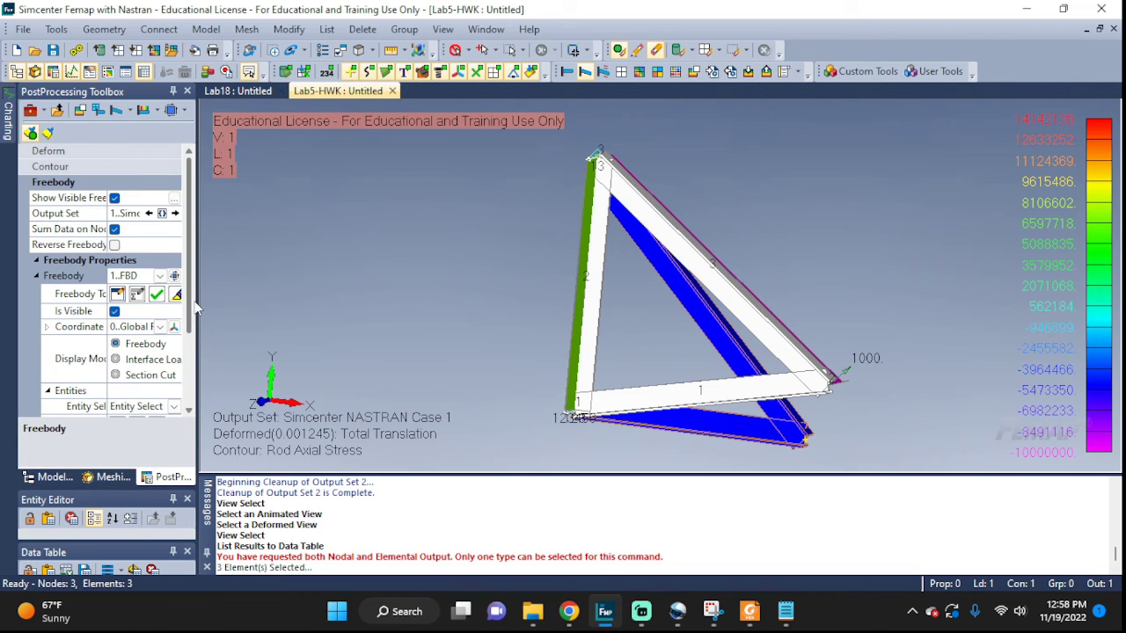
- Include all three truss elements in FBD, then zoom and orbit to view the nodal force arrows
left_click_drag(299, 304, 297, 304)
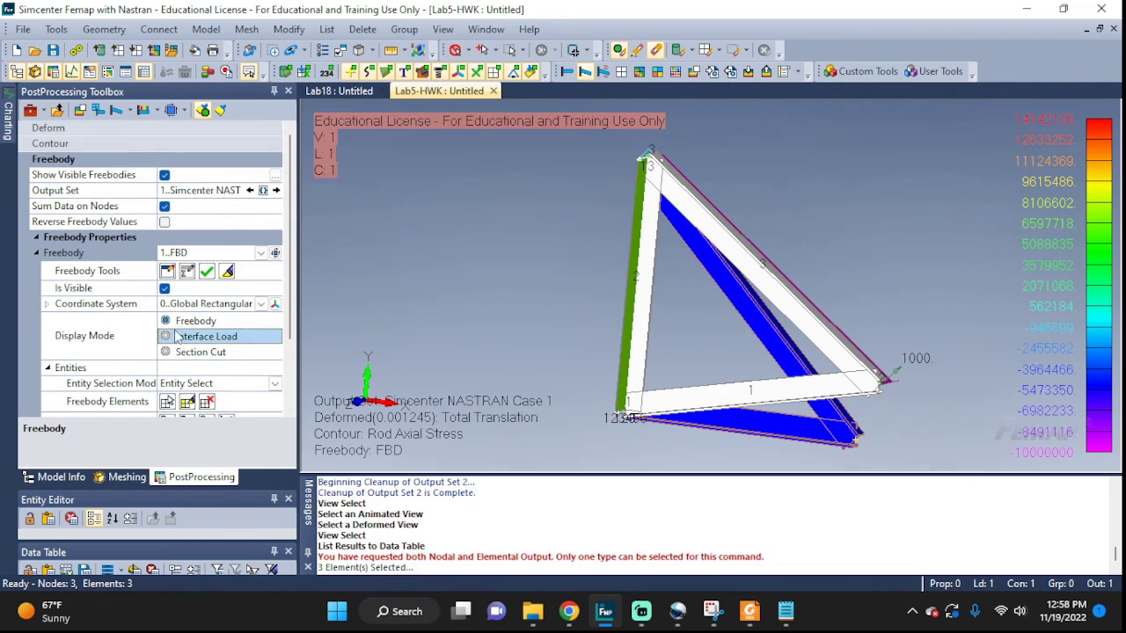
scroll(198, 367, "down", 2)
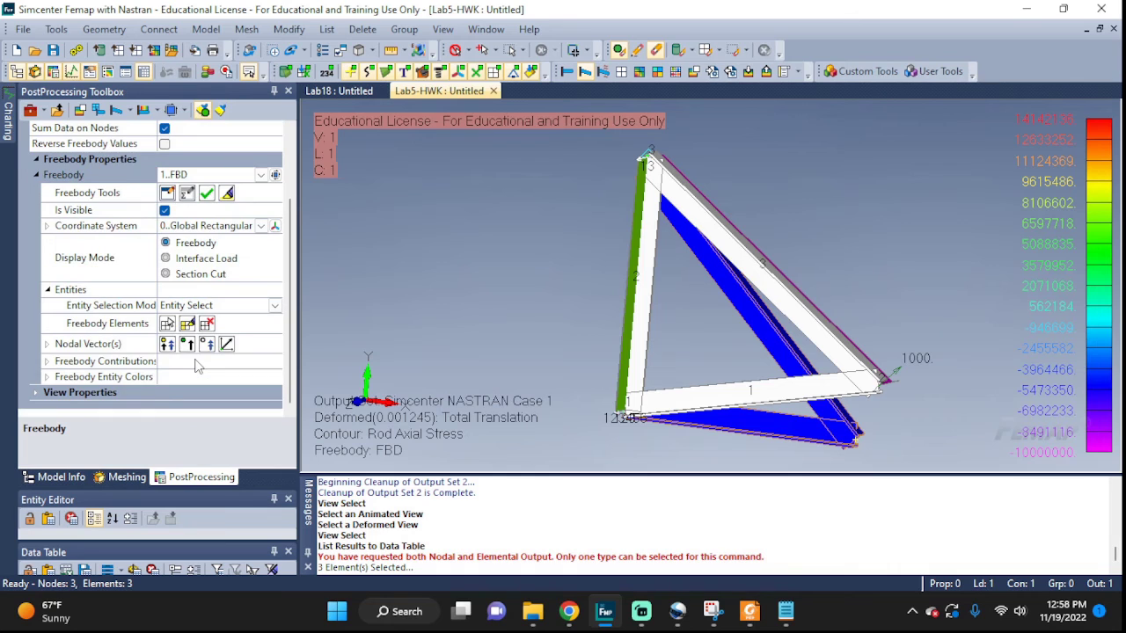
left_click(167, 325)
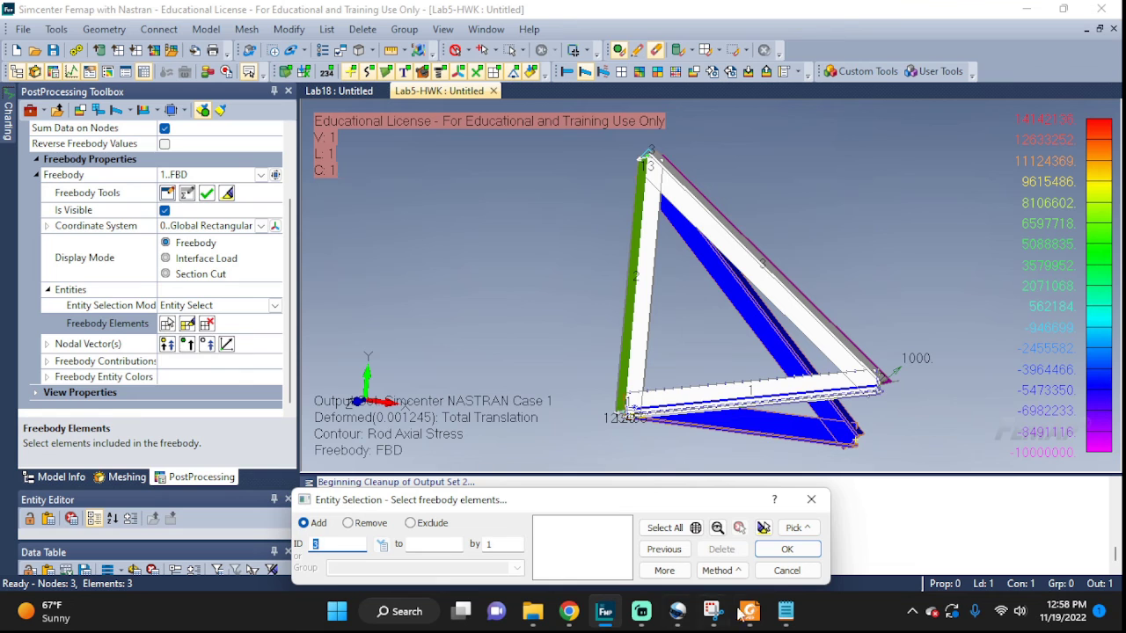
left_click(665, 528)
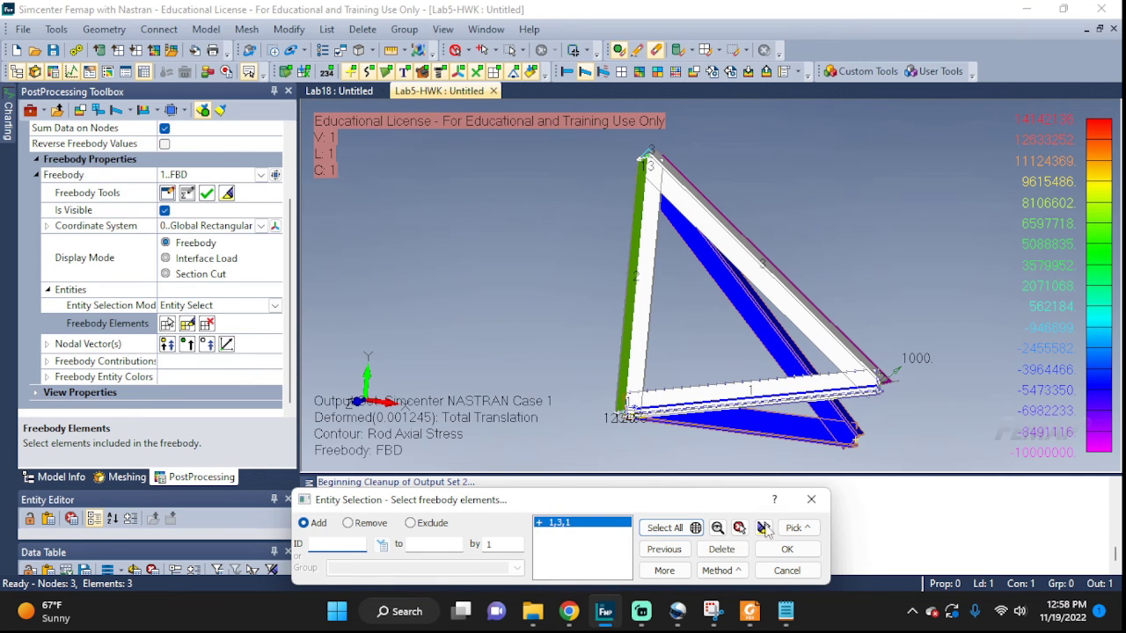
left_click(781, 549)
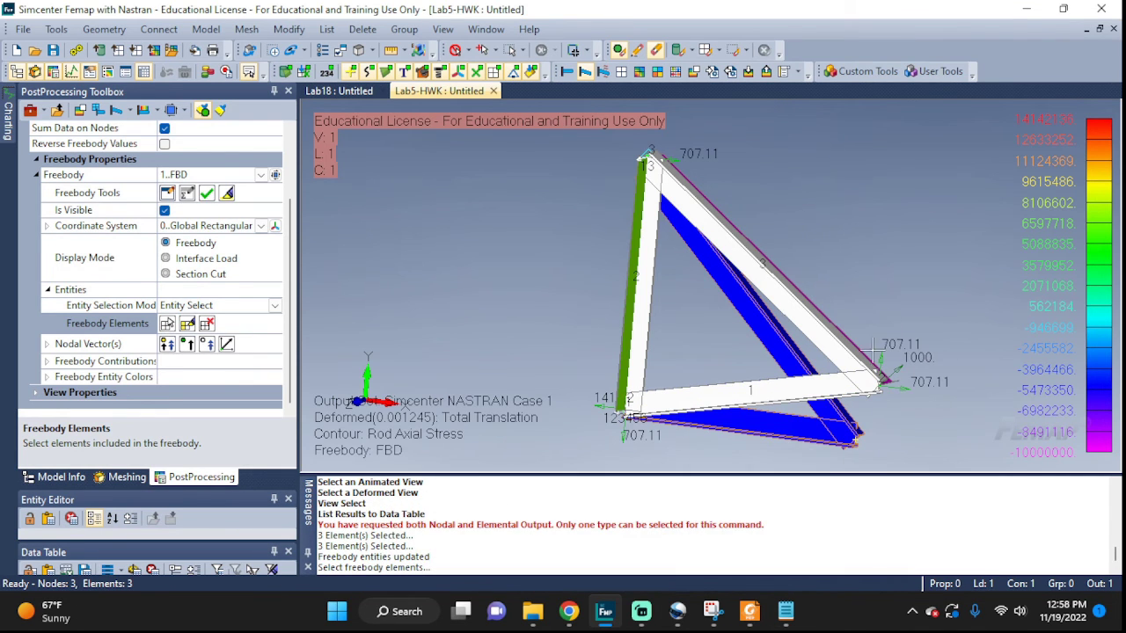
scroll(918, 393, "up", 2)
scroll(917, 393, "up", 4)
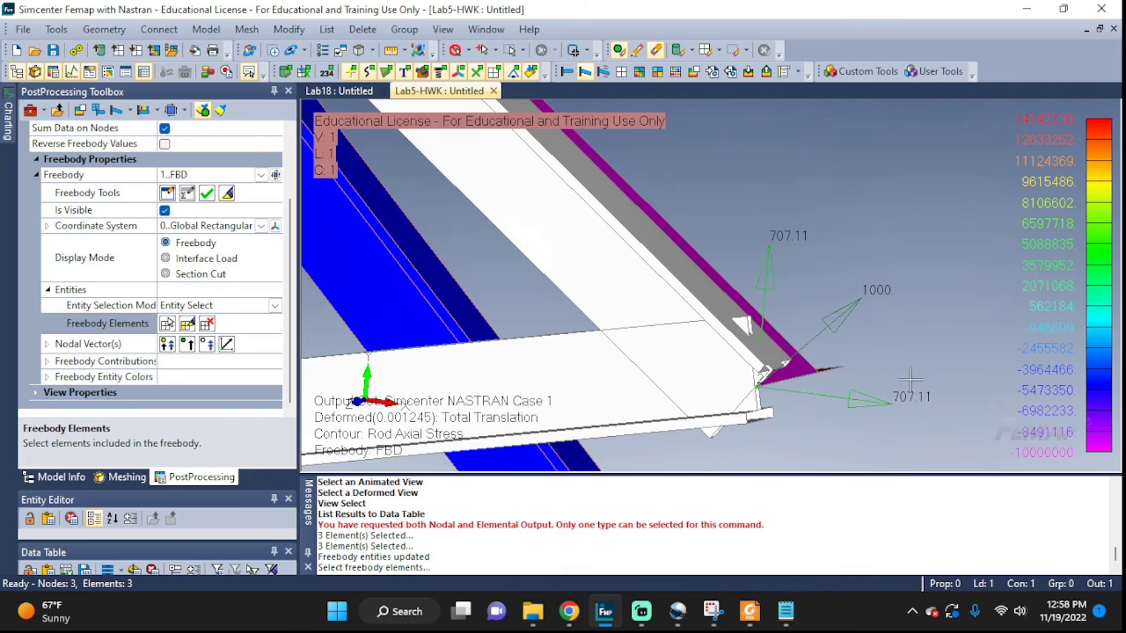
scroll(840, 380, "up", 3)
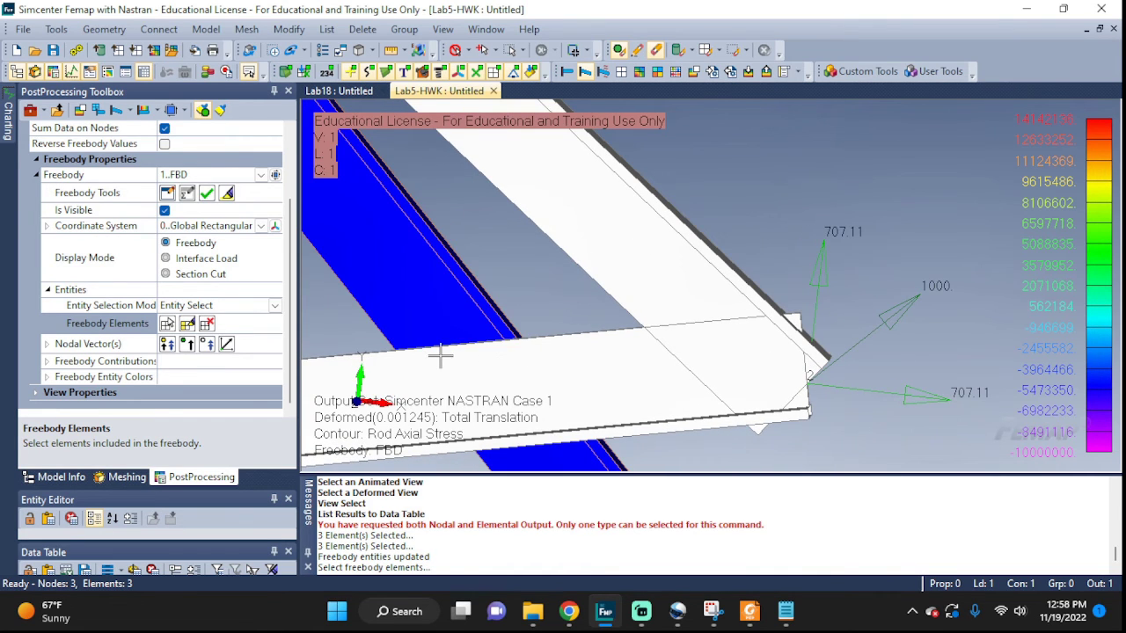
scroll(442, 355, "up", 2)
scroll(892, 281, "down", 4)
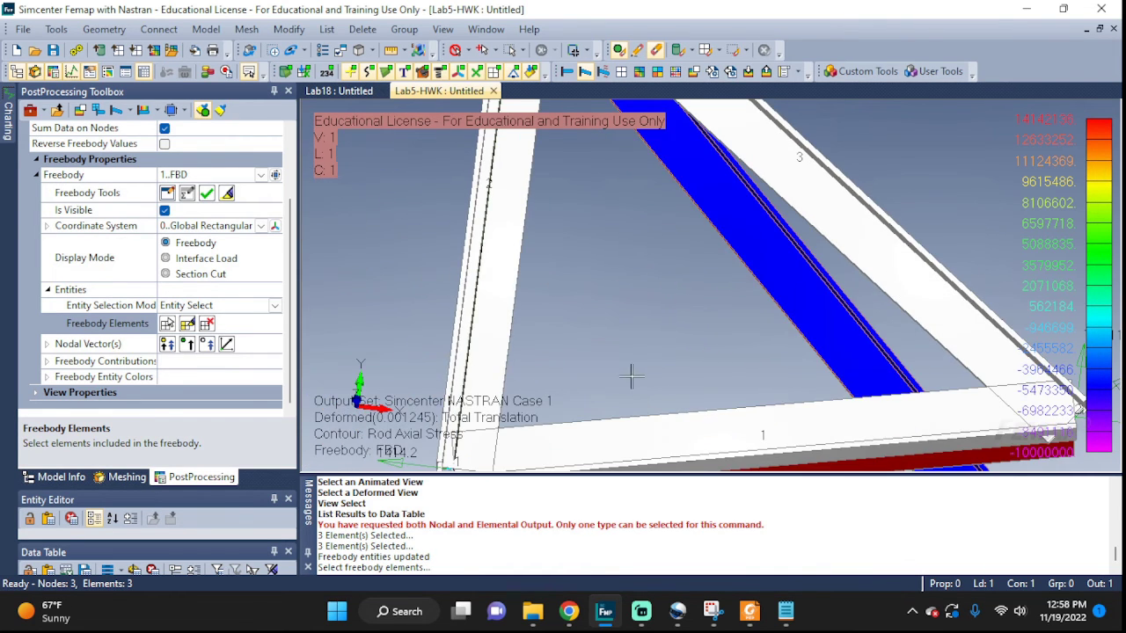
middle_click_drag(778, 221, 711, 341)
middle_click_drag(887, 319, 713, 308)
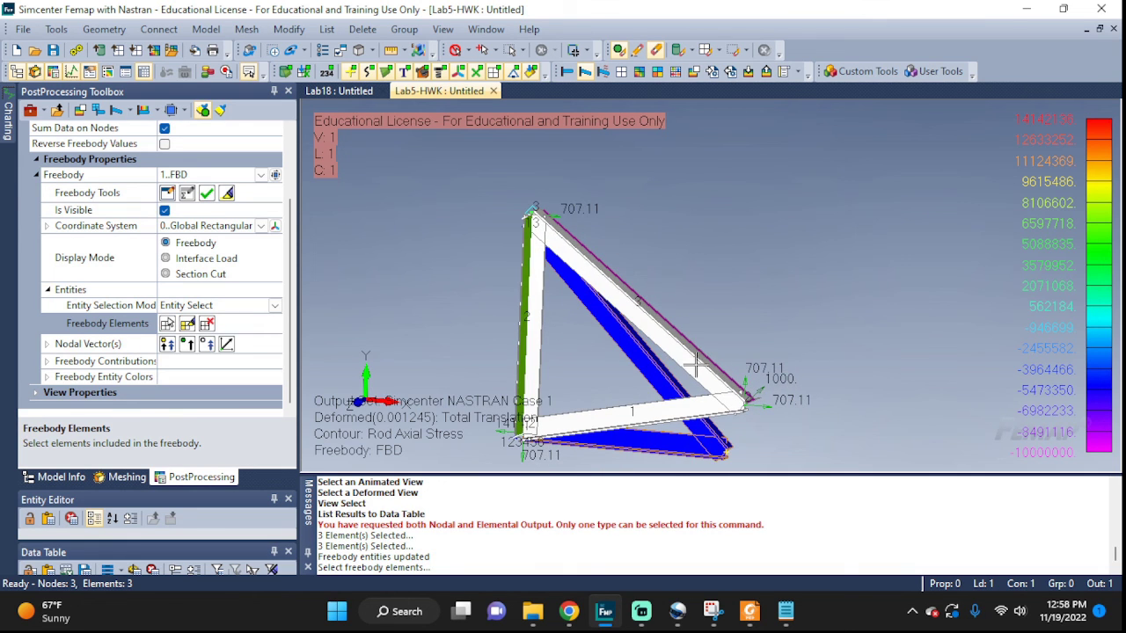
- Turn the truss to show every FBD force label: 707.11, 1000 and 1414.2
middle_click_drag(695, 363, 728, 343)
middle_click_drag(820, 307, 782, 317)
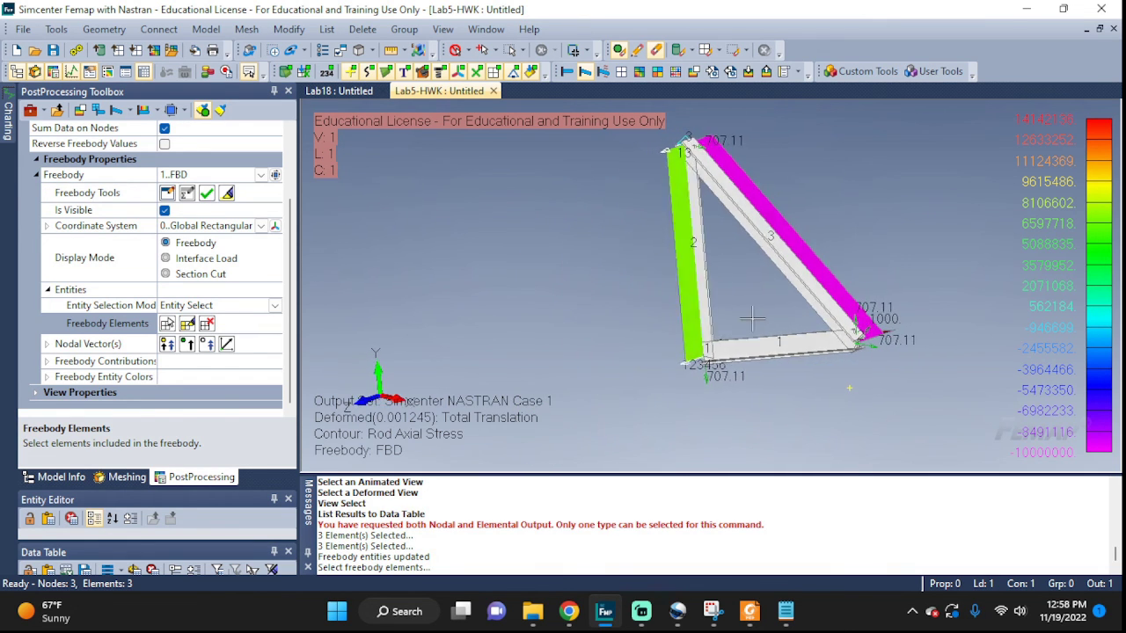